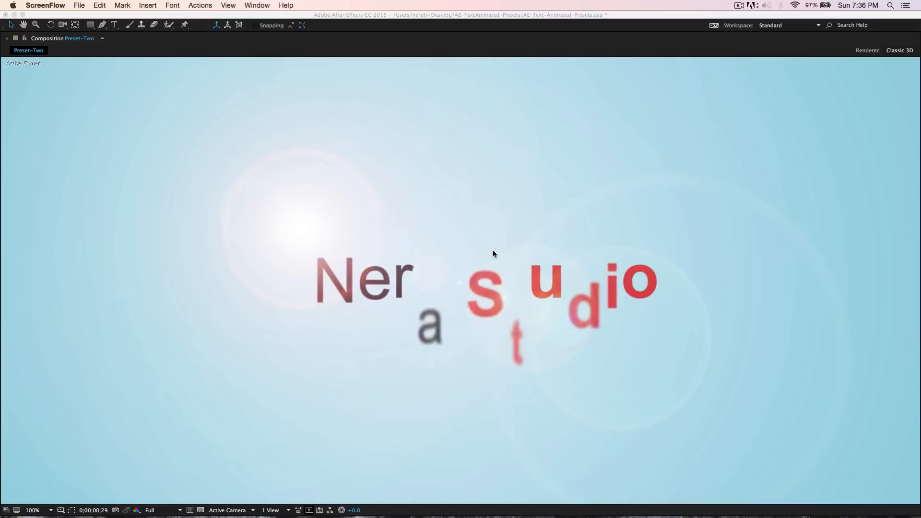
- Review the finished example compositions Preset-Two and Preset-One in the viewer
{"action": "left_click", "coordinate": [493, 252]}
{"action": "key", "text": "grave"}
{"action": "left_click", "coordinate": [37, 349]}
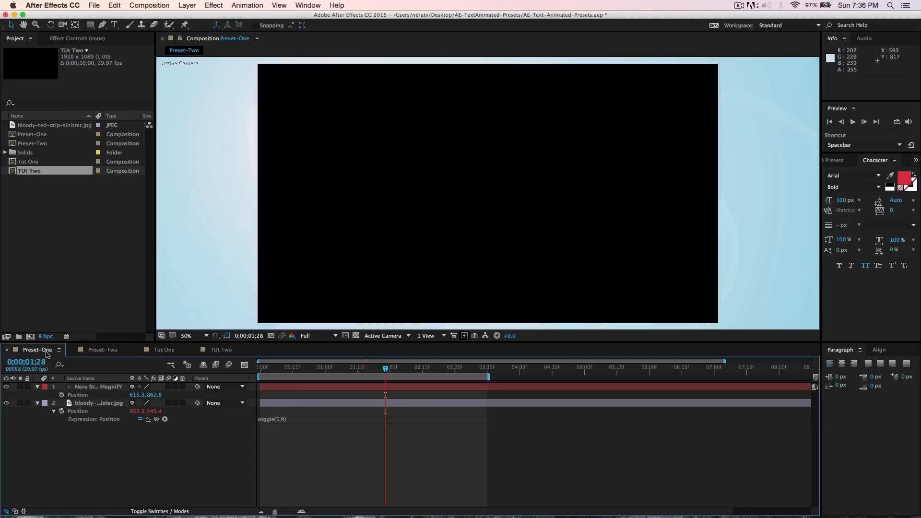
{"action": "left_click", "coordinate": [192, 336]}
{"action": "left_click", "coordinate": [196, 432]}
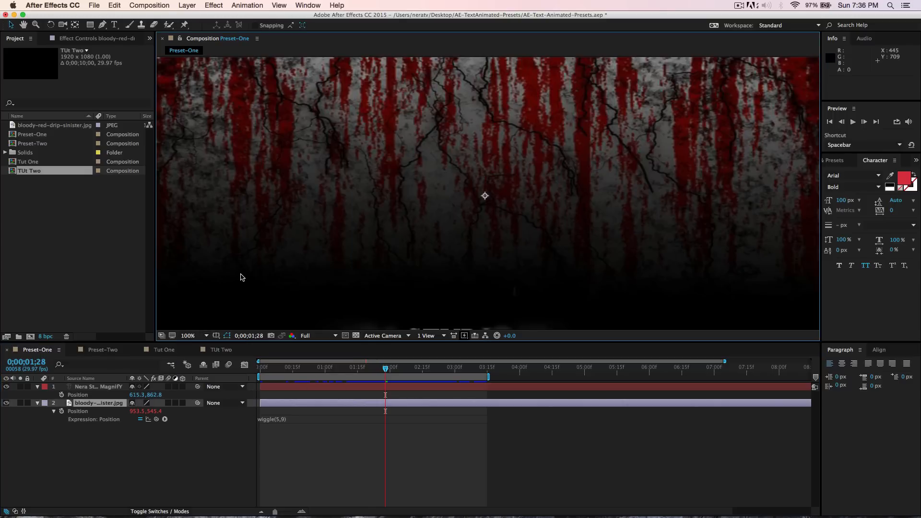
{"action": "key", "text": "grave"}
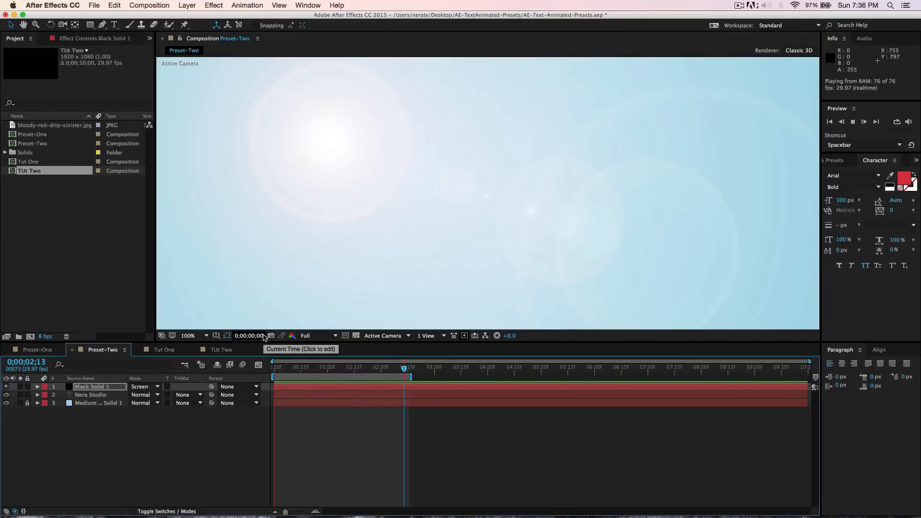
- In the Tut One composition, create a new text layer reading "Nera Studio Presetes"
{"action": "left_click", "coordinate": [165, 350]}
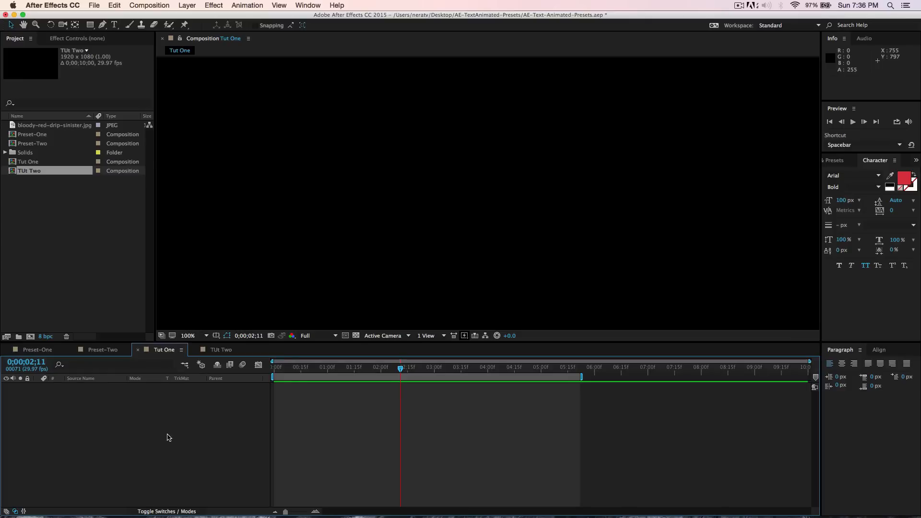
{"action": "right_click", "coordinate": [168, 421]}
{"action": "mouse_move", "coordinate": [194, 426]}
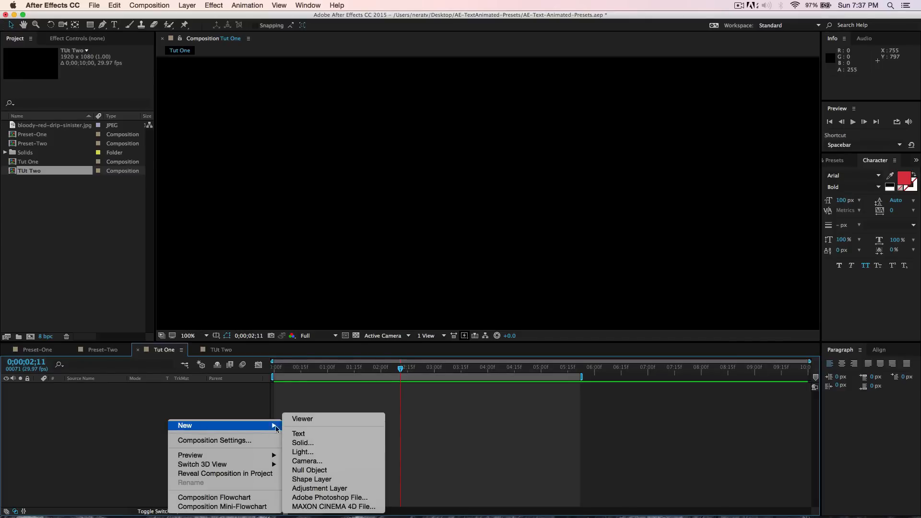
{"action": "left_click", "coordinate": [302, 436]}
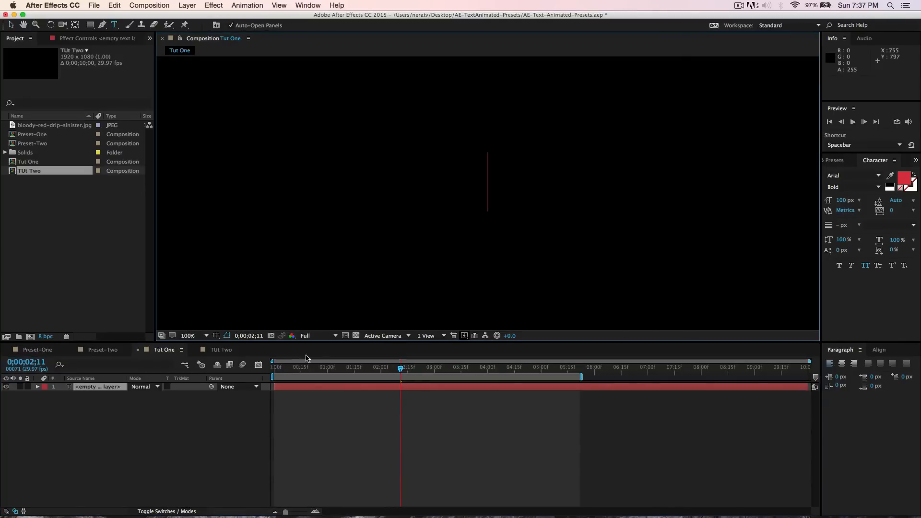
{"action": "type", "text": "Nera Stu"}
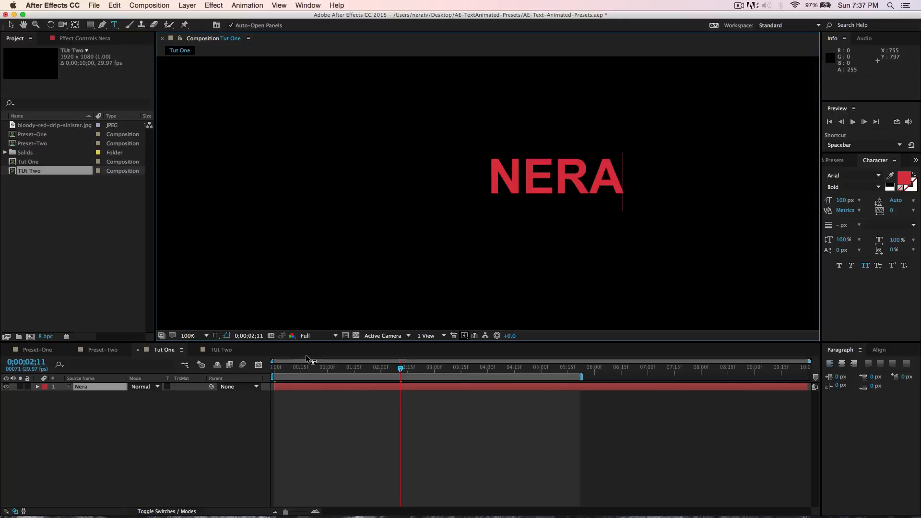
{"action": "type", "text": "dio Pres"}
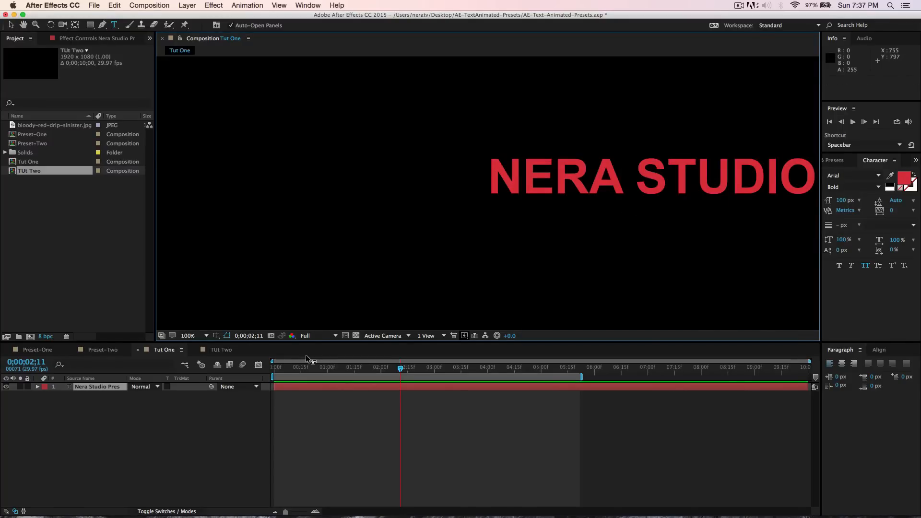
{"action": "type", "text": "etes"}
- Align the text layer to the horizontal and vertical centre of the composition
{"action": "left_click", "coordinate": [878, 350]}
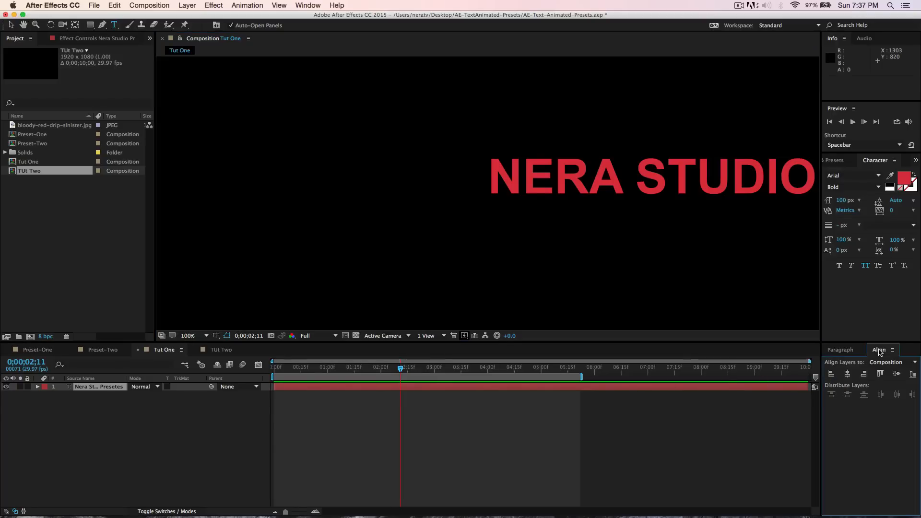
{"action": "left_click", "coordinate": [847, 373]}
{"action": "left_click", "coordinate": [896, 374]}
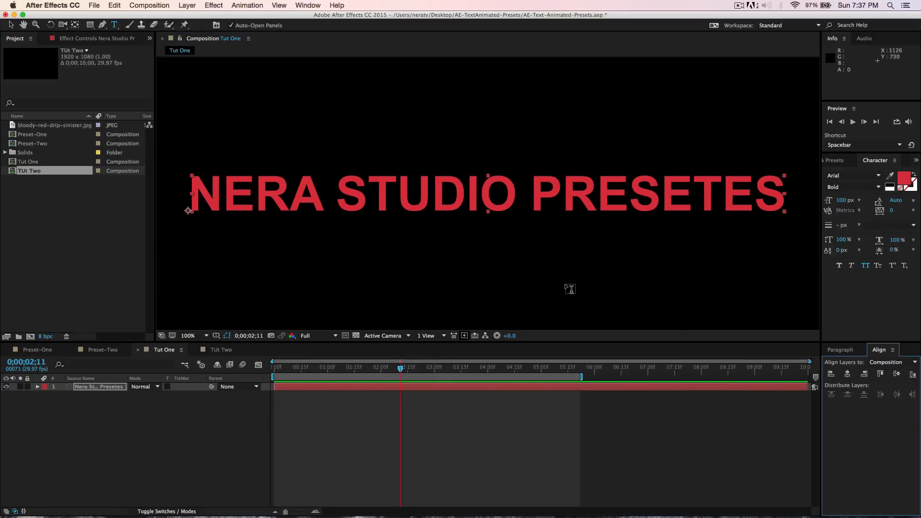
- Change the text's font to Times and its font size to 60 px
{"action": "left_click", "coordinate": [846, 176]}
{"action": "type", "text": "Times"}
{"action": "key", "text": "Return"}
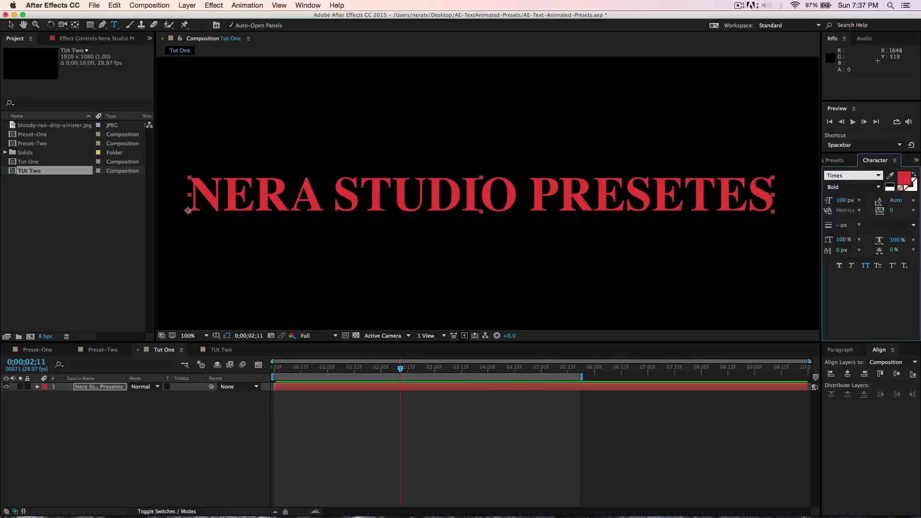
{"action": "left_click", "coordinate": [846, 201]}
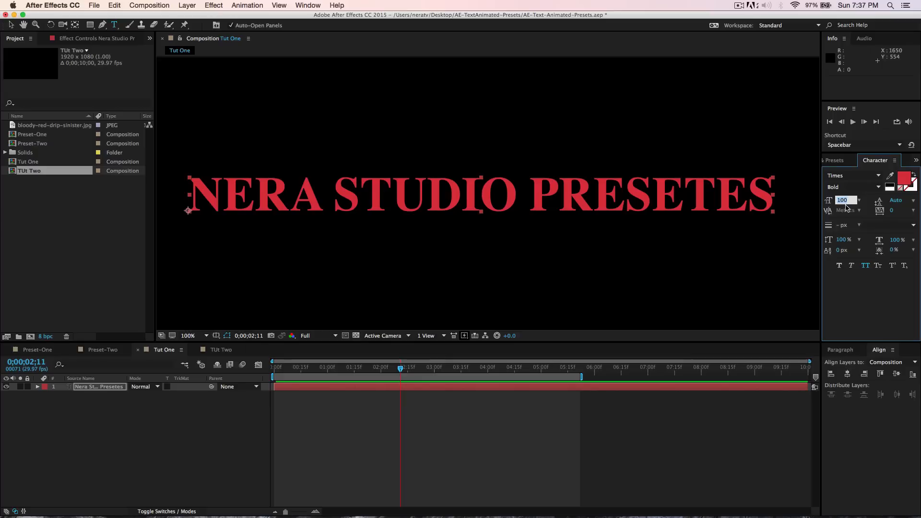
{"action": "type", "text": "80"}
{"action": "key", "text": "Return"}
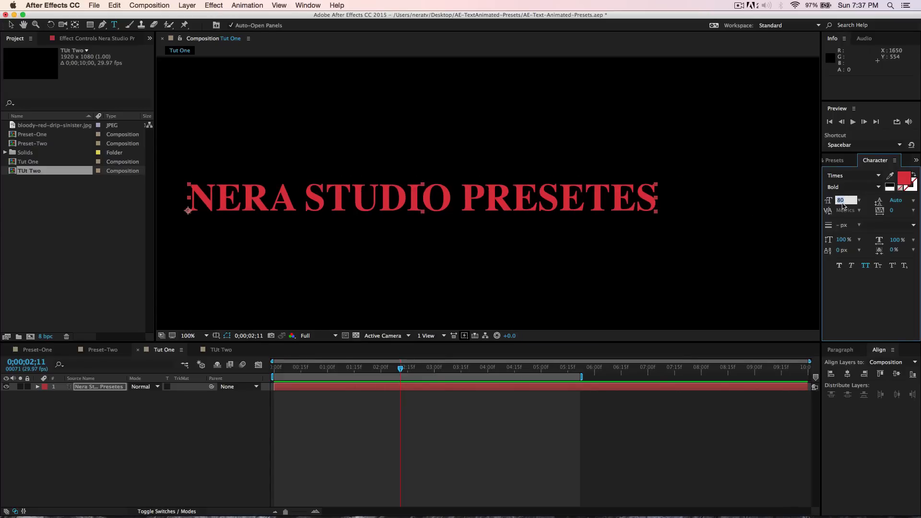
{"action": "type", "text": "60"}
{"action": "key", "text": "Return"}
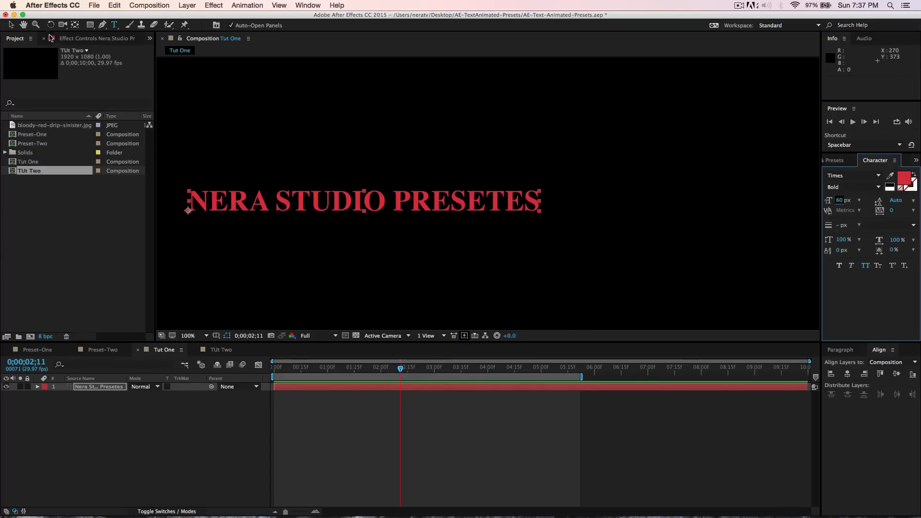
- Re-centre the resized text layer horizontally and vertically in the composition
{"action": "left_click", "coordinate": [11, 24]}
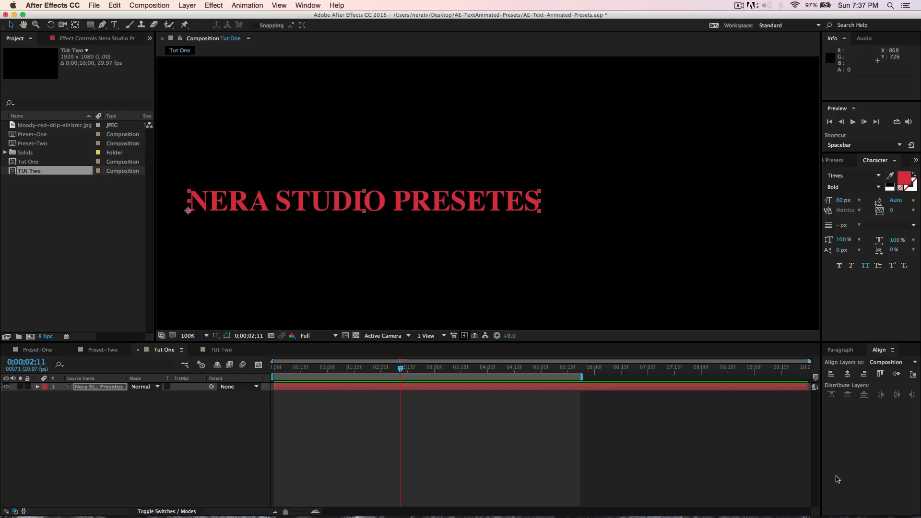
{"action": "left_click", "coordinate": [847, 377]}
{"action": "left_click", "coordinate": [896, 375]}
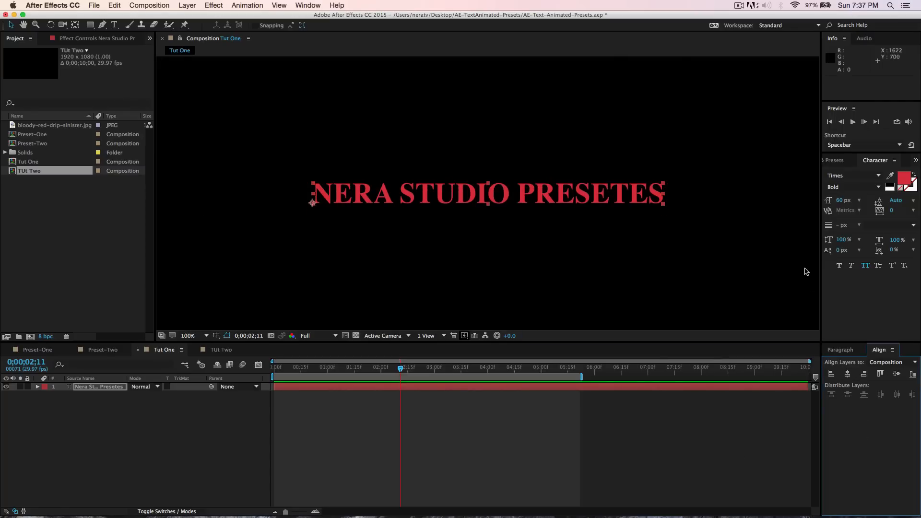
- Set the text fill colour to white
{"action": "left_click", "coordinate": [904, 179]}
{"action": "left_click", "coordinate": [435, 257]}
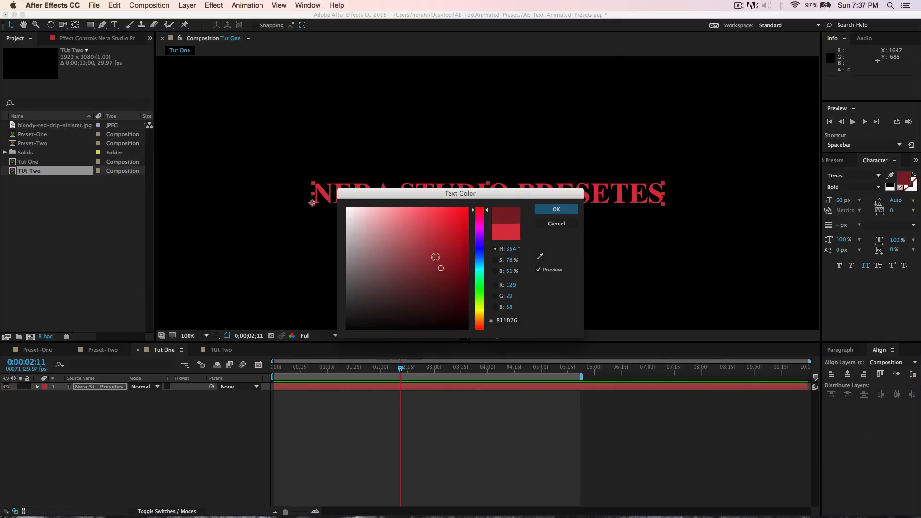
{"action": "left_click_drag", "start_coordinate": [435, 257], "coordinate": [267, 177]}
{"action": "left_click", "coordinate": [558, 210]}
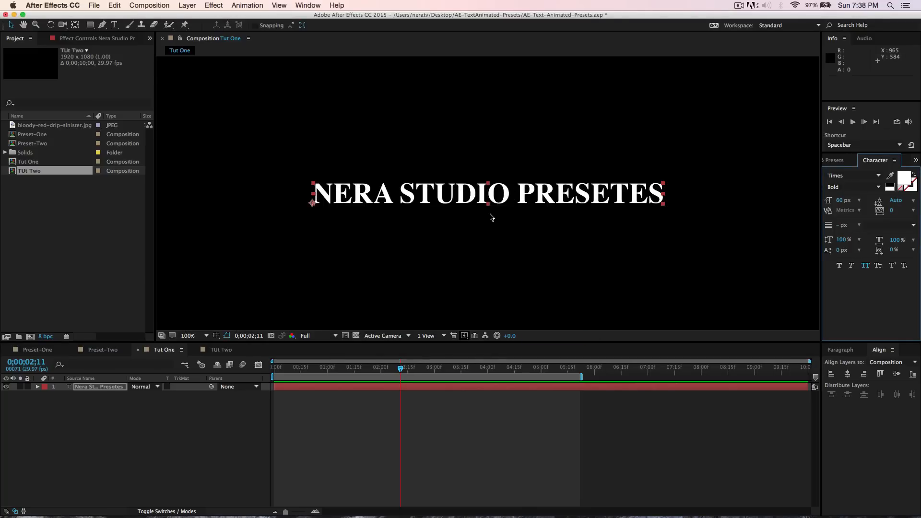
- Expand the text layer and add an Opacity animator to it
{"action": "left_click", "coordinate": [92, 390]}
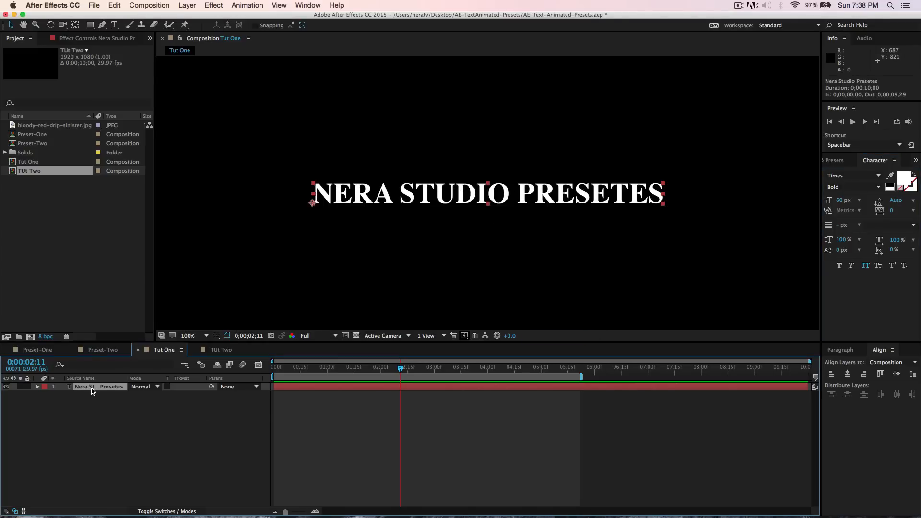
{"action": "left_click", "coordinate": [835, 160]}
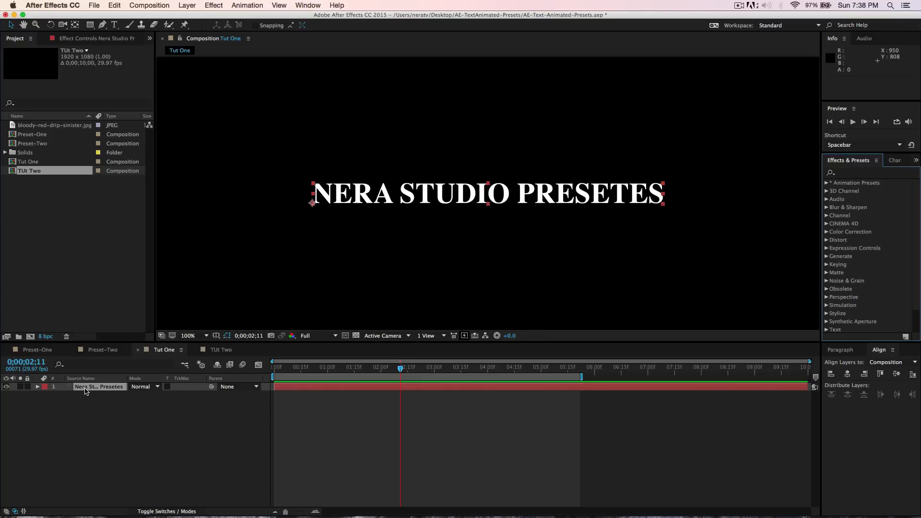
{"action": "left_click", "coordinate": [38, 387]}
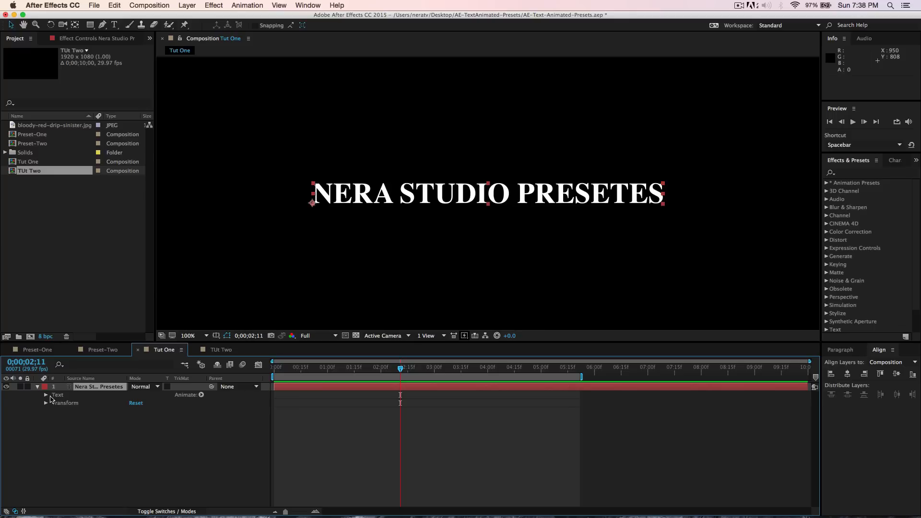
{"action": "left_click", "coordinate": [201, 394]}
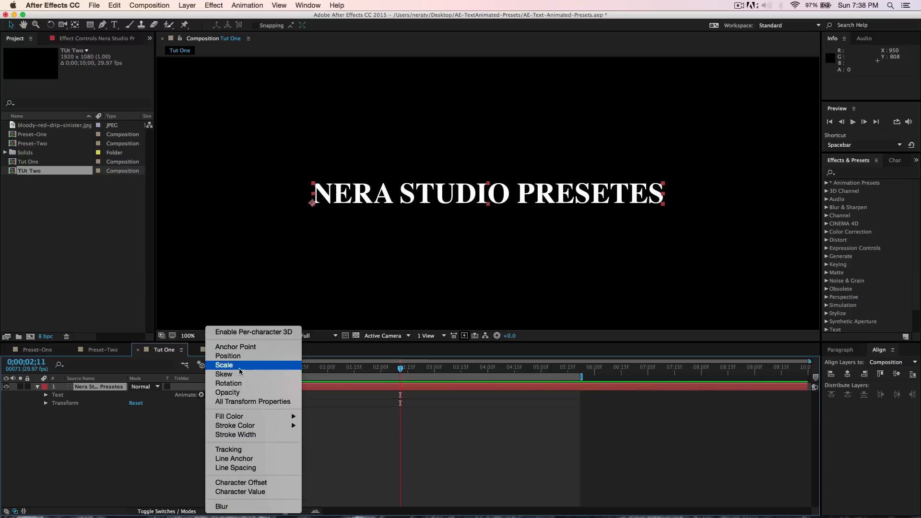
{"action": "left_click", "coordinate": [244, 396]}
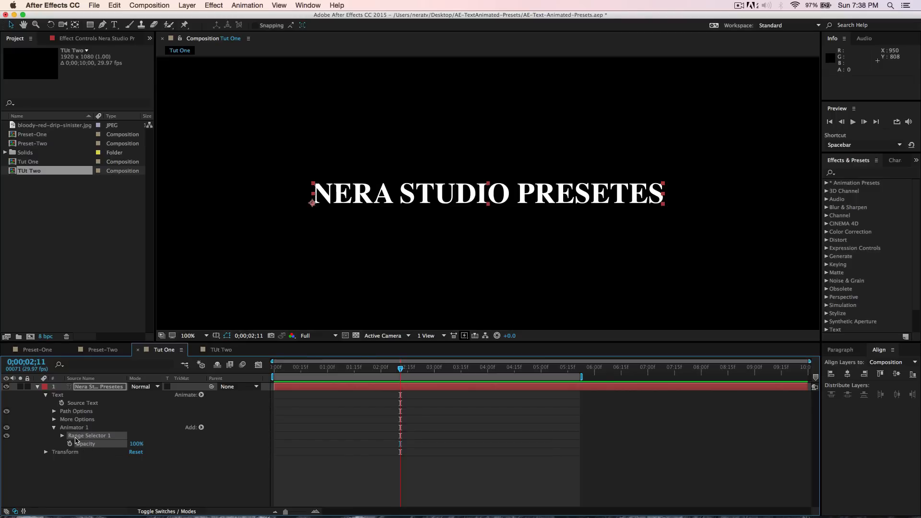
- Try lowering the animator's opacity and dragging the range selector's start and end handles across the text
{"action": "left_click", "coordinate": [75, 427]}
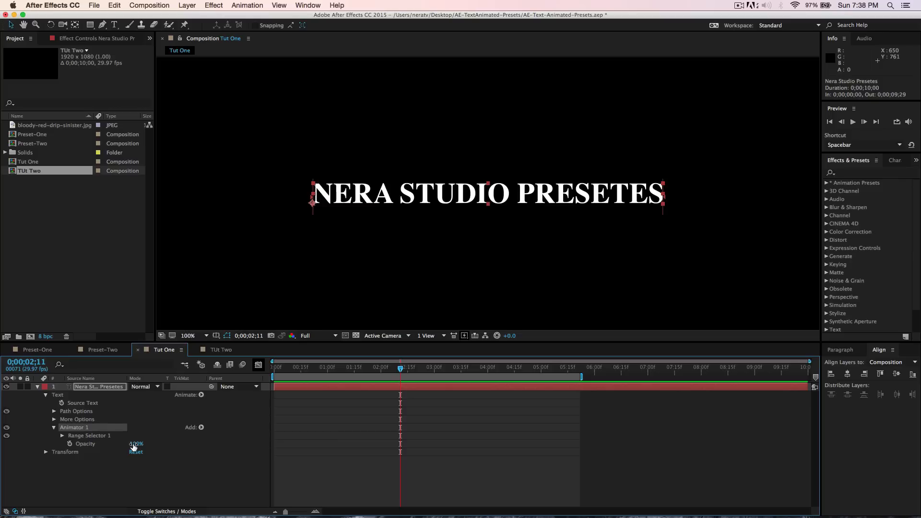
{"action": "left_click_drag", "start_coordinate": [131, 444], "coordinate": [123, 436]}
{"action": "left_click_drag", "start_coordinate": [309, 197], "coordinate": [337, 196]}
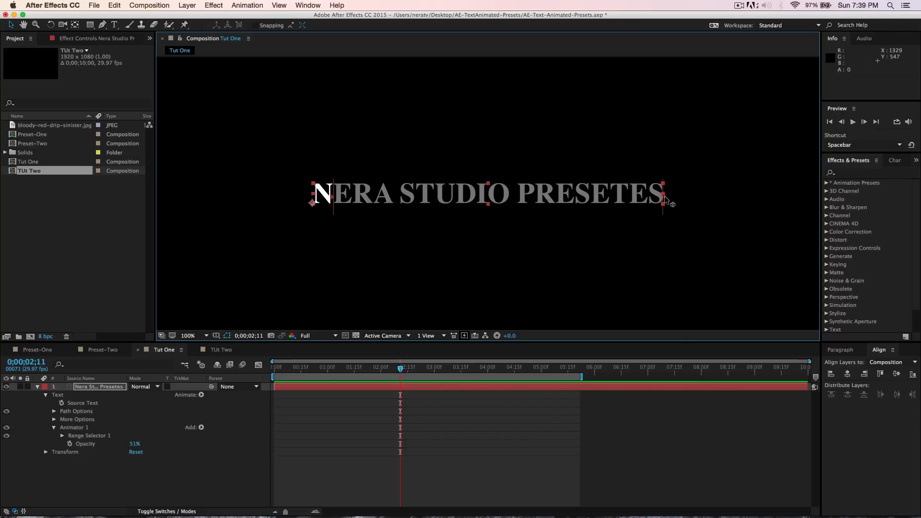
{"action": "left_click_drag", "start_coordinate": [664, 195], "coordinate": [628, 197]}
- Undo the two range selector changes and set the animator's opacity back to 100%
{"action": "key", "text": "super+z"}
{"action": "key", "text": "super+z"}
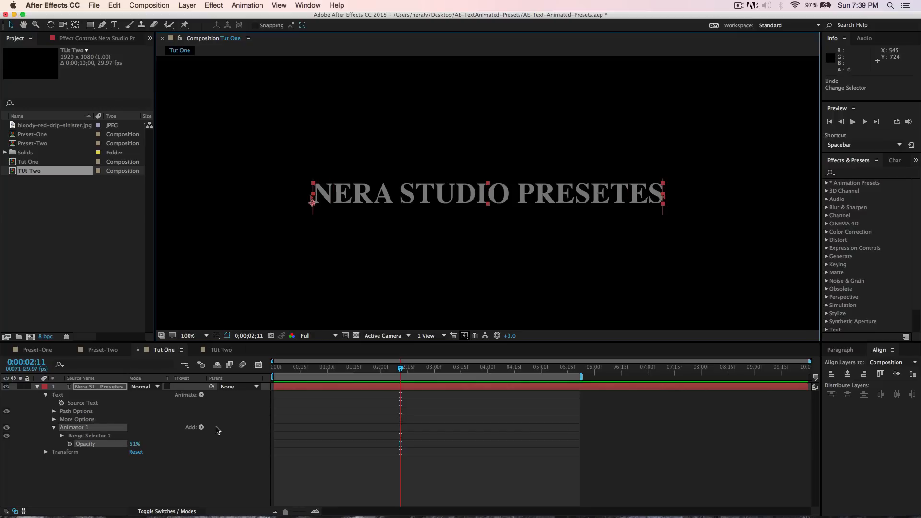
{"action": "left_click_drag", "start_coordinate": [134, 447], "coordinate": [211, 452]}
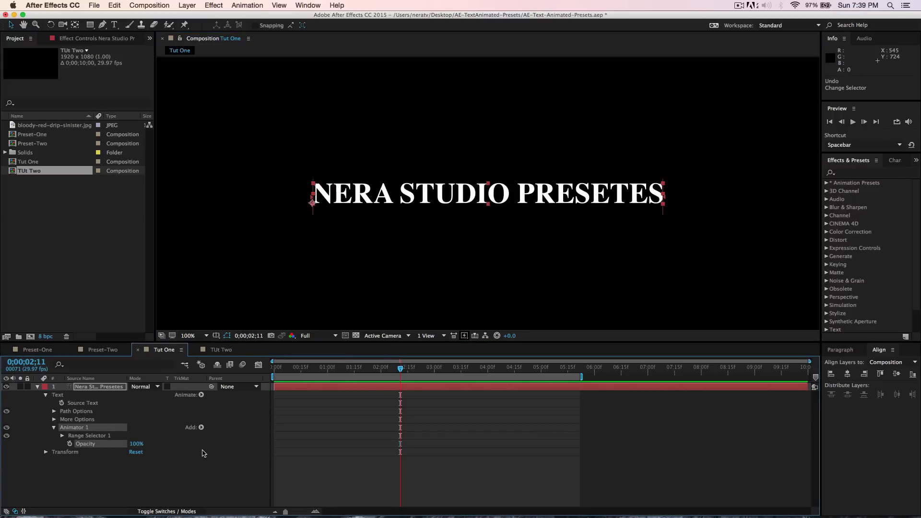
- Try adding a Position property to the text animator, then undo it
{"action": "left_click", "coordinate": [85, 430]}
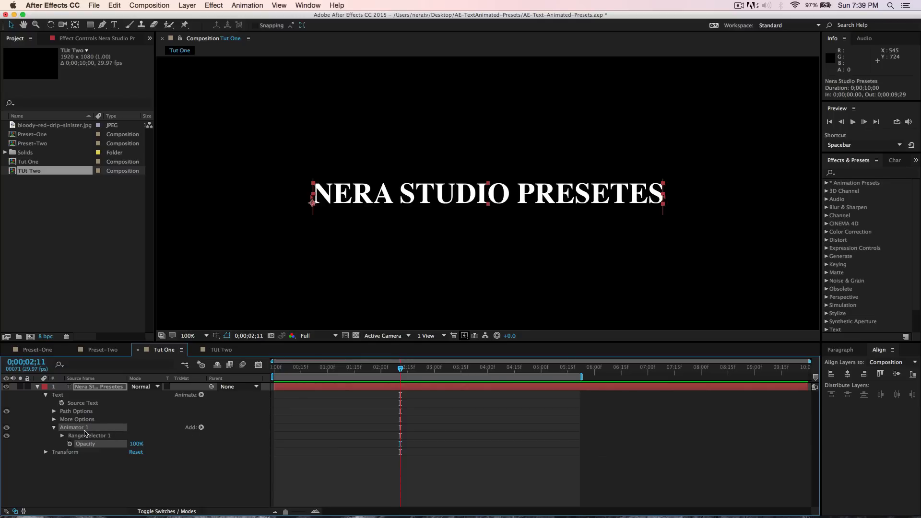
{"action": "left_click", "coordinate": [201, 395]}
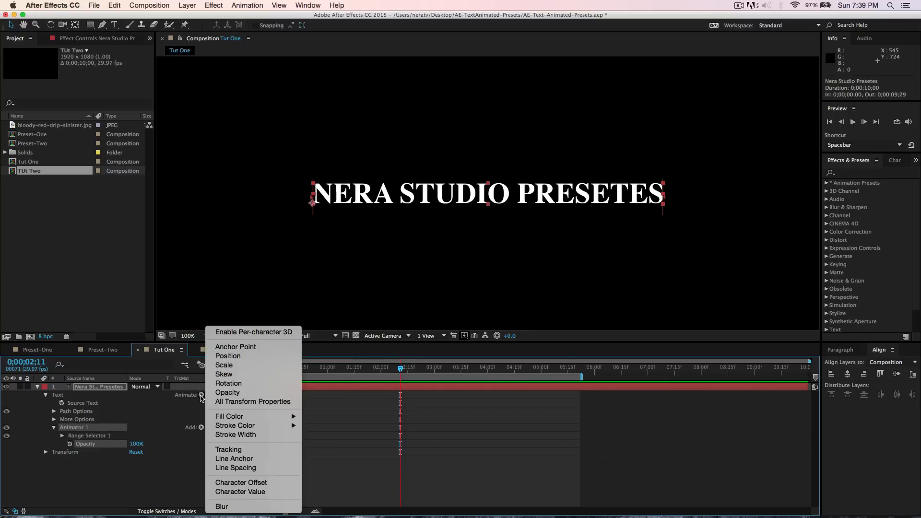
{"action": "left_click", "coordinate": [240, 360]}
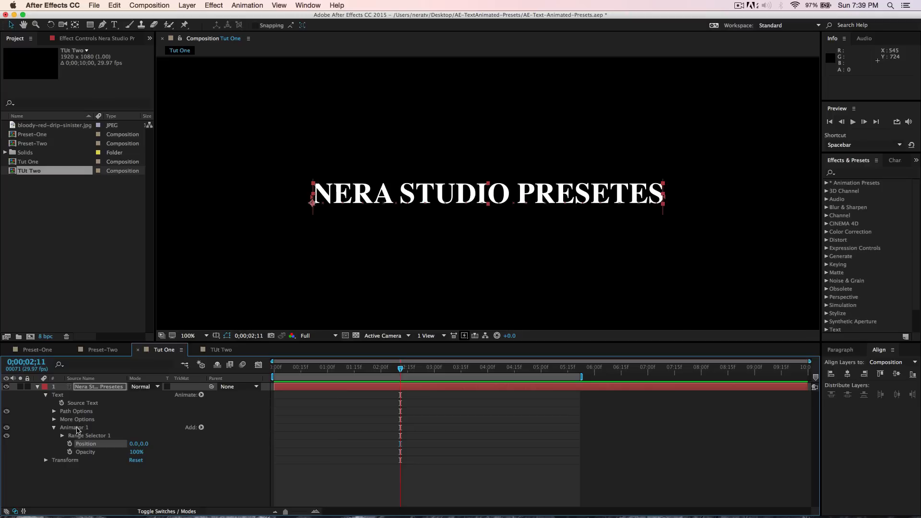
{"action": "key", "text": "super+z"}
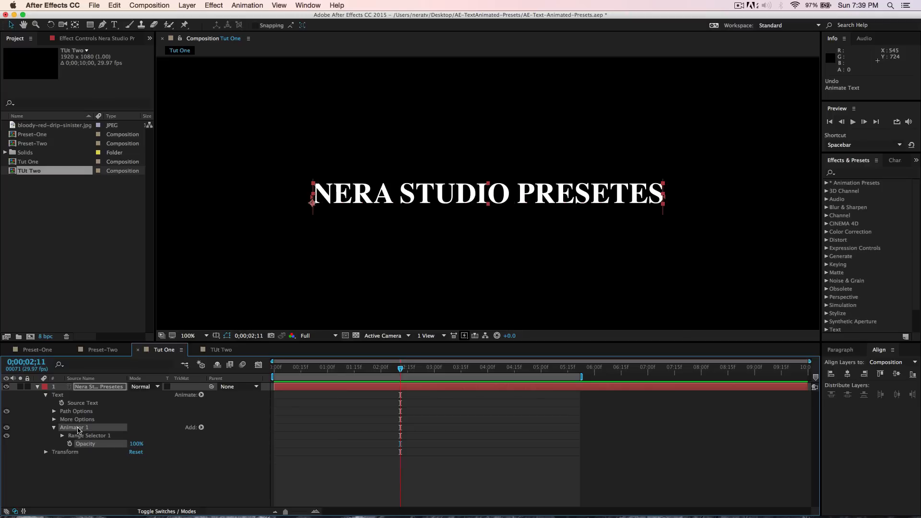
- Try adding a Rotation animator to the text layer, then undo it
{"action": "left_click", "coordinate": [112, 487]}
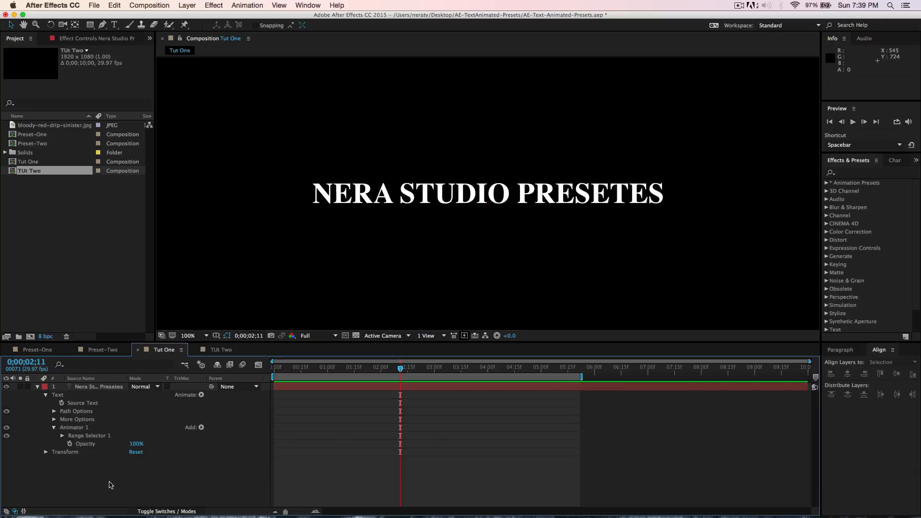
{"action": "left_click", "coordinate": [200, 394]}
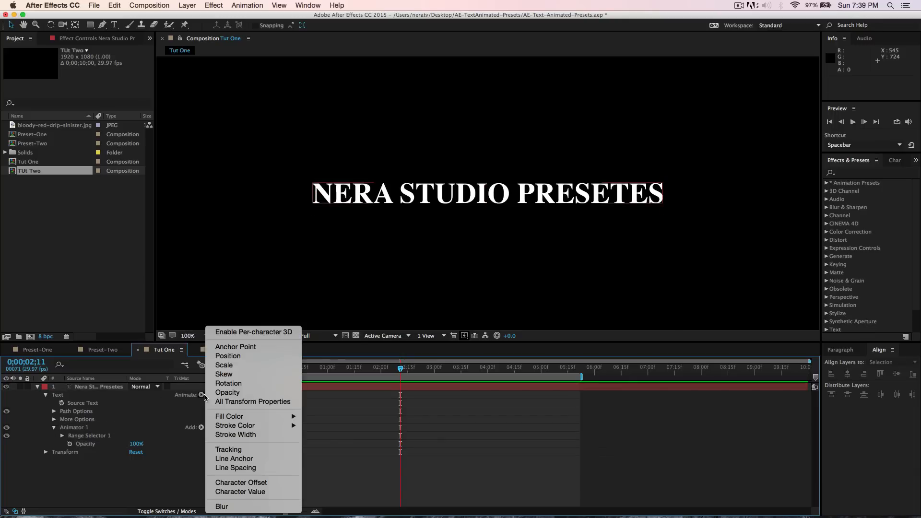
{"action": "left_click", "coordinate": [229, 384]}
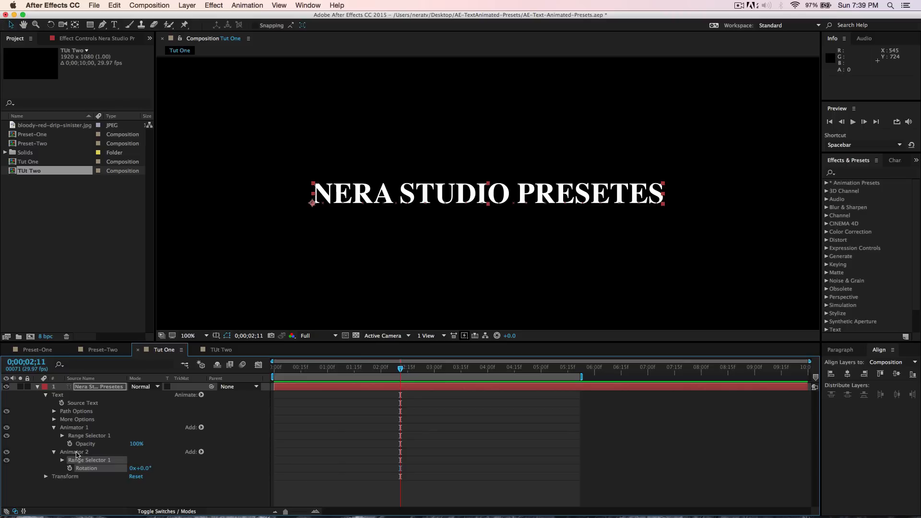
{"action": "key", "text": "super+z"}
{"action": "left_click", "coordinate": [76, 428]}
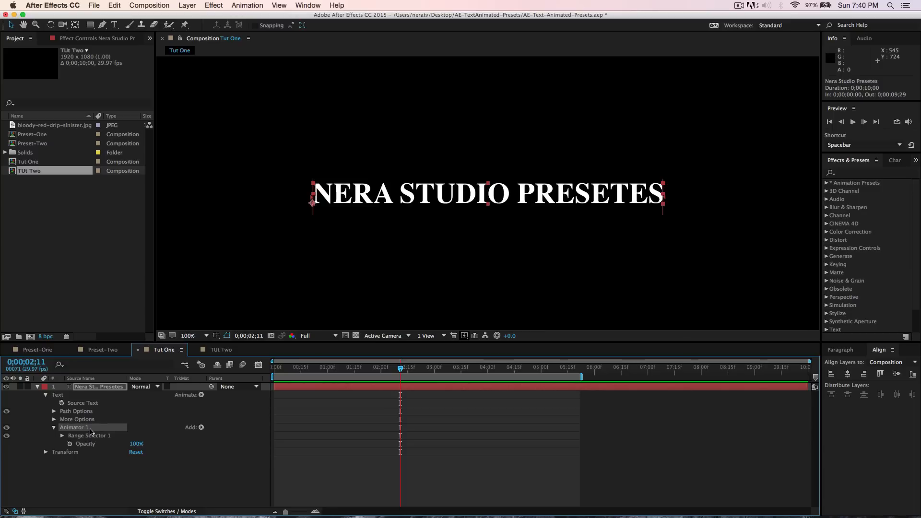
- Add a Blur property to Animator 1 and set its blur to 50, 50
{"action": "left_click", "coordinate": [202, 427]}
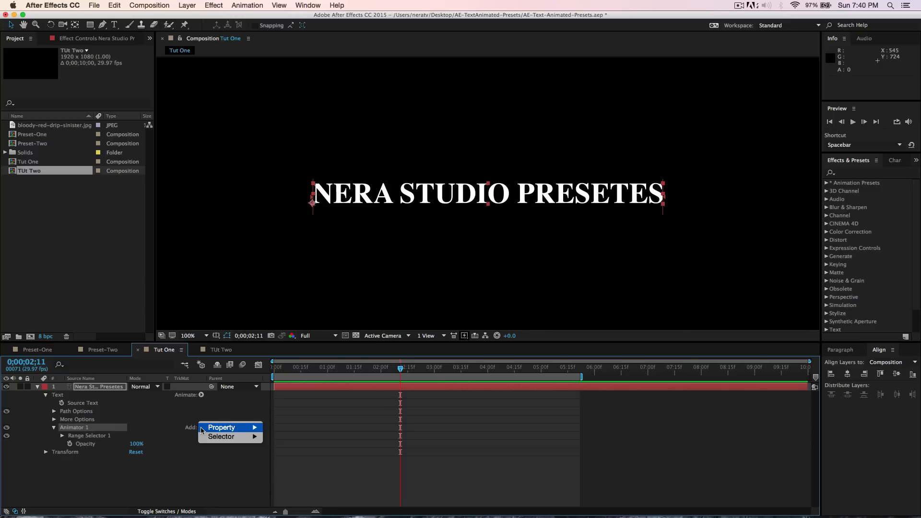
{"action": "mouse_move", "coordinate": [224, 430]}
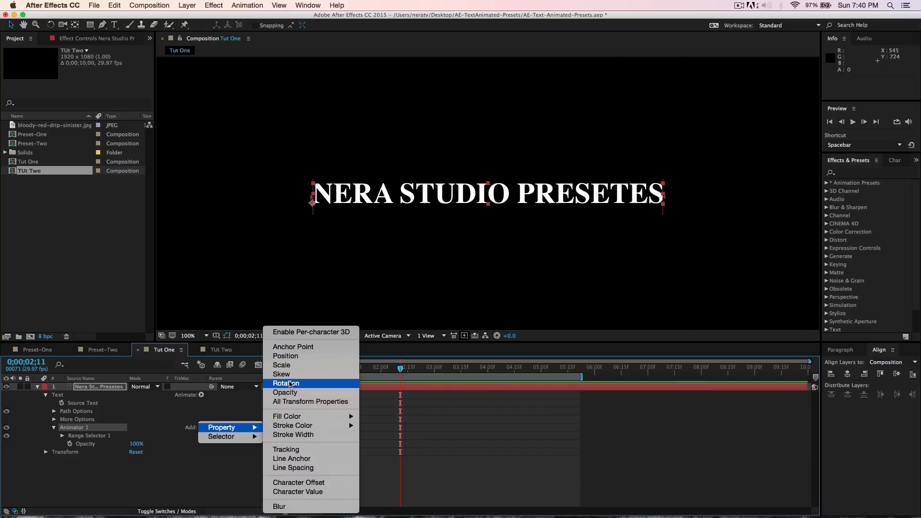
{"action": "left_click", "coordinate": [279, 506]}
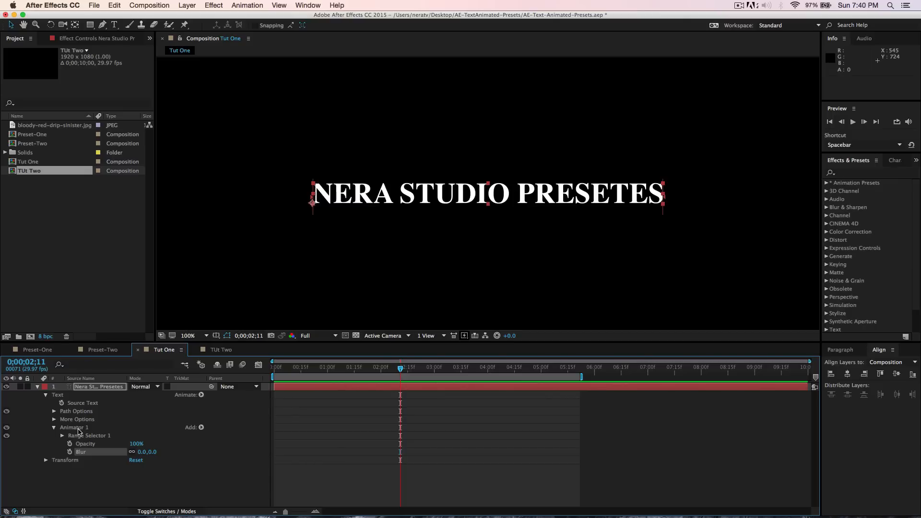
{"action": "left_click", "coordinate": [142, 451]}
{"action": "key", "text": "Return"}
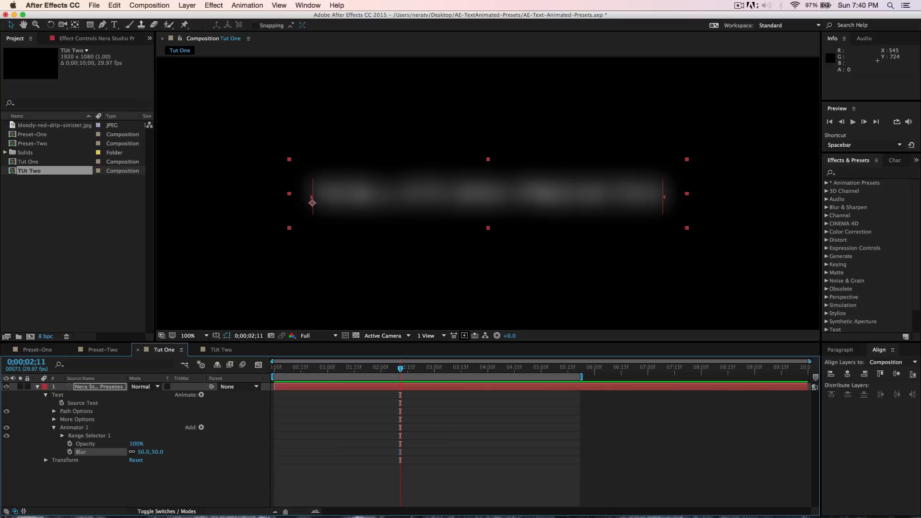
- Set Animator 1's opacity to 0%
{"action": "left_click", "coordinate": [136, 444]}
{"action": "type", "text": "0"}
{"action": "key", "text": "Return"}
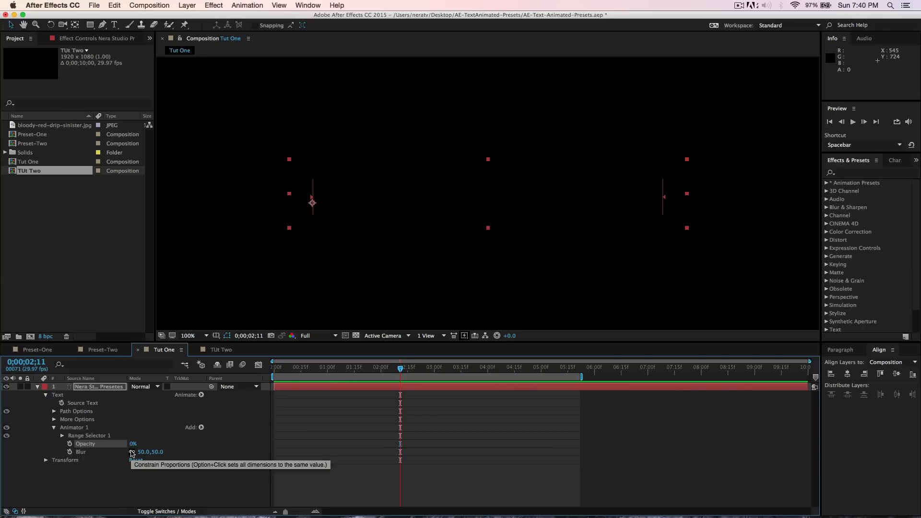
- Try scrubbing the range selector's start and end values across the text, then undo the last change
{"action": "left_click", "coordinate": [63, 436]}
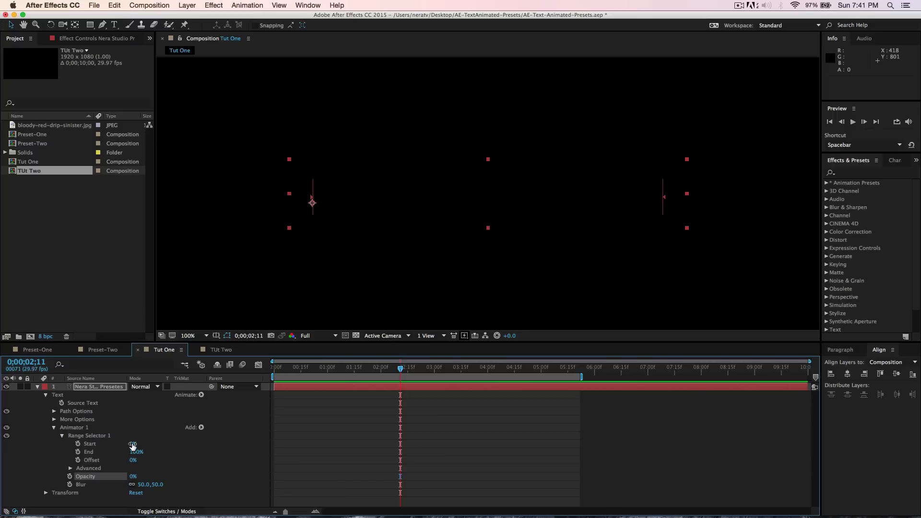
{"action": "left_click_drag", "start_coordinate": [137, 444], "coordinate": [155, 438]}
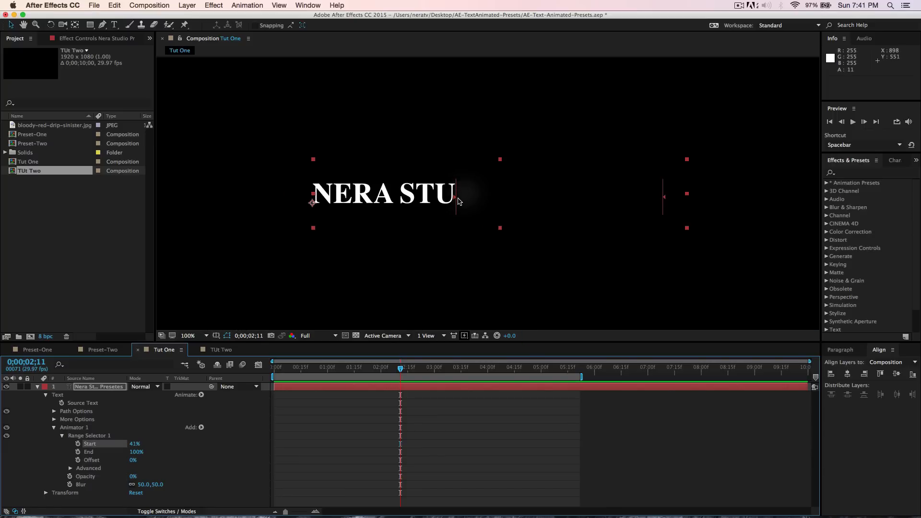
{"action": "left_click_drag", "start_coordinate": [134, 445], "coordinate": [111, 450]}
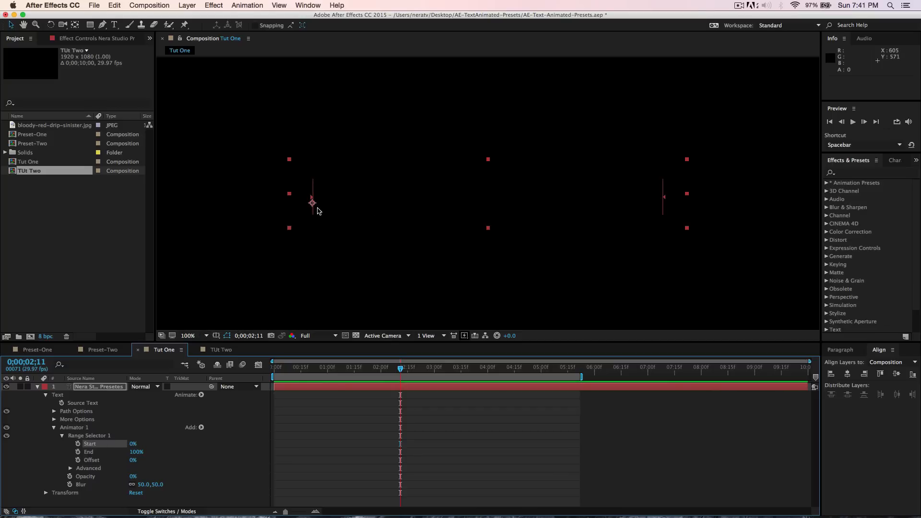
{"action": "left_click_drag", "start_coordinate": [136, 452], "coordinate": [127, 456]}
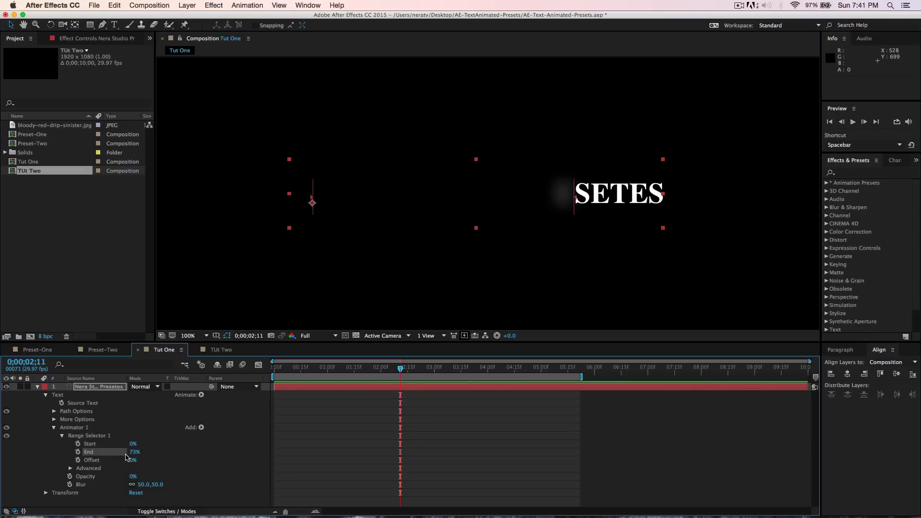
{"action": "key", "text": "super+z"}
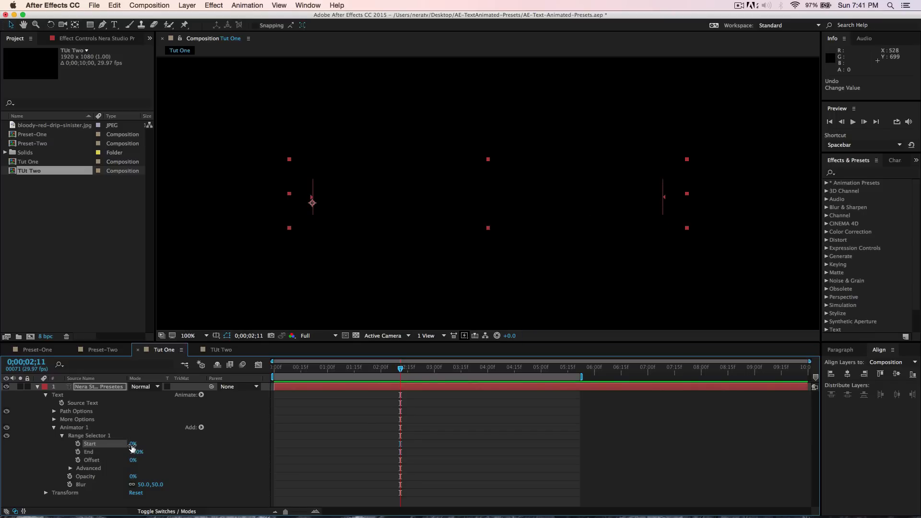
- Set the range selector's start to 30% and its end to 60%
{"action": "left_click", "coordinate": [133, 444]}
{"action": "type", "text": "30"}
{"action": "key", "text": "Return"}
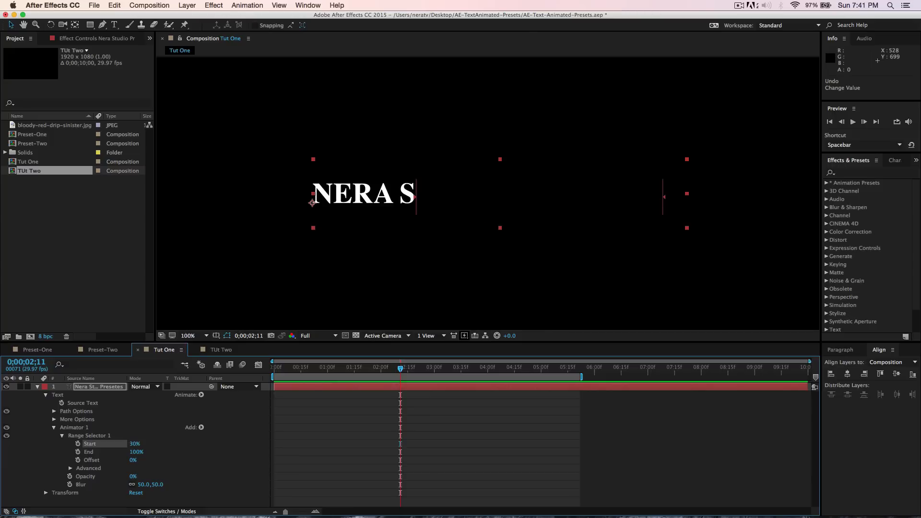
{"action": "left_click", "coordinate": [134, 453]}
{"action": "type", "text": "60"}
{"action": "key", "text": "Return"}
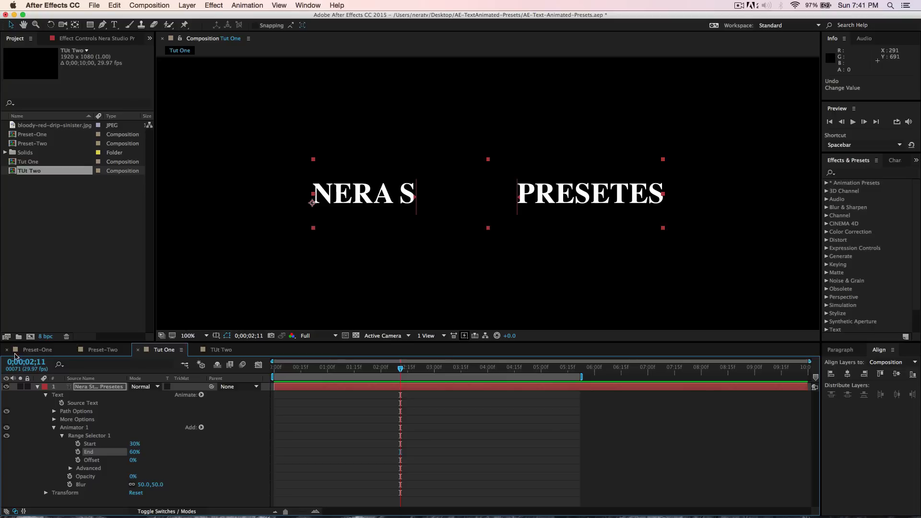
- Preview the title animation in the Preset-One composition at 50% zoom, then return to Tut One
{"action": "left_click", "coordinate": [30, 350]}
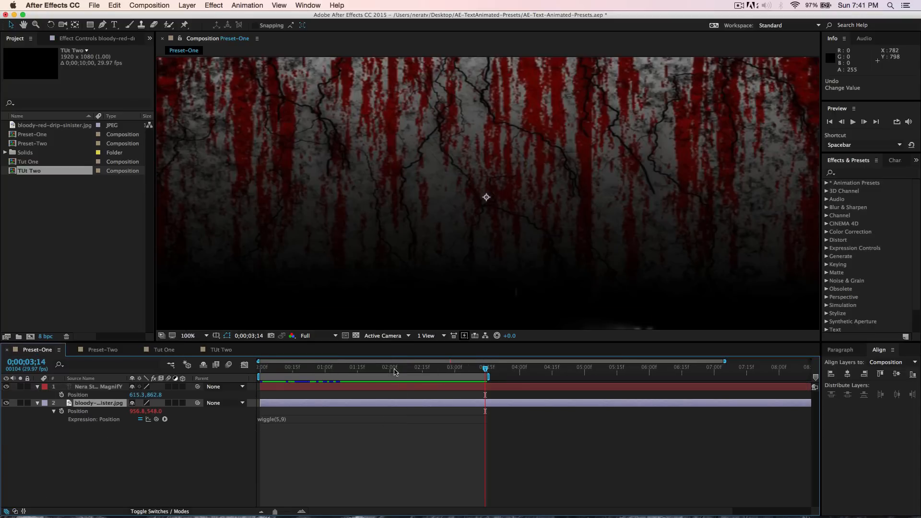
{"action": "mouse_move", "coordinate": [392, 369]}
{"action": "left_mouse_down"}
{"action": "mouse_move", "coordinate": [354, 367]}
{"action": "mouse_move", "coordinate": [381, 368]}
{"action": "left_mouse_up"}
{"action": "left_click", "coordinate": [190, 336]}
{"action": "left_click", "coordinate": [192, 344]}
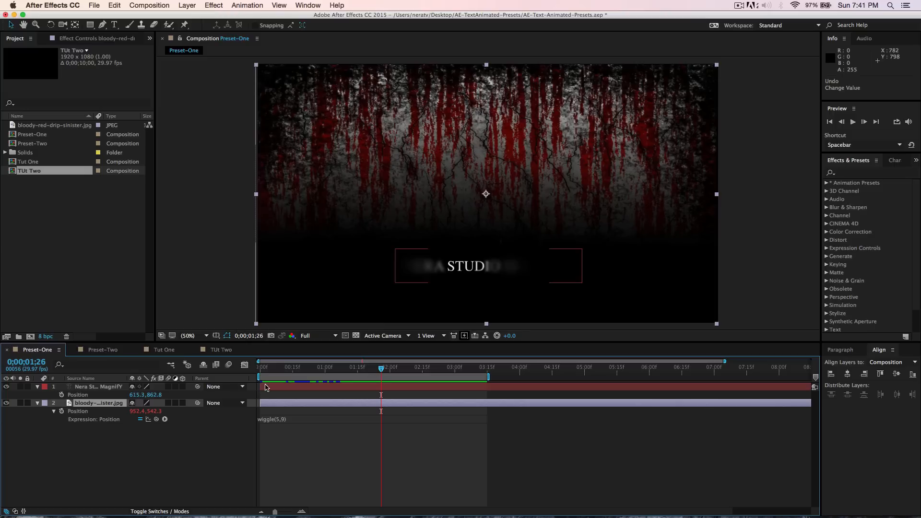
{"action": "left_click", "coordinate": [157, 352]}
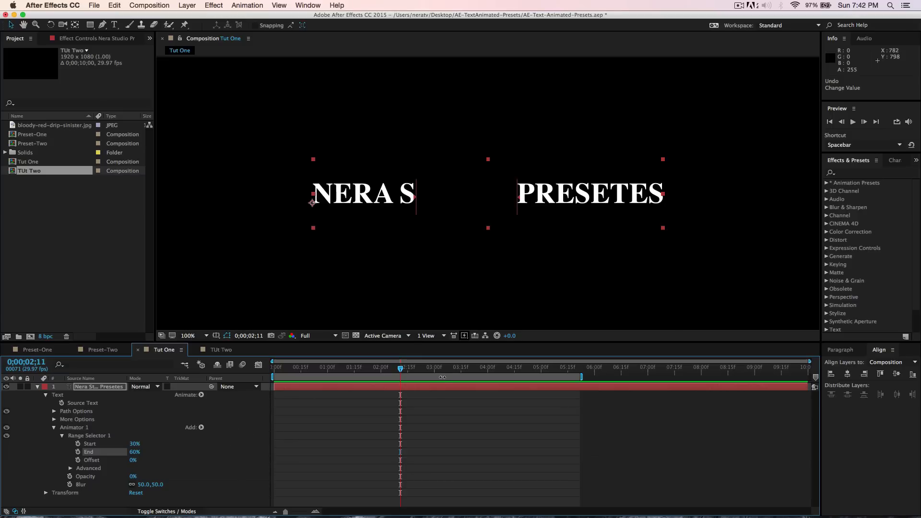
- At the start of the timeline, keyframe the range selector's offset at -100%
{"action": "key", "text": "Home"}
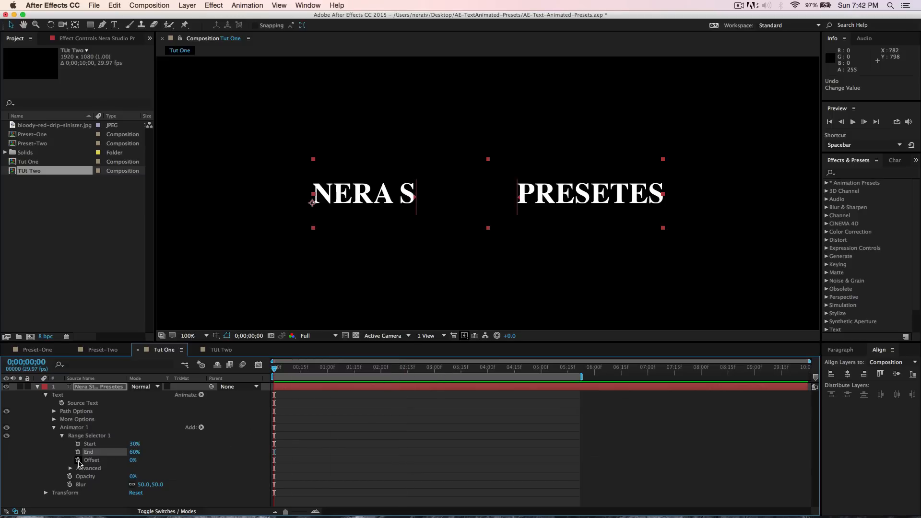
{"action": "left_click", "coordinate": [78, 460]}
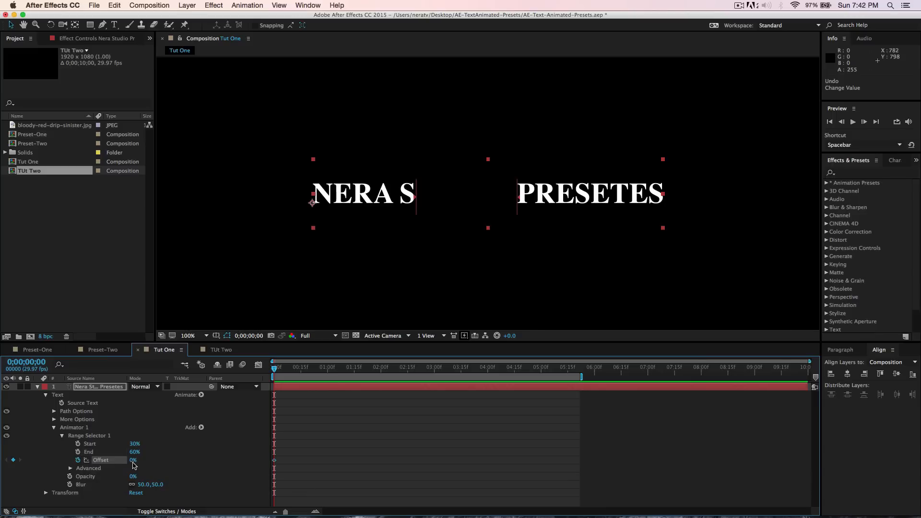
{"action": "left_click_drag", "start_coordinate": [133, 461], "coordinate": [81, 460]}
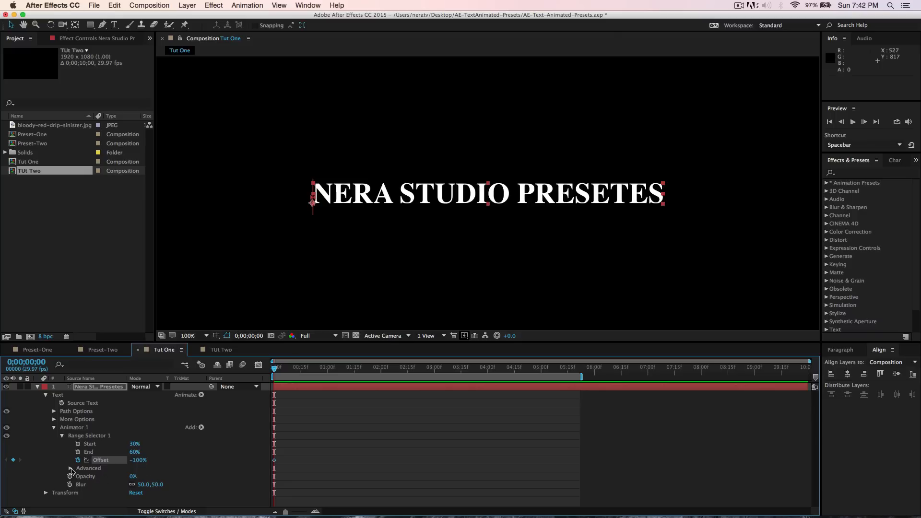
- Open the range selector's advanced options and set its shape to Ramp Up
{"action": "left_click", "coordinate": [70, 469]}
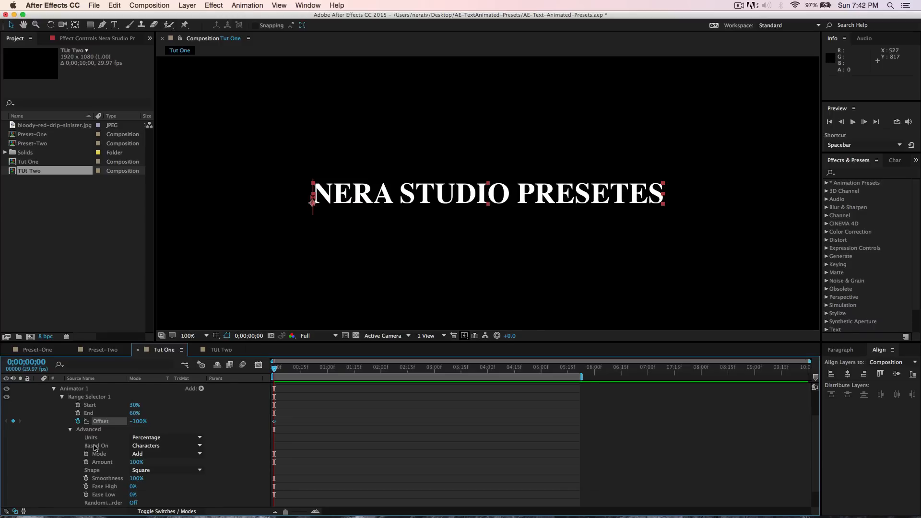
{"action": "left_click", "coordinate": [156, 471]}
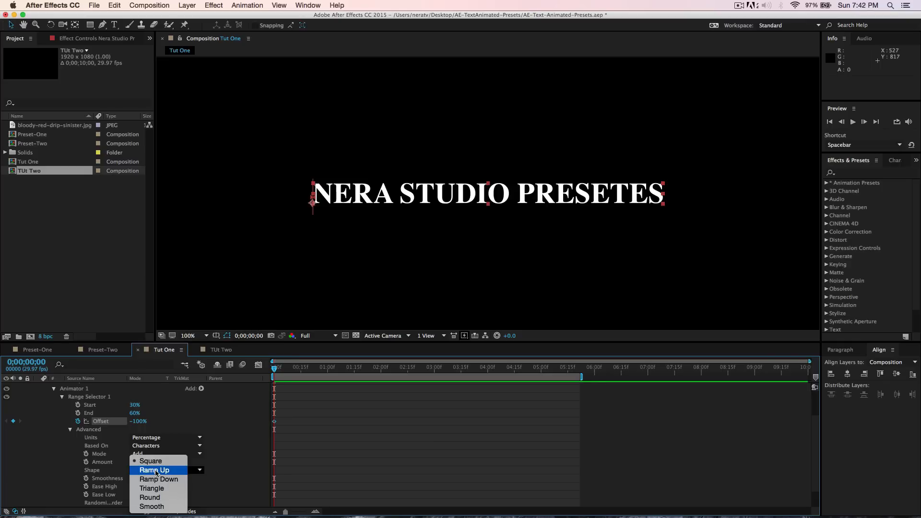
{"action": "left_click", "coordinate": [155, 470]}
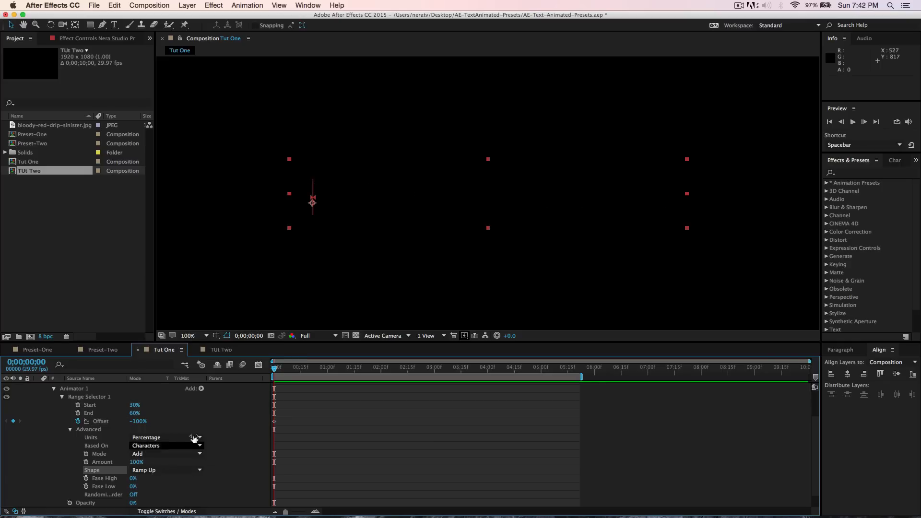
- Go to 0;00;04;00 and set the offset to 100% to add a second keyframe
{"action": "left_click_drag", "start_coordinate": [274, 369], "coordinate": [253, 397]}
{"action": "key", "text": "alt+shift+j"}
{"action": "type", "text": "400"}
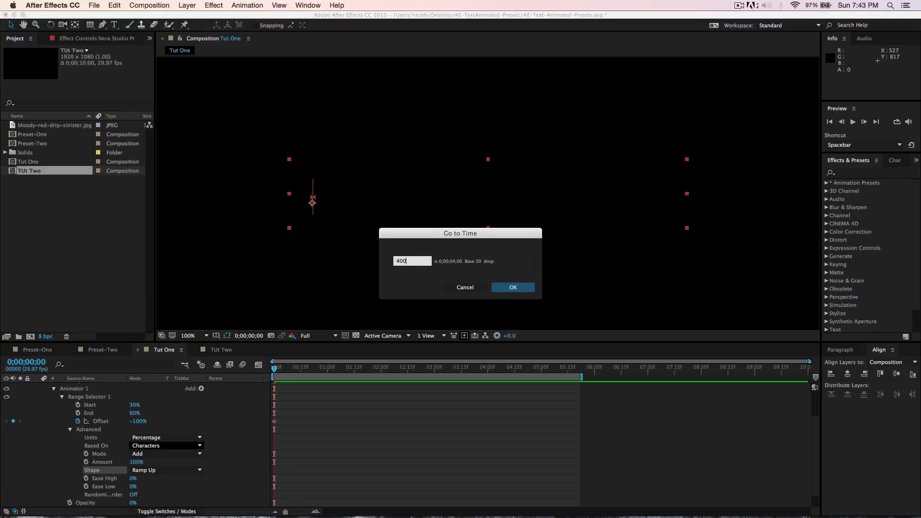
{"action": "key", "text": "Return"}
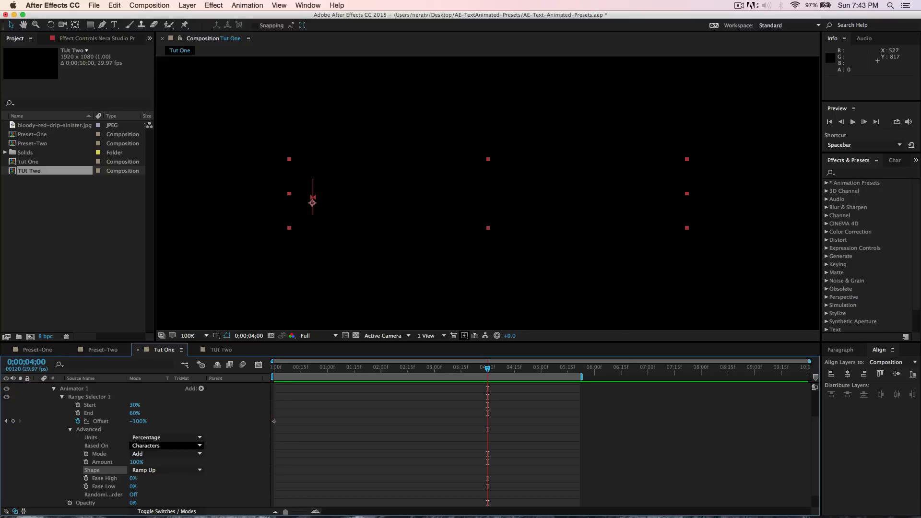
{"action": "left_click", "coordinate": [137, 421]}
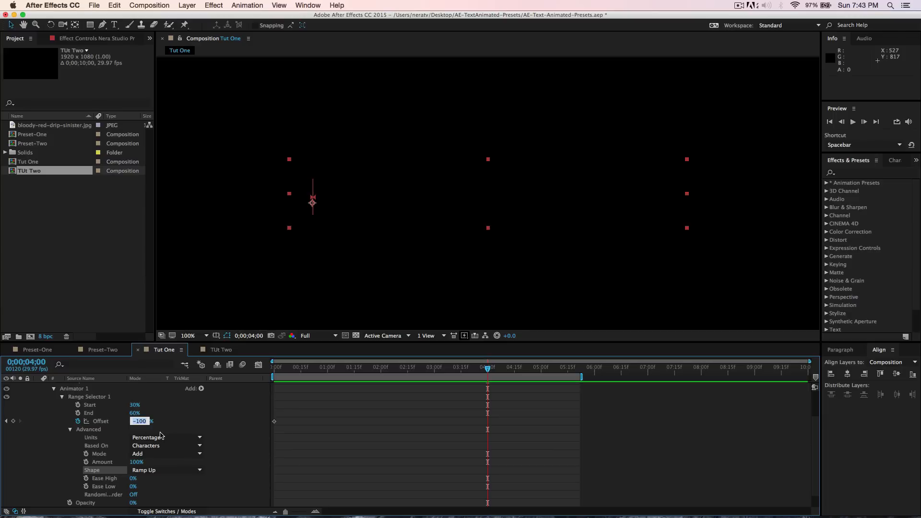
{"action": "type", "text": "10"}
{"action": "key", "text": "Return"}
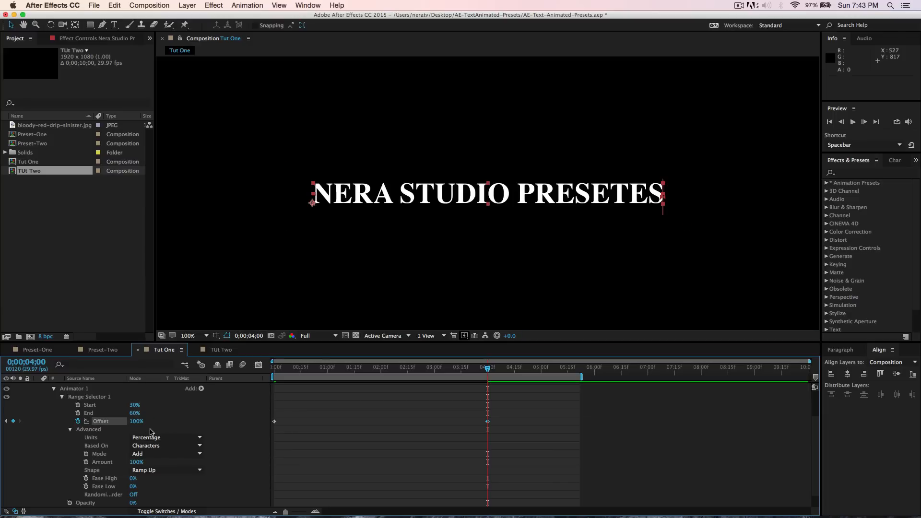
- Duplicate Animator 1 on the text layer
{"action": "left_click_drag", "start_coordinate": [489, 369], "coordinate": [494, 409]}
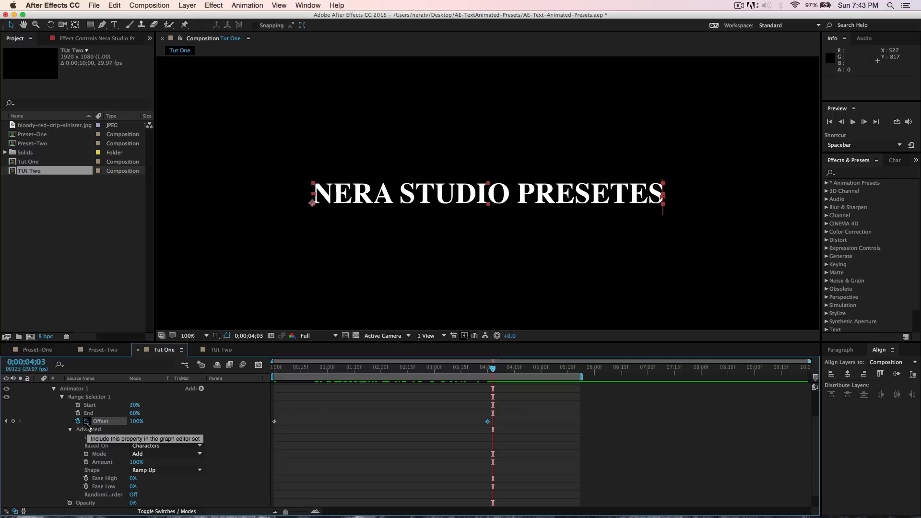
{"action": "left_click", "coordinate": [54, 389]}
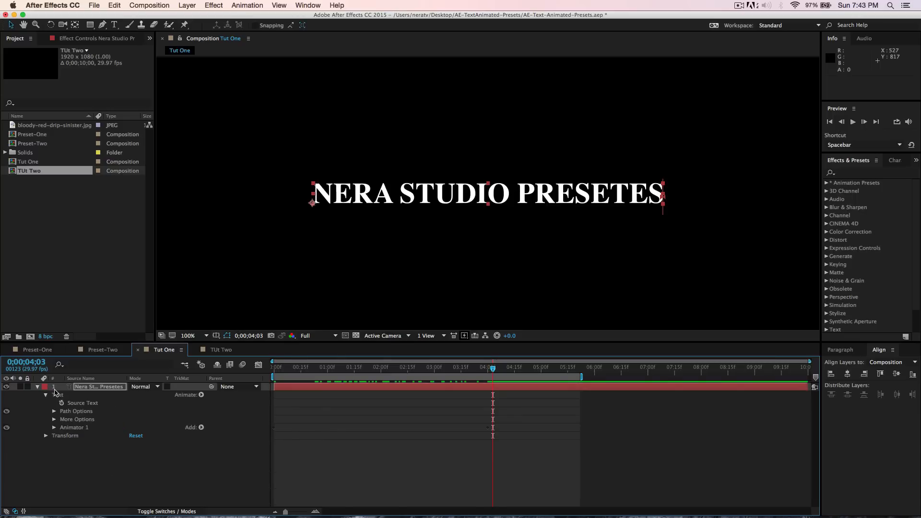
{"action": "left_click", "coordinate": [75, 430]}
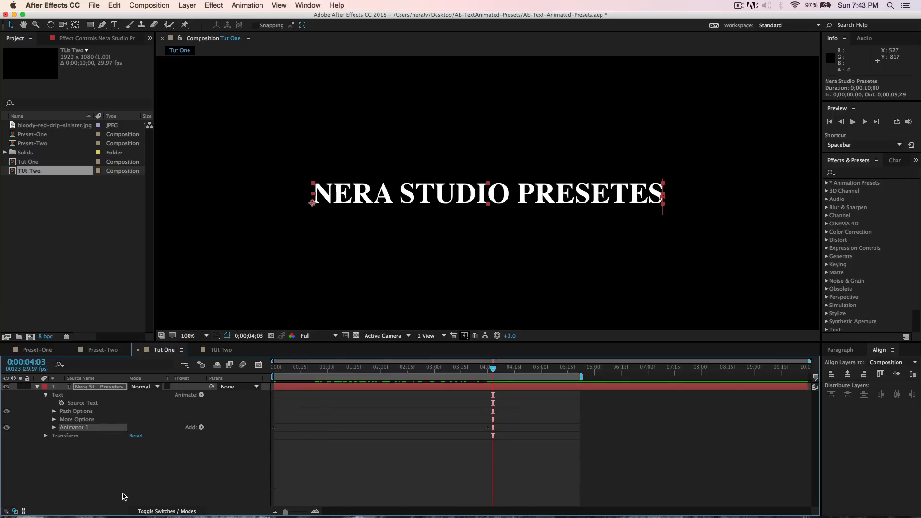
{"action": "key", "text": "super+d"}
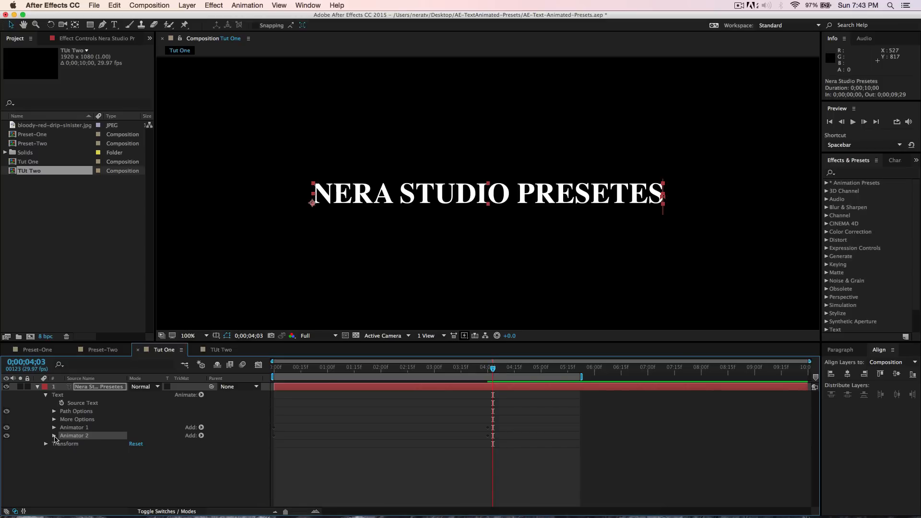
- Expand Animator 2's range selector and shift its offset keyframes to start at 0;00;01;15, then scrub to preview
{"action": "left_click", "coordinate": [54, 435]}
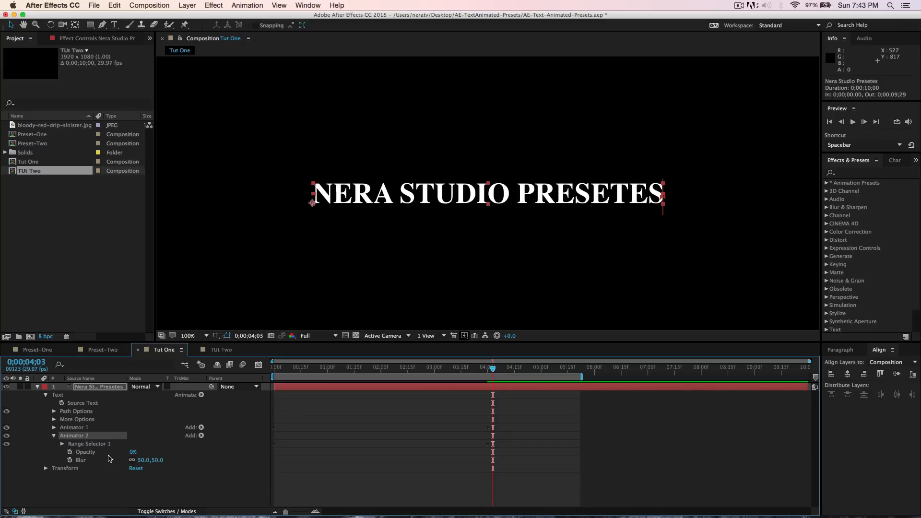
{"action": "left_click", "coordinate": [62, 444]}
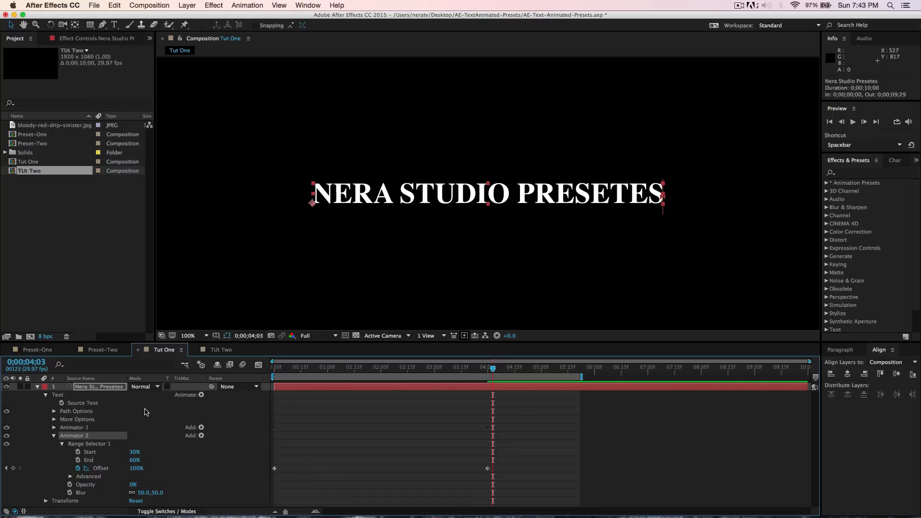
{"action": "key", "text": "alt+shift+j"}
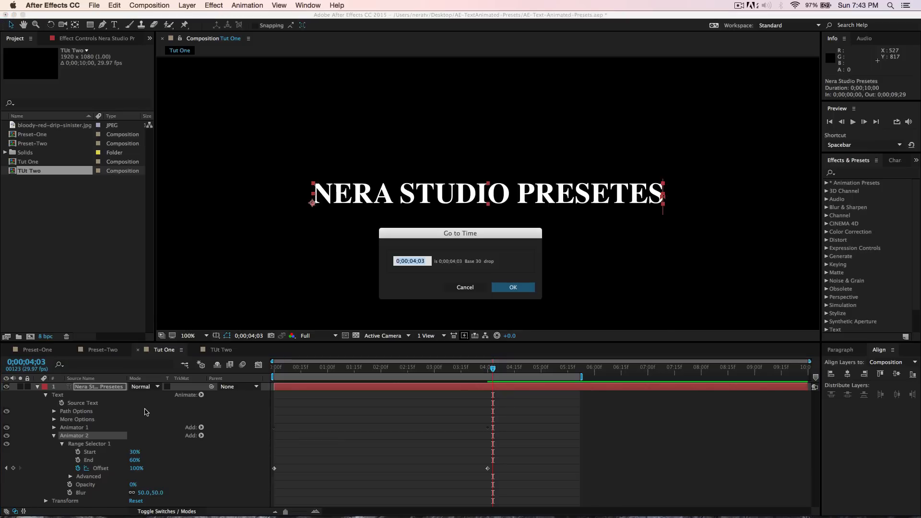
{"action": "type", "text": "115"}
{"action": "key", "text": "Return"}
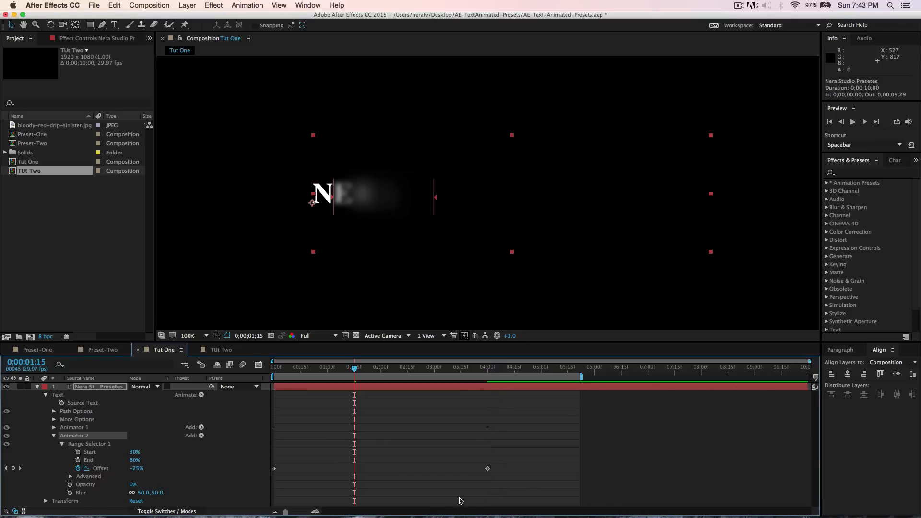
{"action": "left_click_drag", "start_coordinate": [517, 477], "coordinate": [355, 474]}
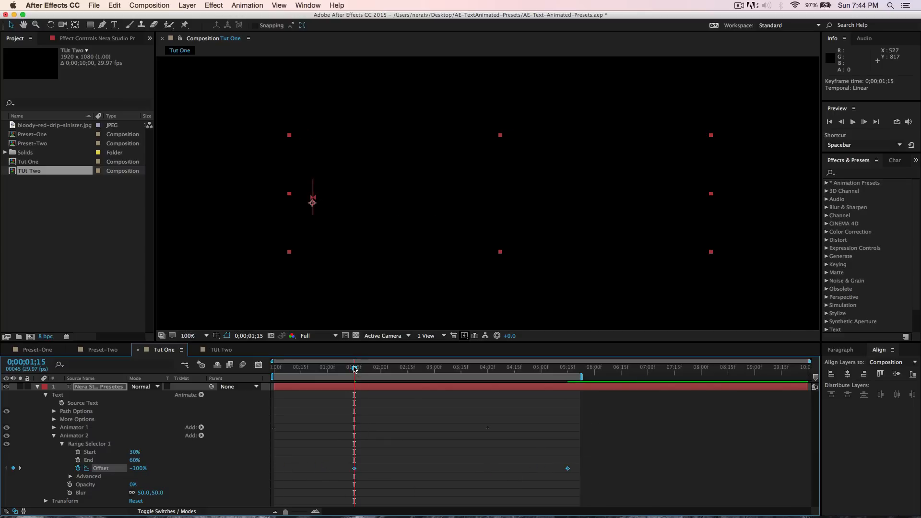
{"action": "left_click_drag", "start_coordinate": [353, 368], "coordinate": [452, 402]}
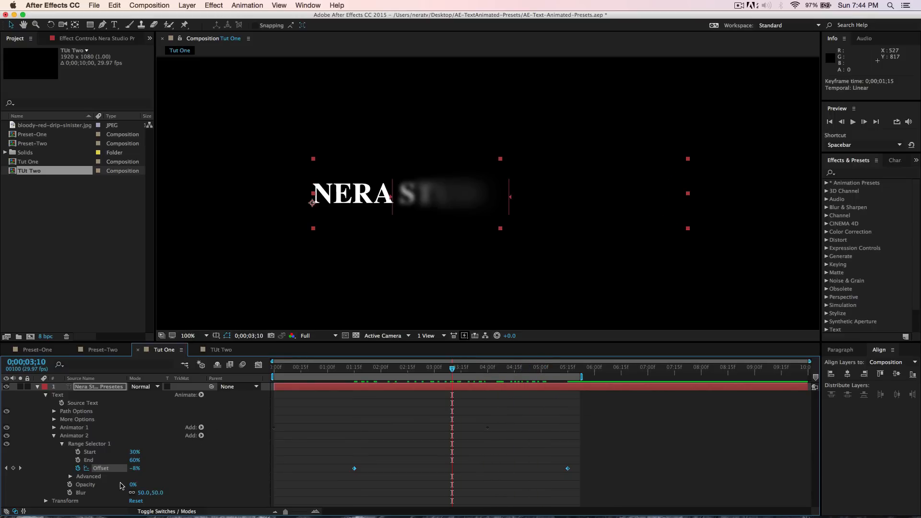
- Open Animator 2's advanced options, set its shape to Ramp Down, and scrub to preview
{"action": "left_click", "coordinate": [70, 478]}
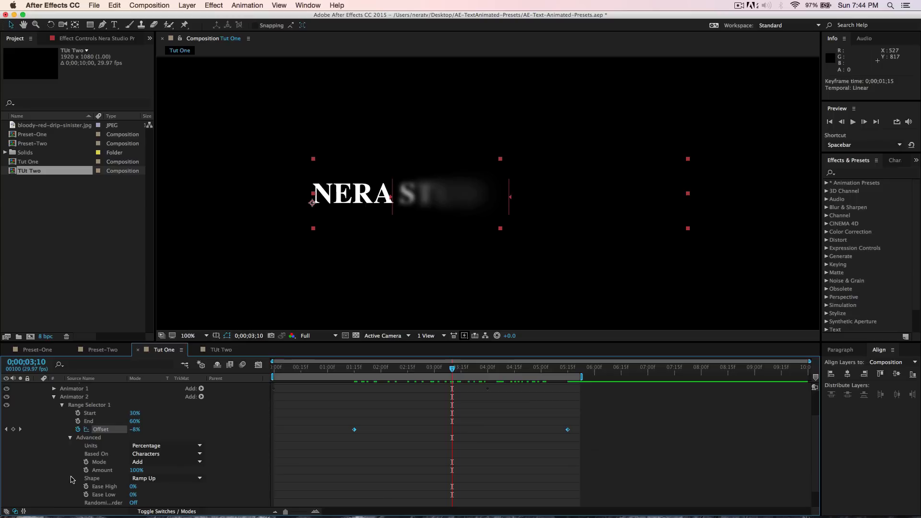
{"action": "left_click", "coordinate": [167, 483]}
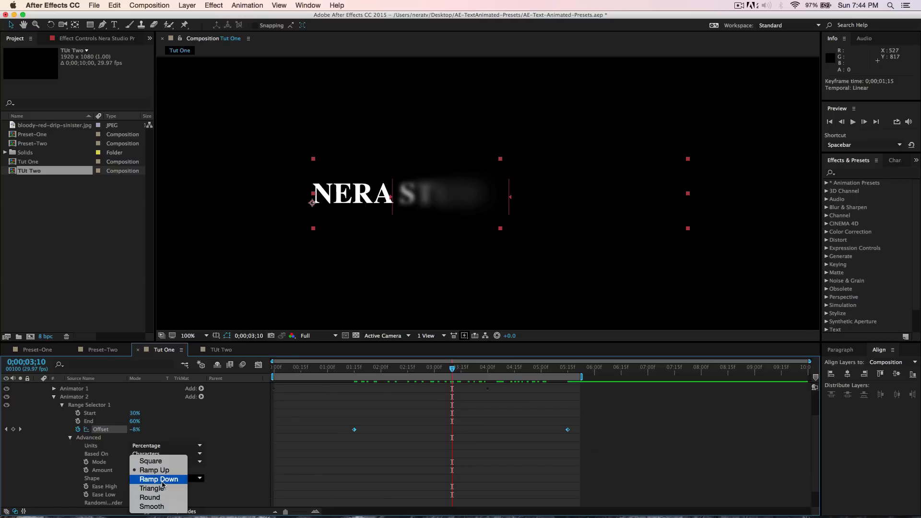
{"action": "left_click", "coordinate": [159, 479]}
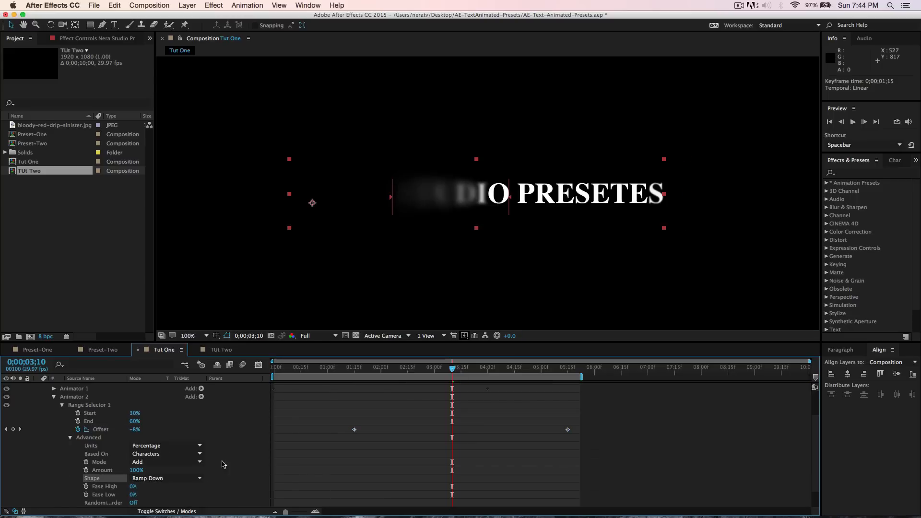
{"action": "left_click_drag", "start_coordinate": [454, 372], "coordinate": [420, 406]}
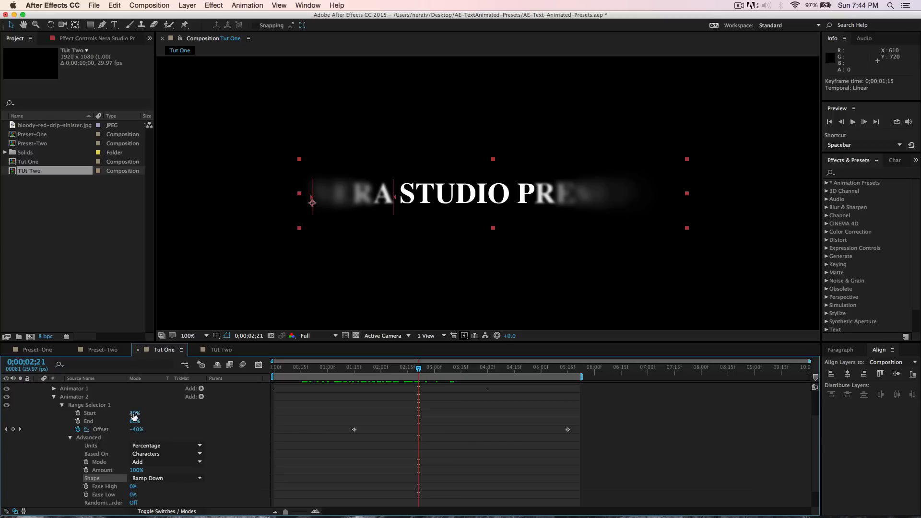
- Change Animator 2's range start value, then undo both changes
{"action": "mouse_move", "coordinate": [134, 413]}
{"action": "left_mouse_down"}
{"action": "mouse_move", "coordinate": [143, 415]}
{"action": "mouse_move", "coordinate": [133, 424]}
{"action": "left_mouse_up"}
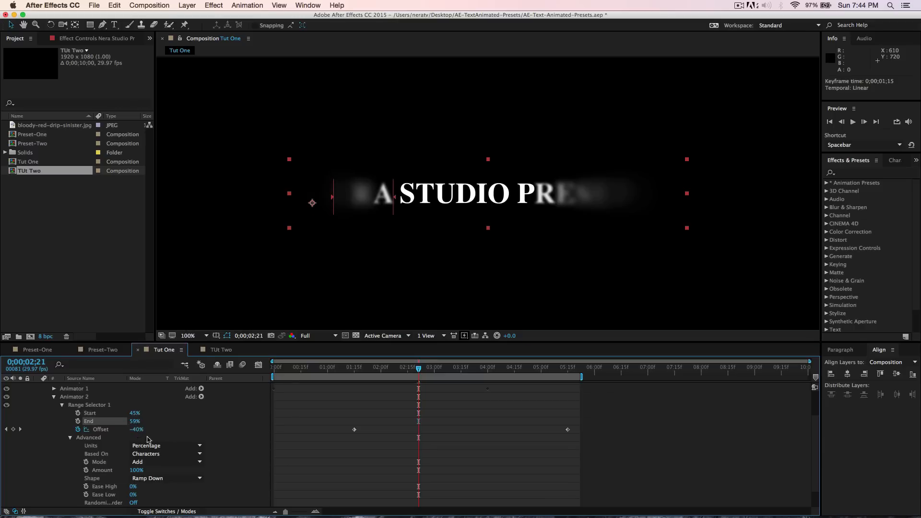
{"action": "key", "text": "super+z"}
{"action": "key", "text": "super+z"}
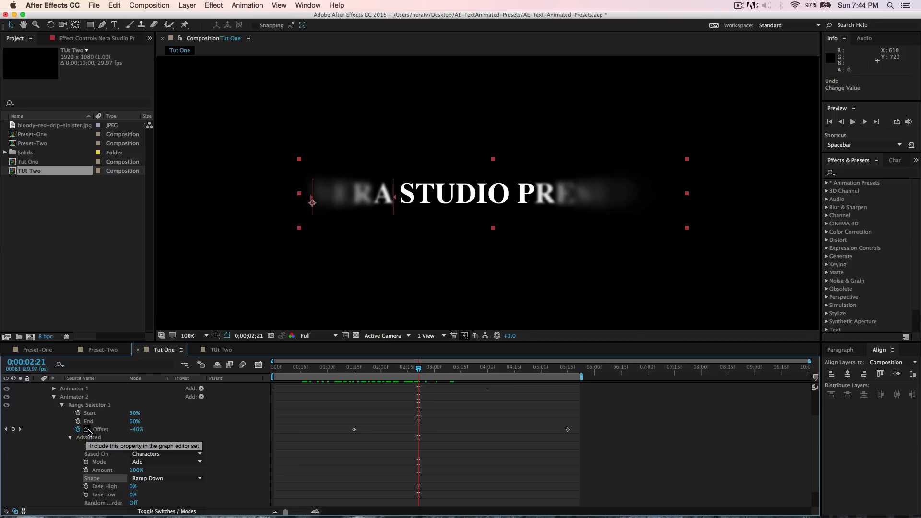
- Switch the timeline to the Graph Editor and include Animator 2's offset property in the graph view
{"action": "left_click", "coordinate": [54, 398]}
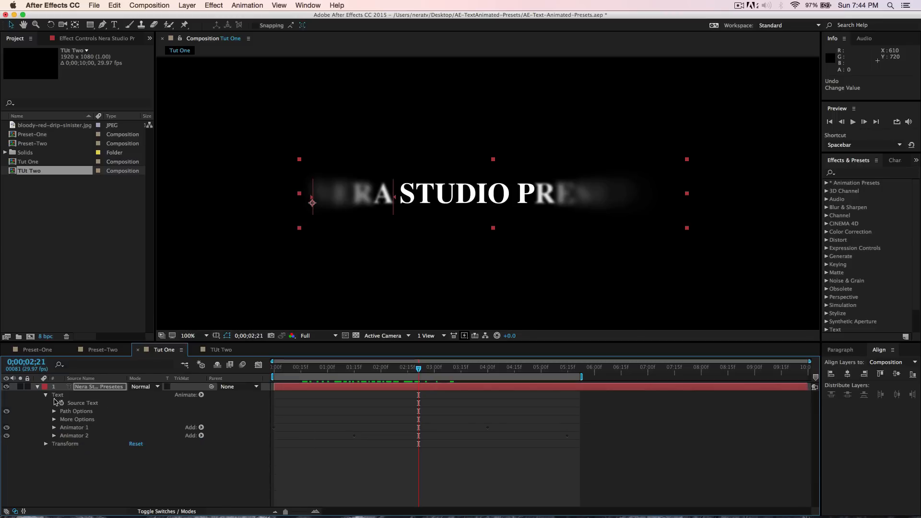
{"action": "left_click", "coordinate": [38, 387]}
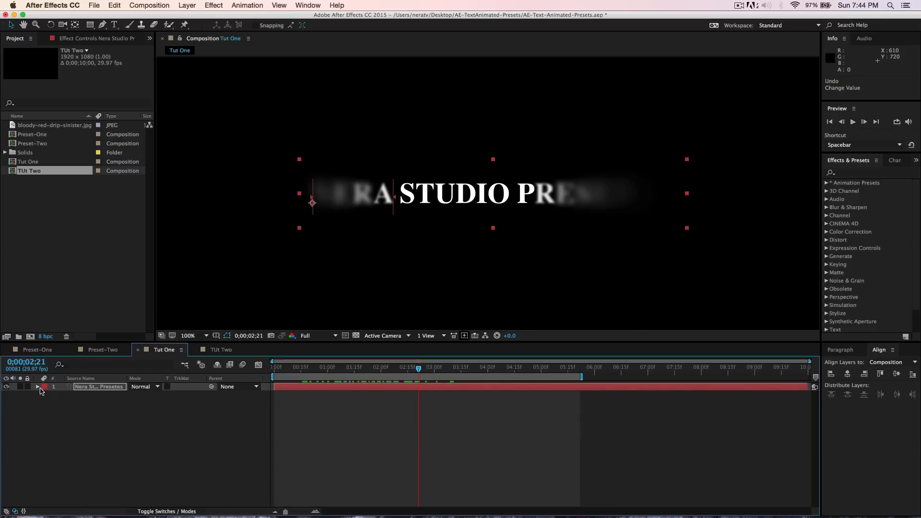
{"action": "left_click", "coordinate": [92, 391]}
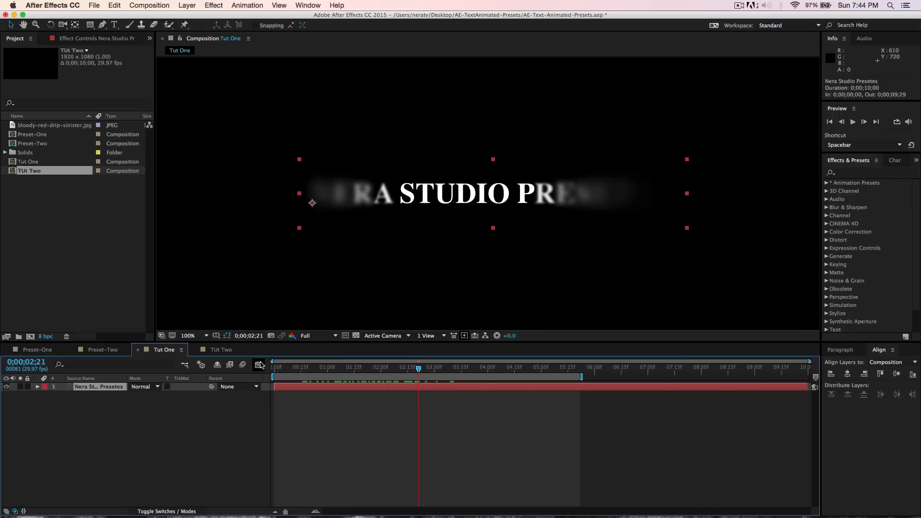
{"action": "left_click", "coordinate": [259, 364]}
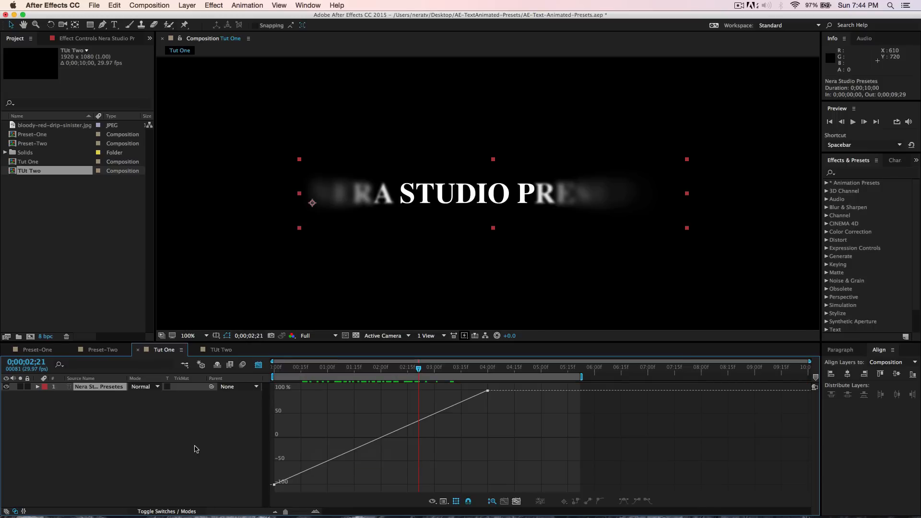
{"action": "left_click", "coordinate": [37, 387]}
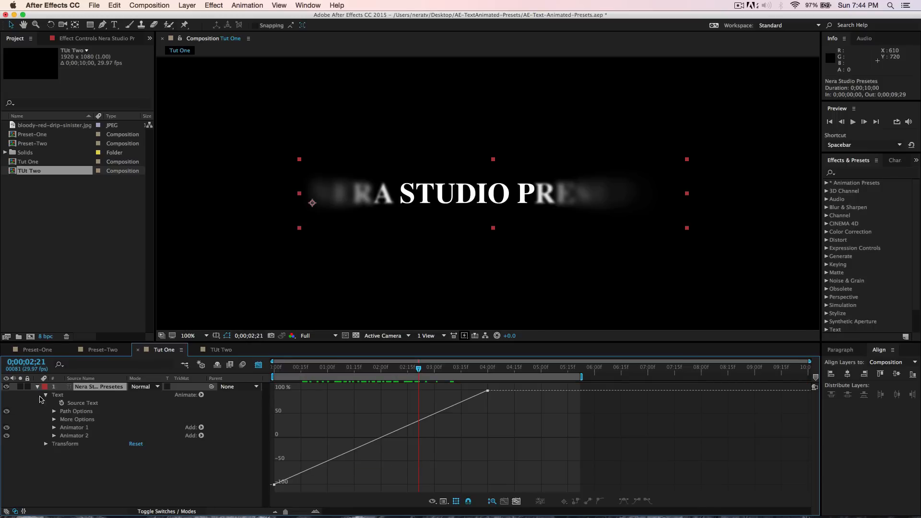
{"action": "left_click", "coordinate": [56, 435]}
{"action": "left_click", "coordinate": [55, 435]}
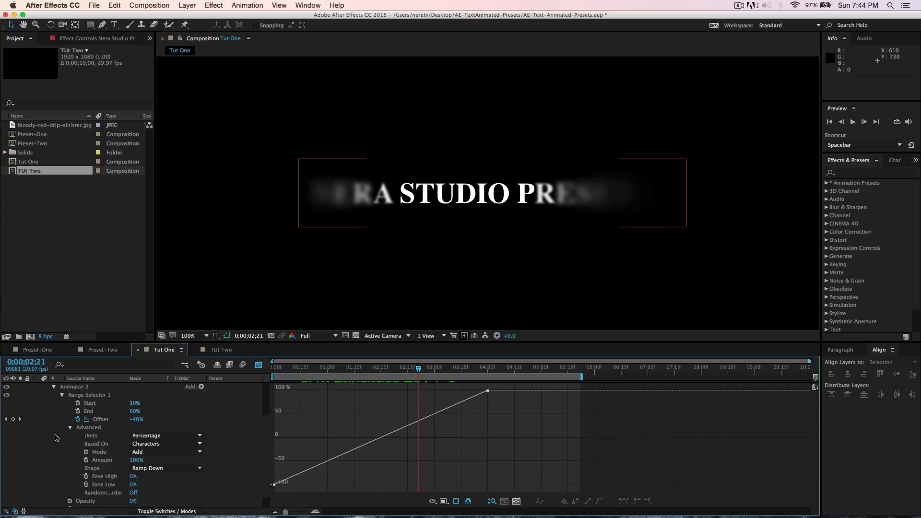
{"action": "left_click", "coordinate": [86, 420]}
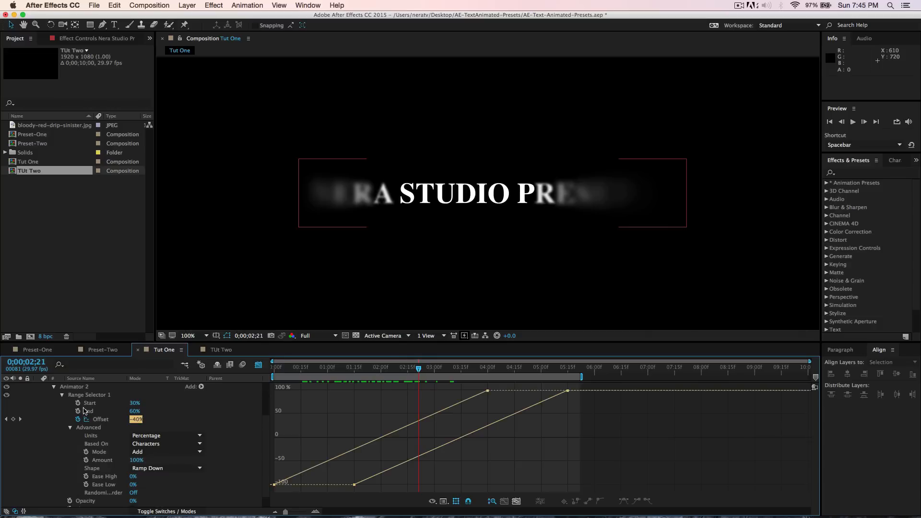
{"action": "scroll", "coordinate": [50, 405], "scroll_direction": "up", "scroll_amount": 3}
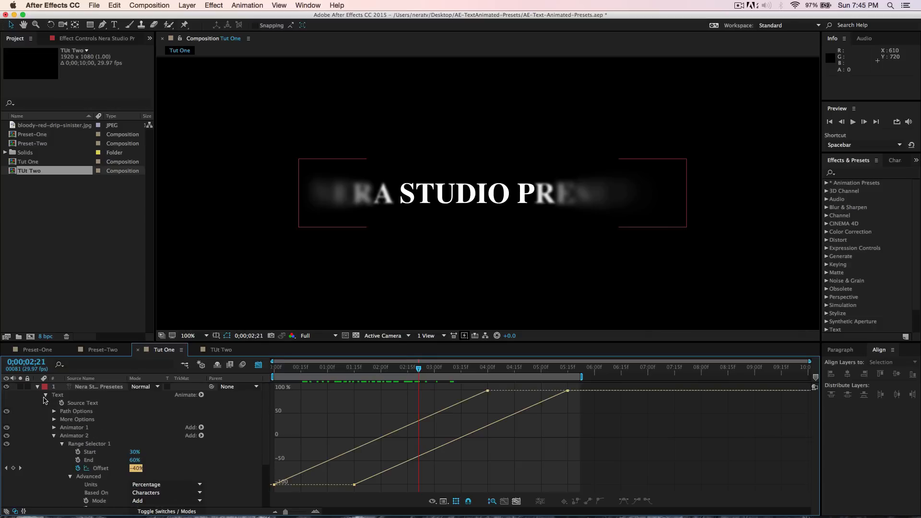
{"action": "left_click", "coordinate": [38, 387]}
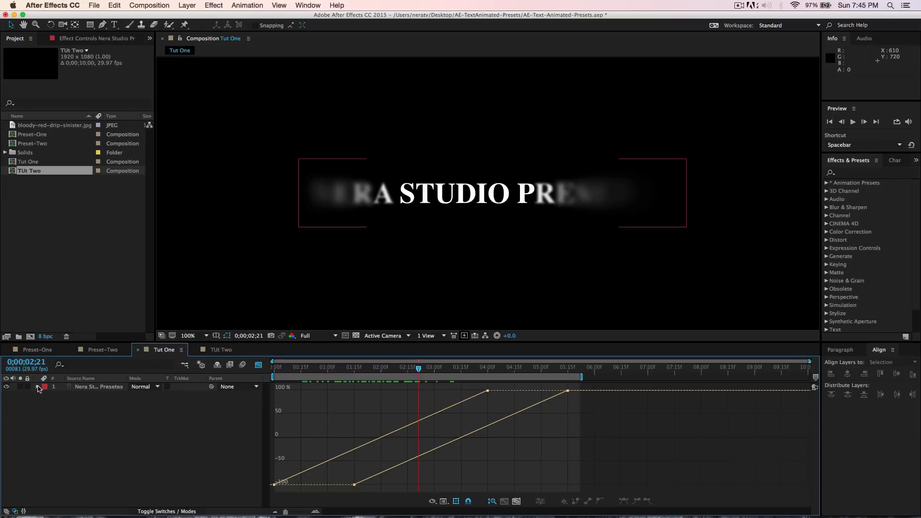
- Ease Animator 2's offset curve by pulling out the bezier handles on its start and end keyframes
{"action": "left_click", "coordinate": [568, 391]}
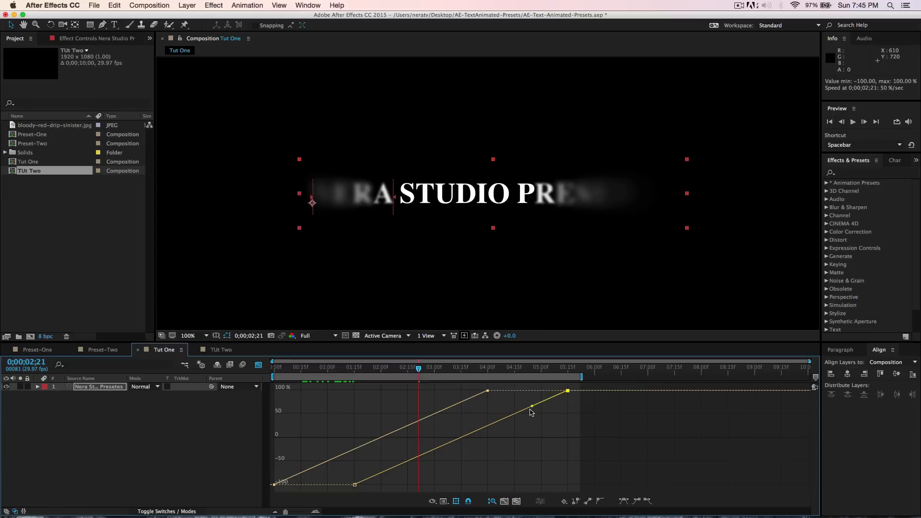
{"action": "left_click", "coordinate": [354, 485]}
{"action": "left_click_drag", "start_coordinate": [532, 407], "coordinate": [530, 403]}
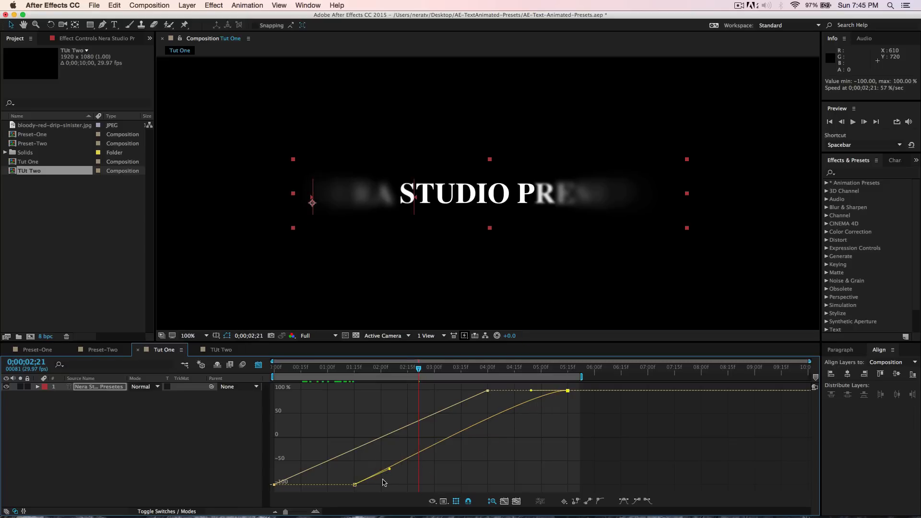
{"action": "left_click_drag", "start_coordinate": [388, 469], "coordinate": [388, 477]}
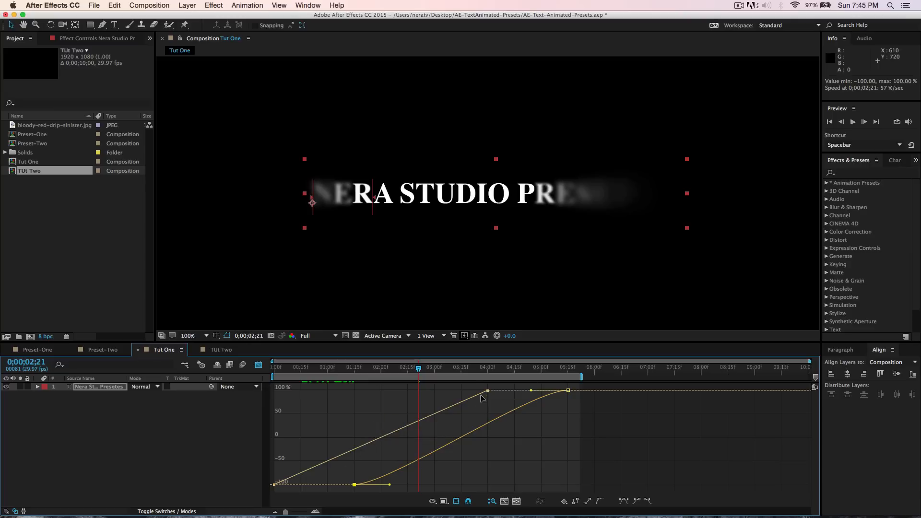
- Ease Animator 1's offset curve by adjusting the bezier handles on its start and end keyframes
{"action": "mouse_move", "coordinate": [486, 391]}
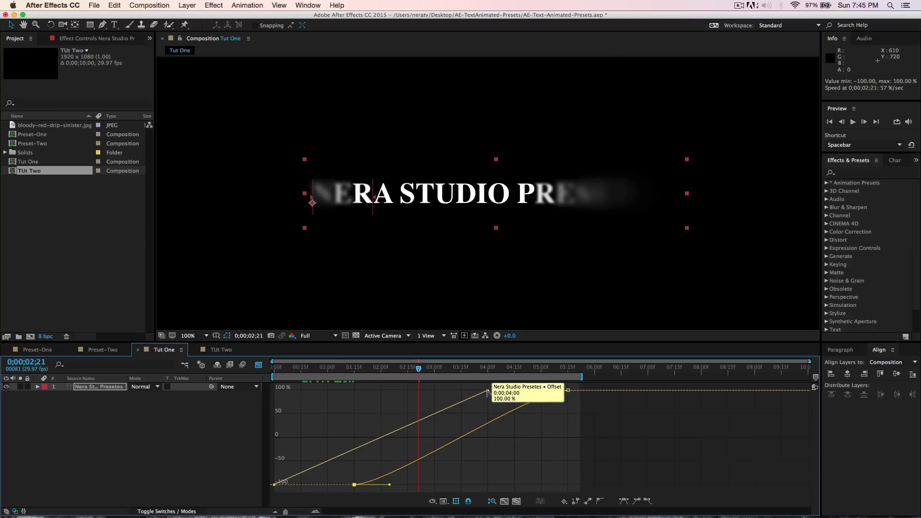
{"action": "left_click", "coordinate": [487, 391]}
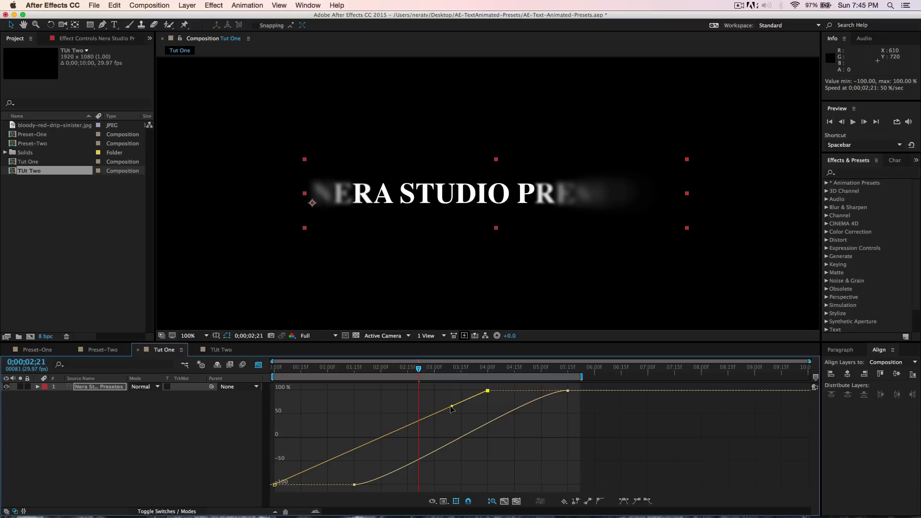
{"action": "left_click_drag", "start_coordinate": [451, 407], "coordinate": [451, 391]}
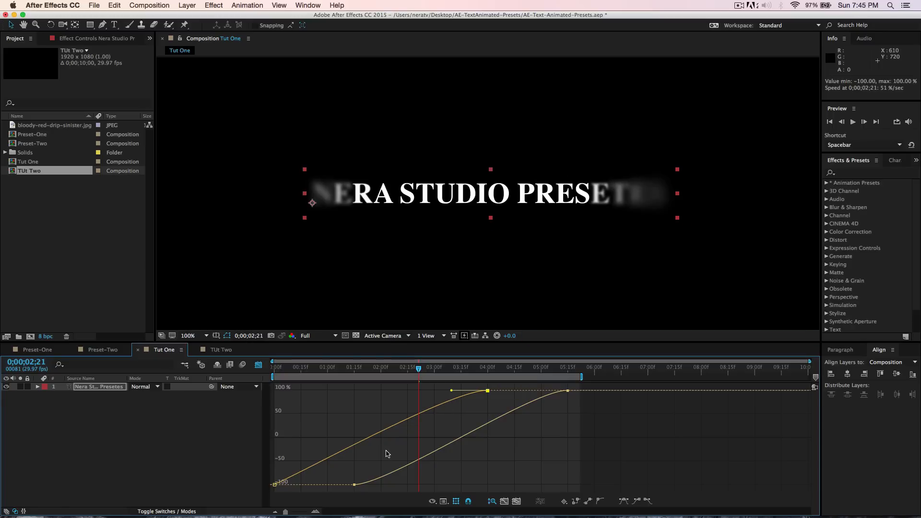
{"action": "mouse_move", "coordinate": [275, 486]}
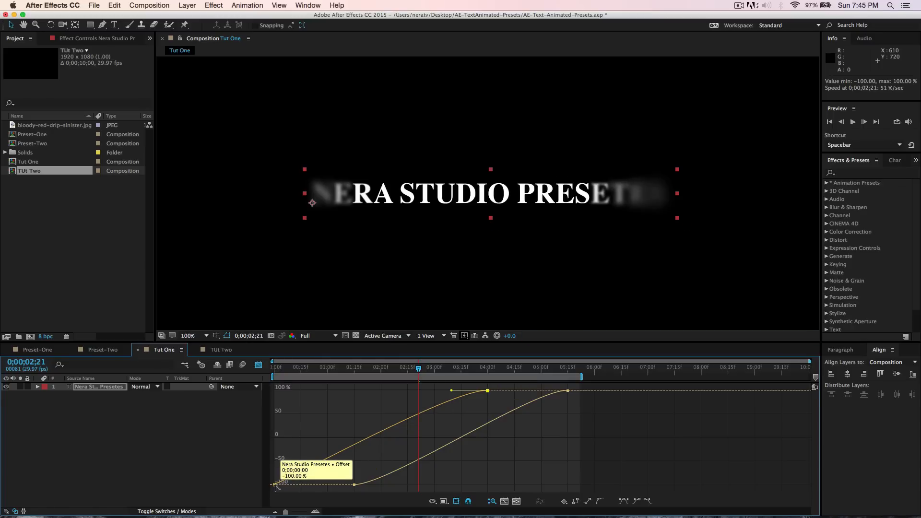
{"action": "left_click", "coordinate": [275, 485]}
{"action": "left_click_drag", "start_coordinate": [303, 477], "coordinate": [310, 470]}
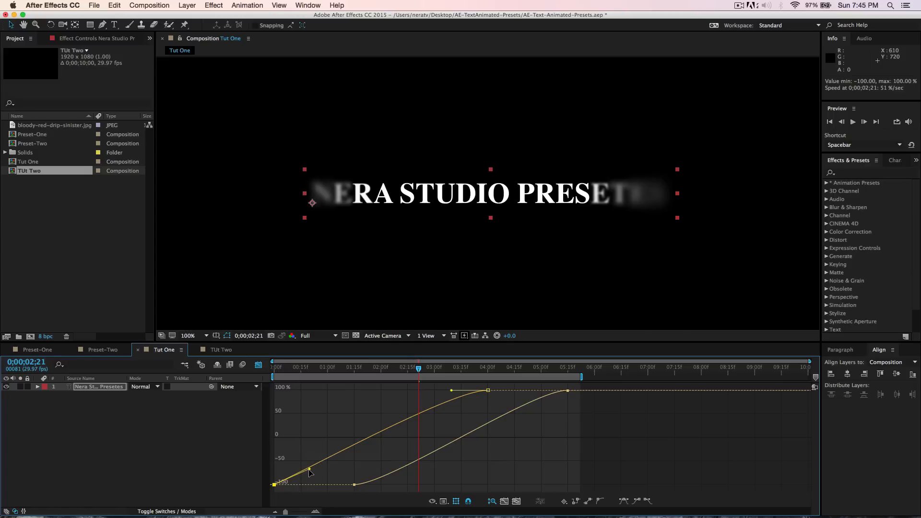
{"action": "left_click_drag", "start_coordinate": [309, 470], "coordinate": [309, 485]}
- Fine-tune the bezier handle lengths on both offset curves and play a preview of the animation
{"action": "mouse_move", "coordinate": [421, 373]}
{"action": "left_mouse_down"}
{"action": "mouse_move", "coordinate": [404, 374]}
{"action": "mouse_move", "coordinate": [436, 381]}
{"action": "mouse_move", "coordinate": [424, 383]}
{"action": "left_mouse_up"}
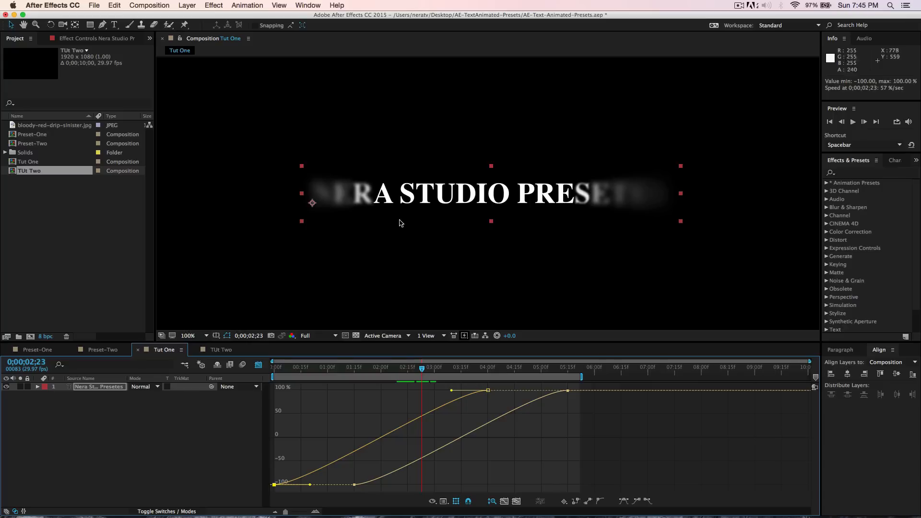
{"action": "left_click_drag", "start_coordinate": [450, 391], "coordinate": [464, 392]}
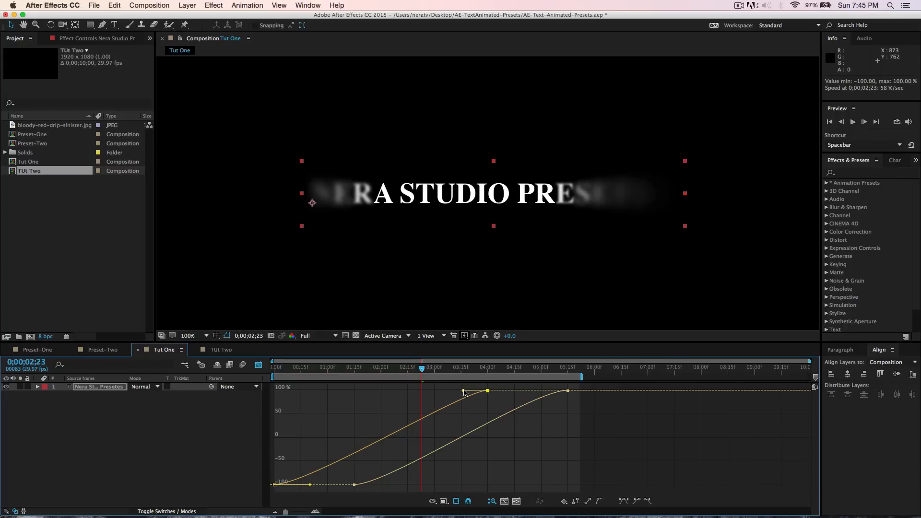
{"action": "left_click_drag", "start_coordinate": [309, 485], "coordinate": [306, 486]}
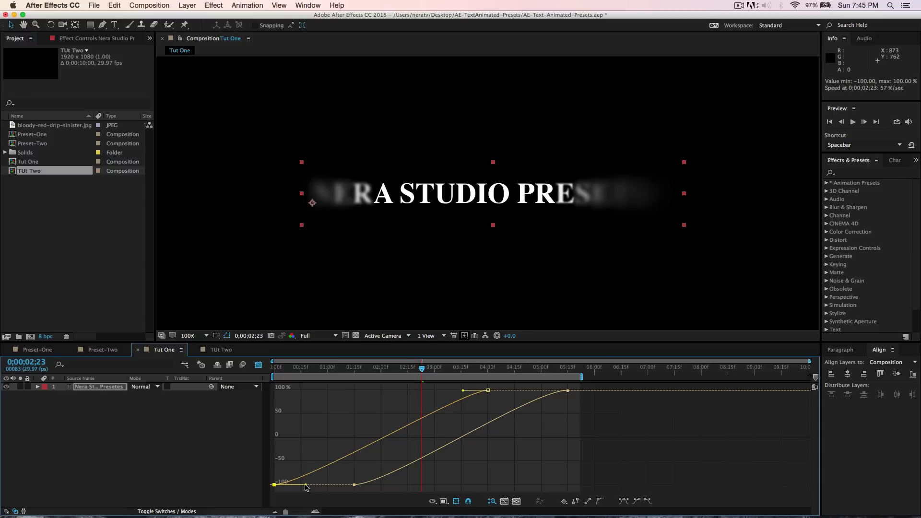
{"action": "left_click", "coordinate": [355, 485]}
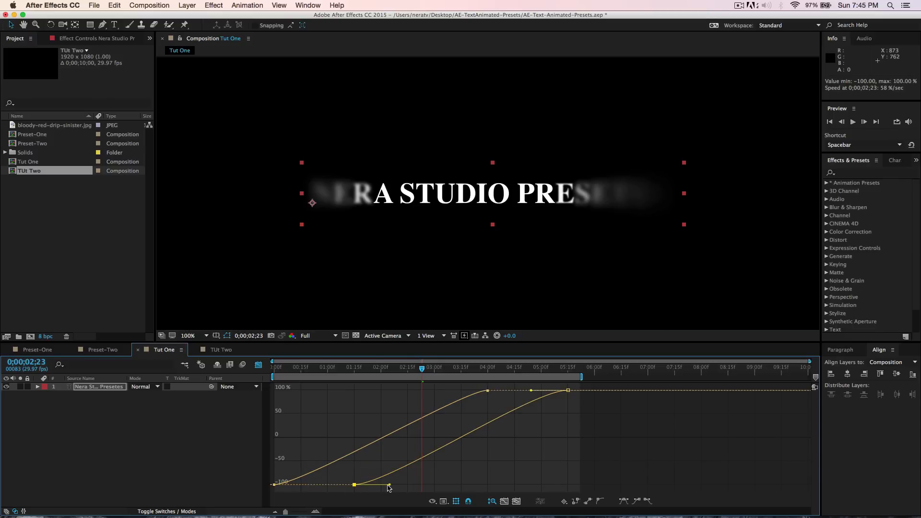
{"action": "left_click_drag", "start_coordinate": [388, 485], "coordinate": [378, 486]}
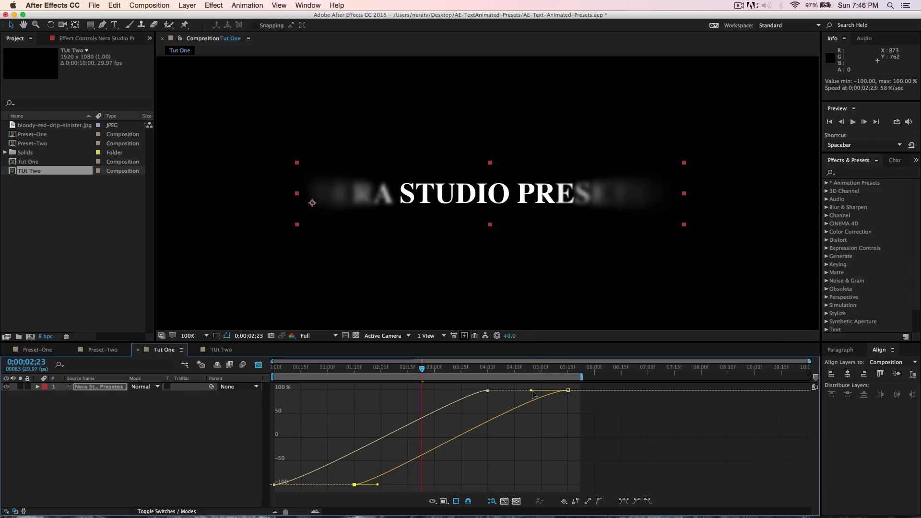
{"action": "left_click_drag", "start_coordinate": [531, 390], "coordinate": [507, 392]}
{"action": "left_click_drag", "start_coordinate": [376, 485], "coordinate": [384, 486]}
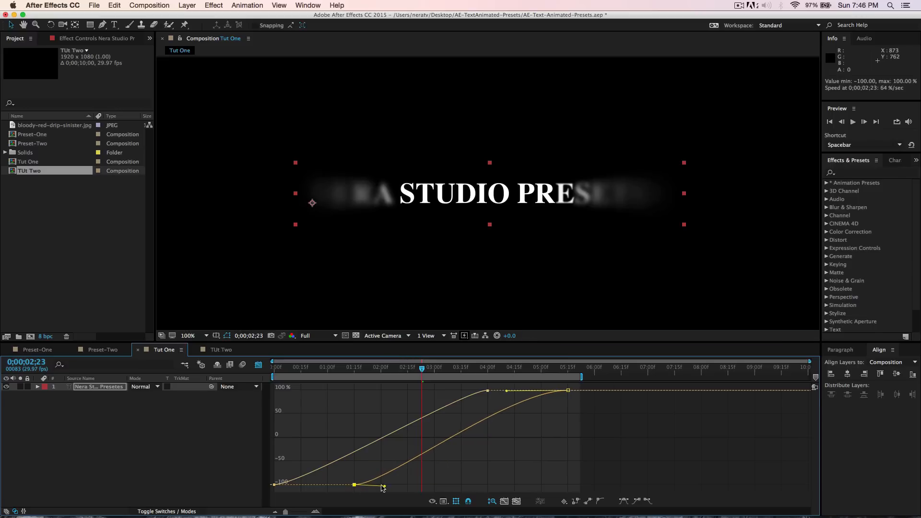
{"action": "left_click", "coordinate": [487, 391]}
{"action": "mouse_move", "coordinate": [460, 391]}
{"action": "left_mouse_down"}
{"action": "mouse_move", "coordinate": [448, 391]}
{"action": "mouse_move", "coordinate": [458, 391]}
{"action": "left_mouse_up"}
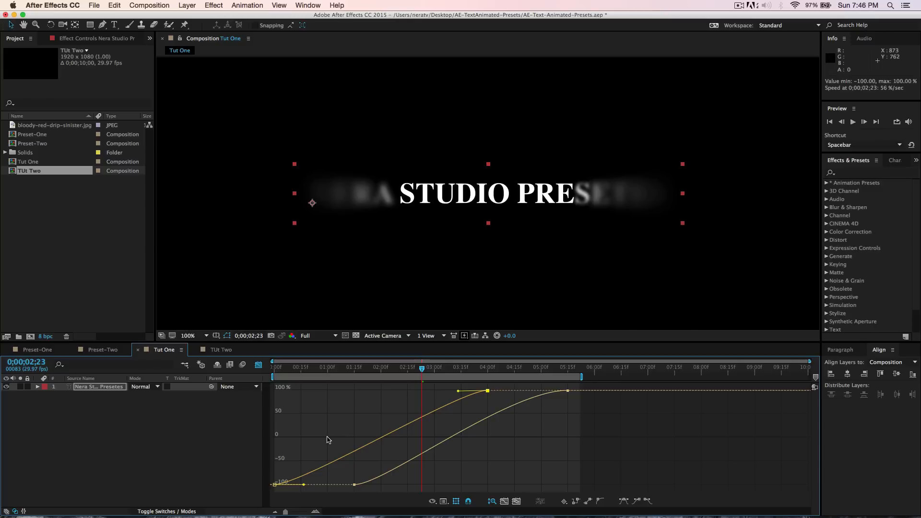
{"action": "key", "text": "space"}
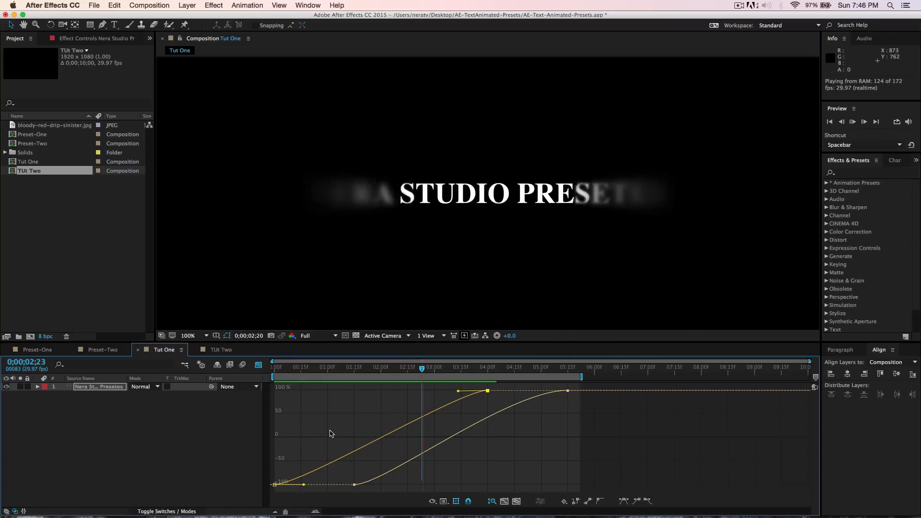
{"action": "key", "text": "space"}
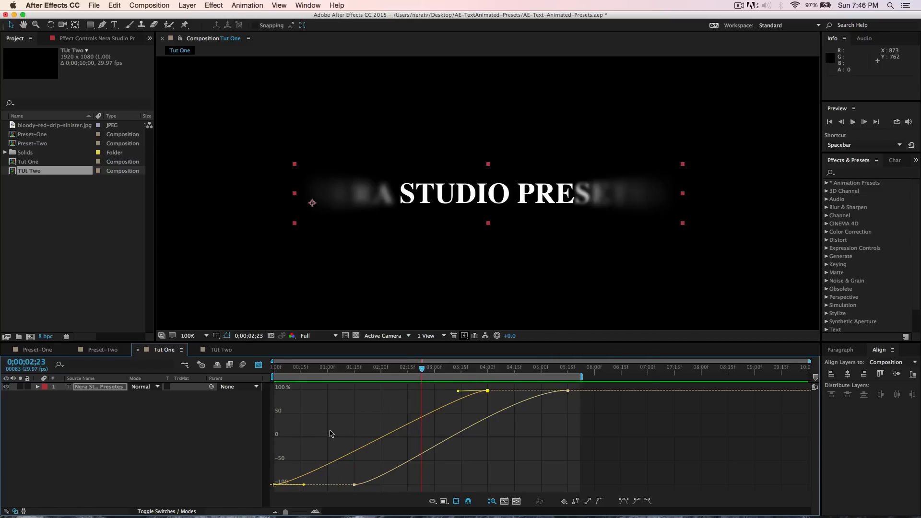
- Set Animator 2's range to start 42% and end 75%, and Animator 1's to start 42% and end 72%
{"action": "left_click", "coordinate": [37, 387]}
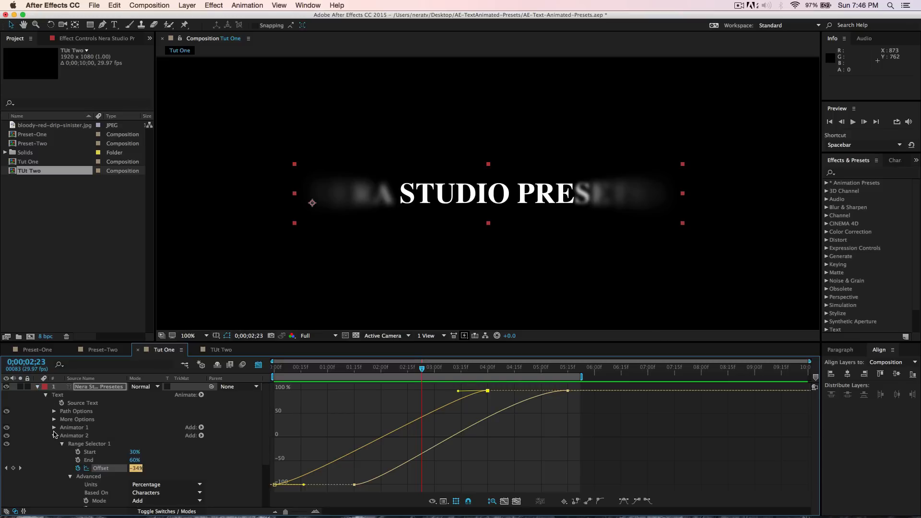
{"action": "left_click_drag", "start_coordinate": [133, 452], "coordinate": [145, 461]}
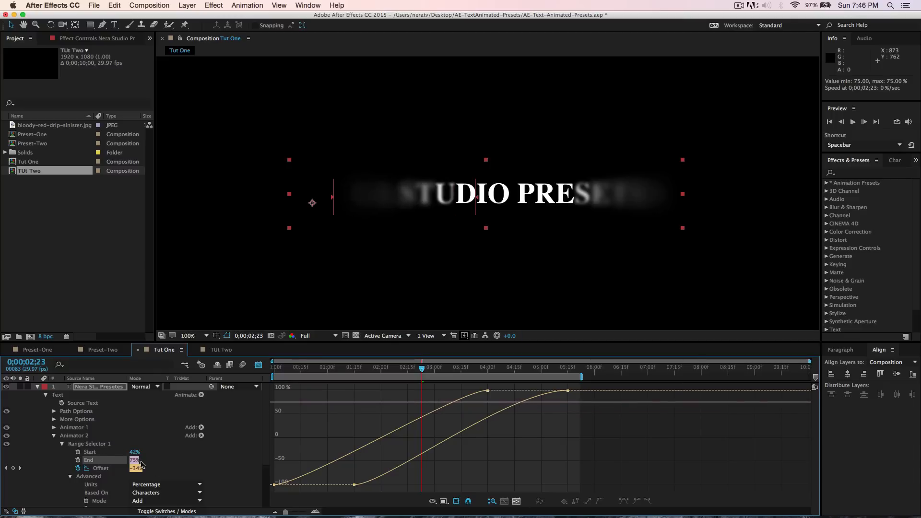
{"action": "left_click", "coordinate": [54, 427]}
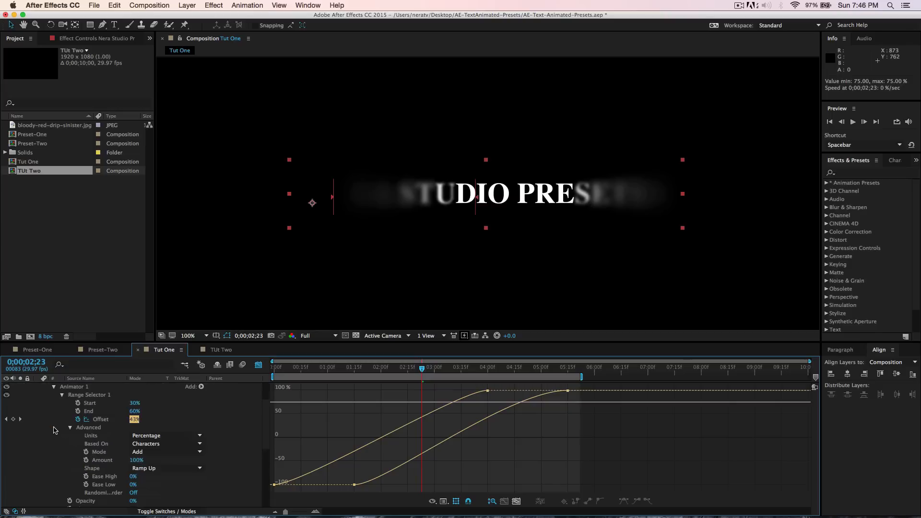
{"action": "left_click_drag", "start_coordinate": [135, 403], "coordinate": [138, 411]}
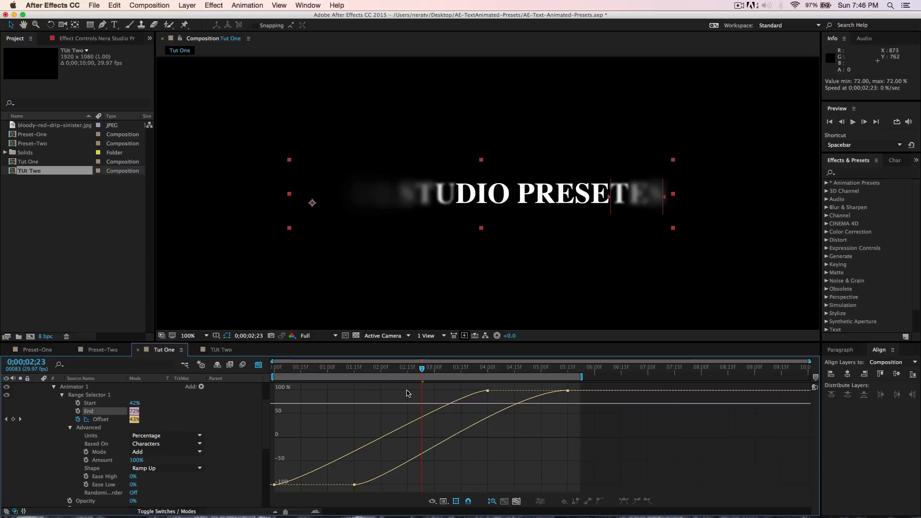
- Return to the start of the timeline, close the graph editor, and play a preview of the text animation
{"action": "left_click_drag", "start_coordinate": [422, 369], "coordinate": [276, 381]}
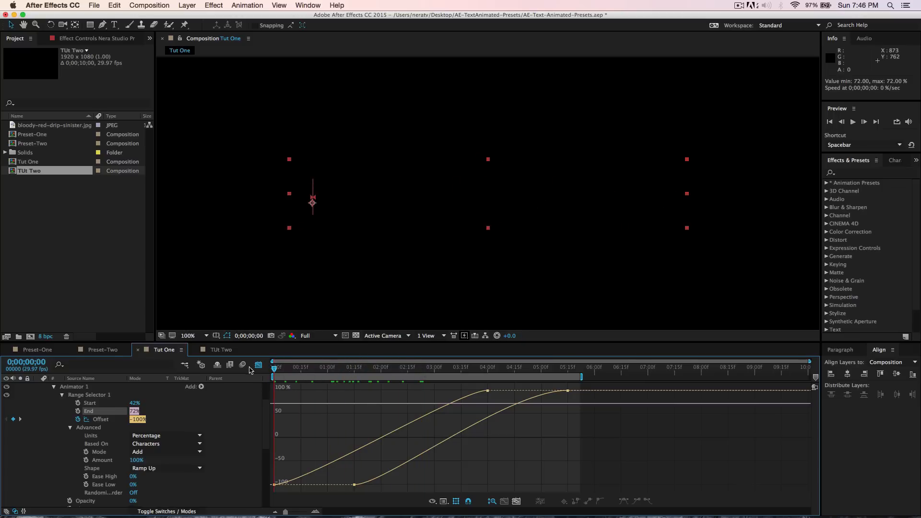
{"action": "left_click", "coordinate": [258, 366]}
{"action": "key", "text": "space"}
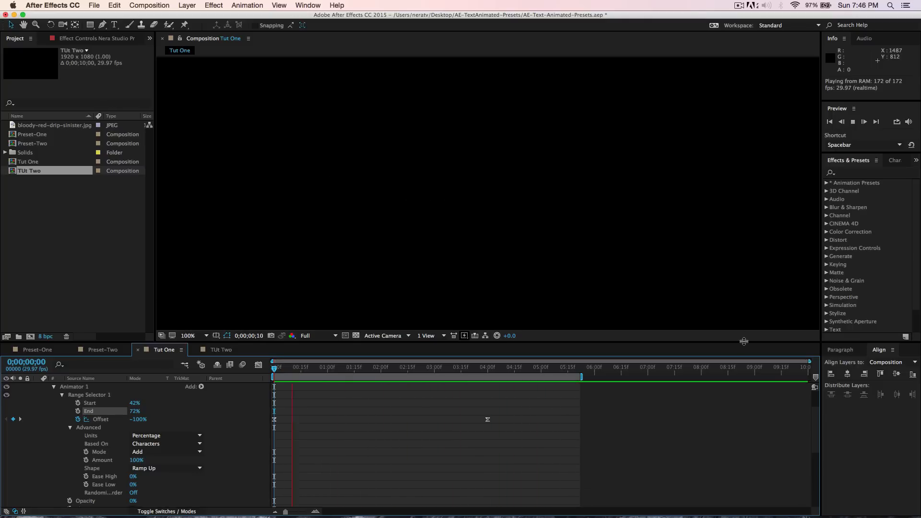
{"action": "key", "text": "space"}
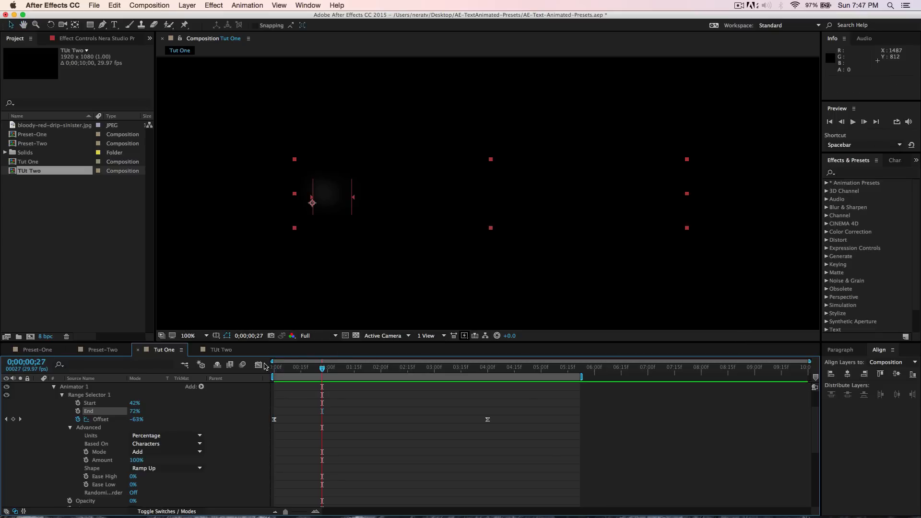
- Preview the Preset-One composition's animation and glance at Preset-Two before returning to Tut One
{"action": "left_click", "coordinate": [42, 350]}
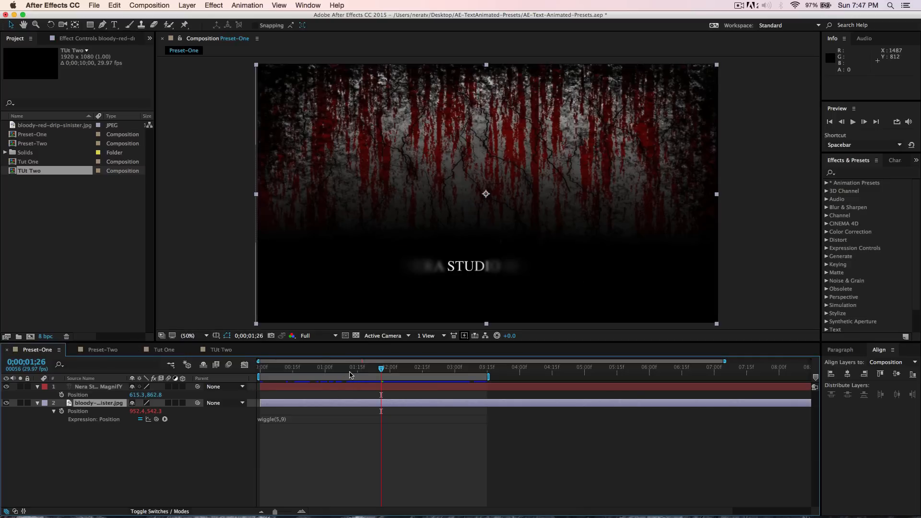
{"action": "key", "text": "space"}
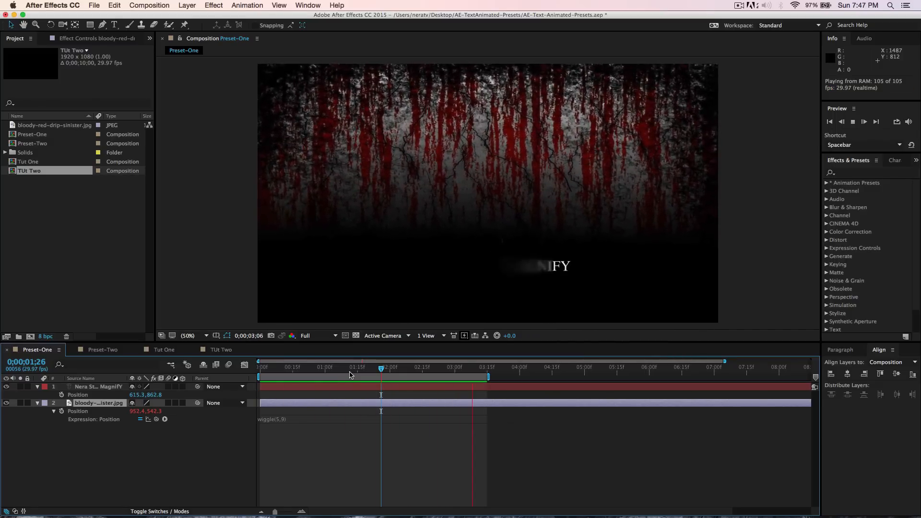
{"action": "key", "text": "space"}
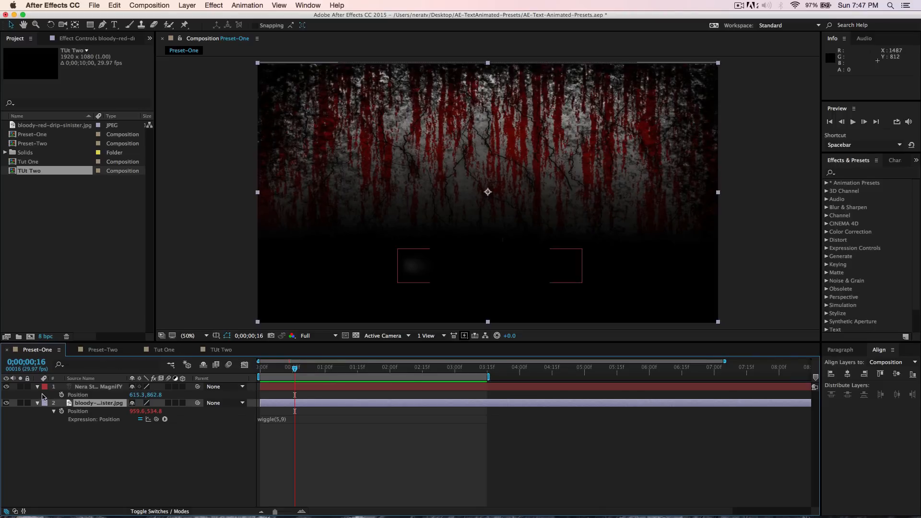
{"action": "left_click", "coordinate": [102, 352]}
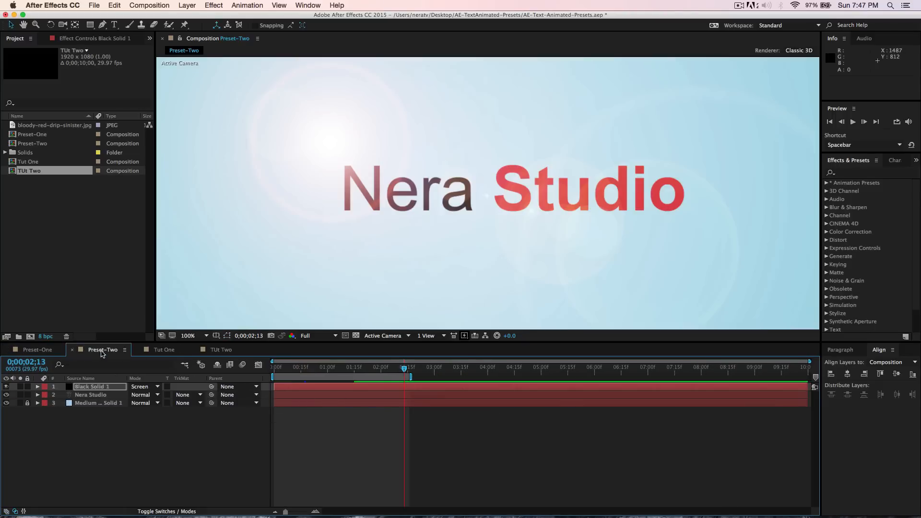
{"action": "left_click", "coordinate": [169, 352]}
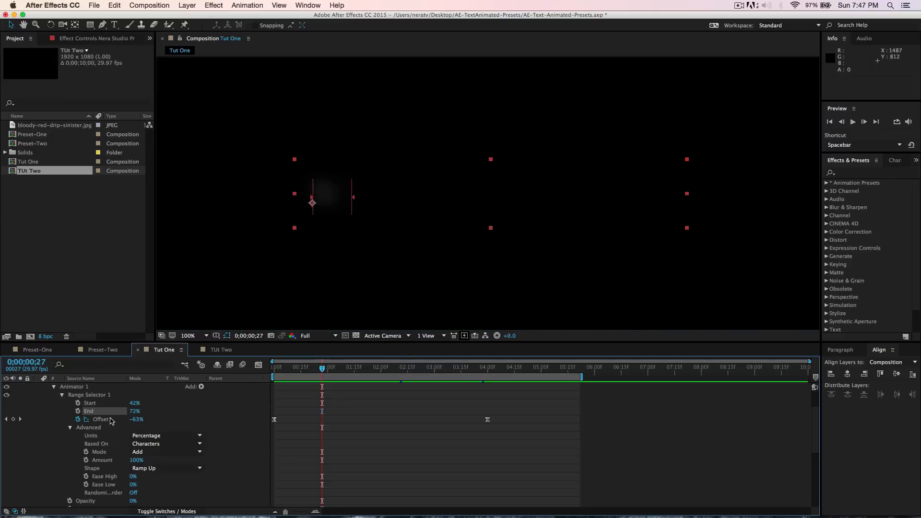
- Collapse the text layer's properties so only the Text group with Animator 1 and Animator 2 is shown
{"action": "left_click", "coordinate": [53, 388]}
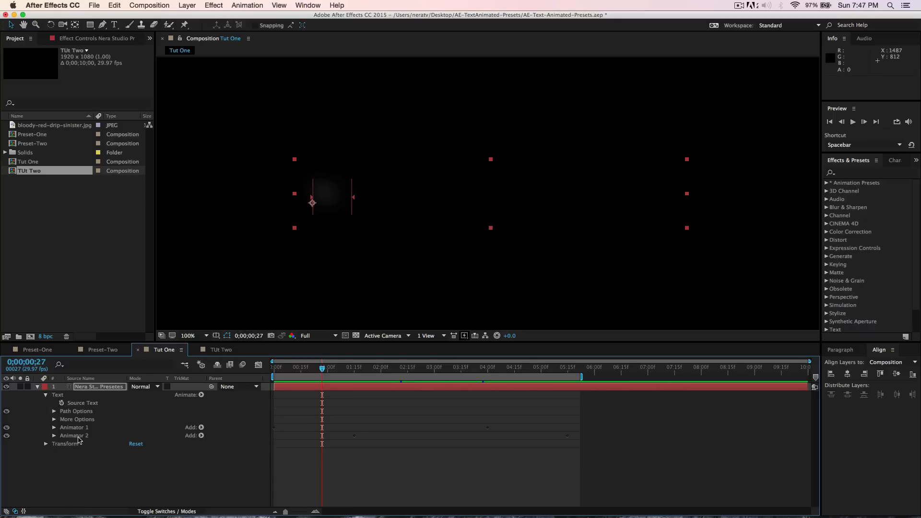
{"action": "left_click", "coordinate": [60, 396]}
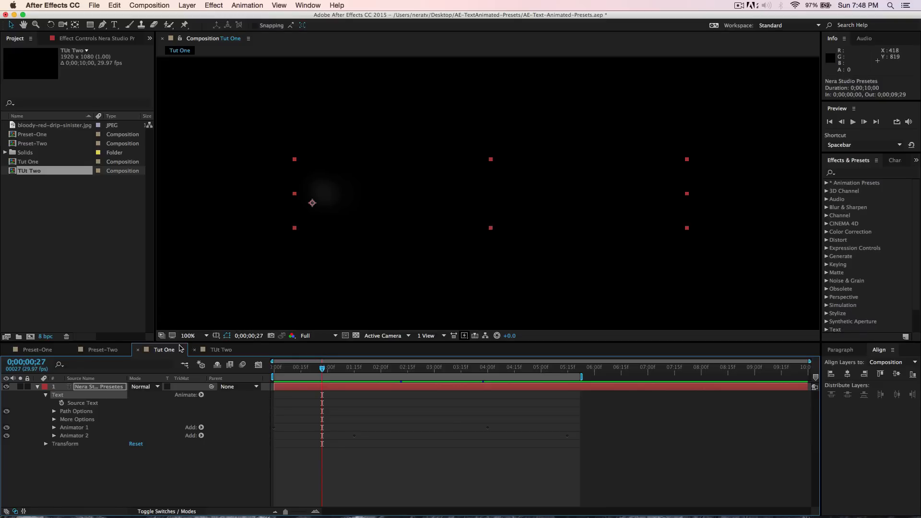
{"action": "left_click", "coordinate": [114, 387]}
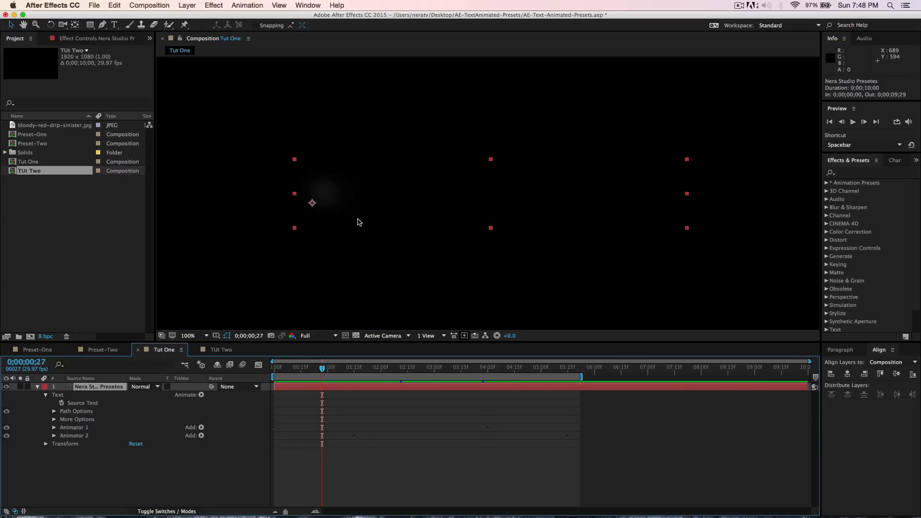
{"action": "left_click", "coordinate": [58, 394]}
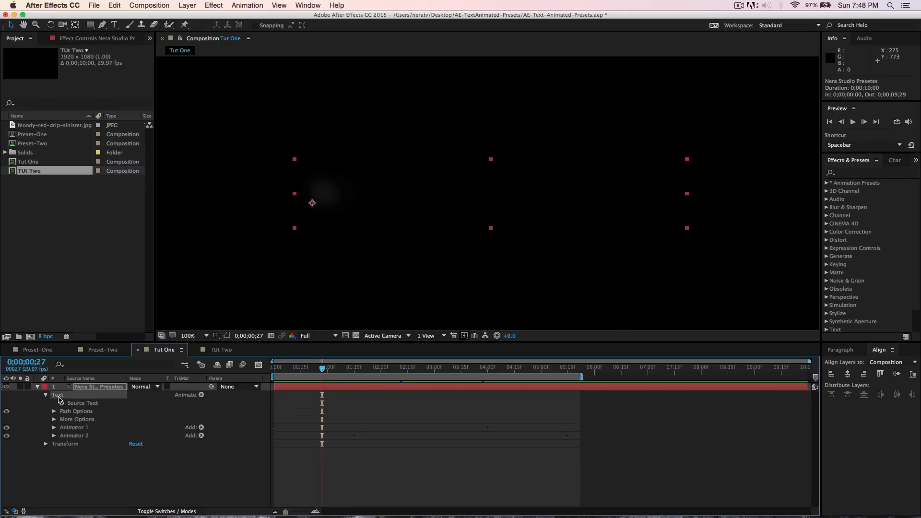
{"action": "left_click", "coordinate": [248, 5]}
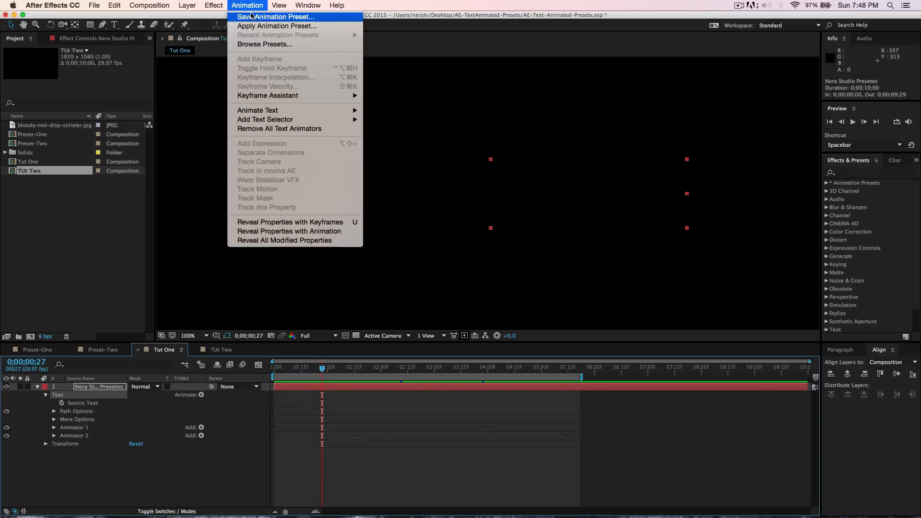
{"action": "left_click", "coordinate": [115, 474]}
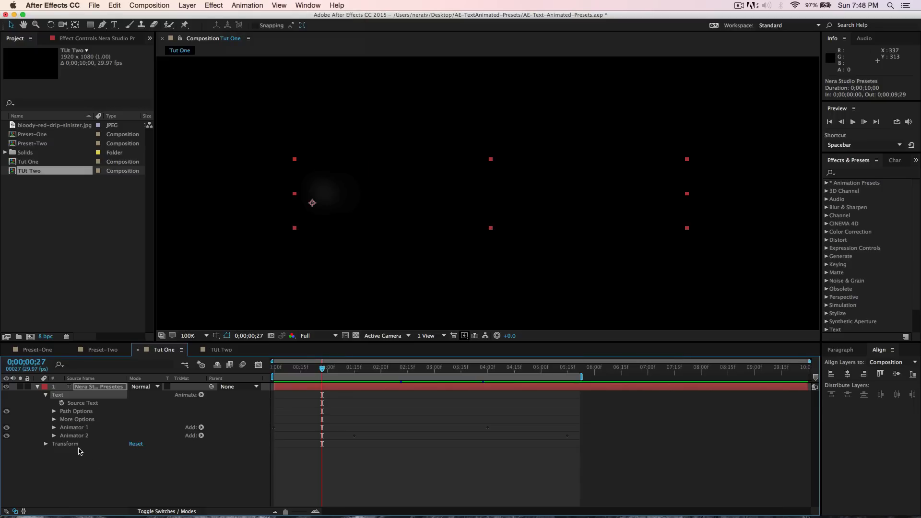
- Select both animators and try saving them as an animation preset in the Text > Nera-Studio > In-> folder, cancelling the dialog
{"action": "left_click", "coordinate": [80, 428]}
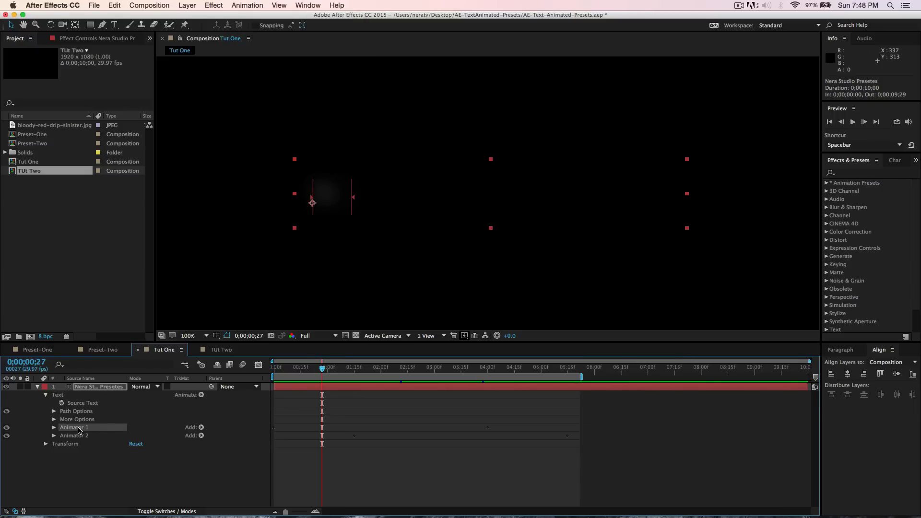
{"action": "left_click", "coordinate": [79, 436], "text": "shift"}
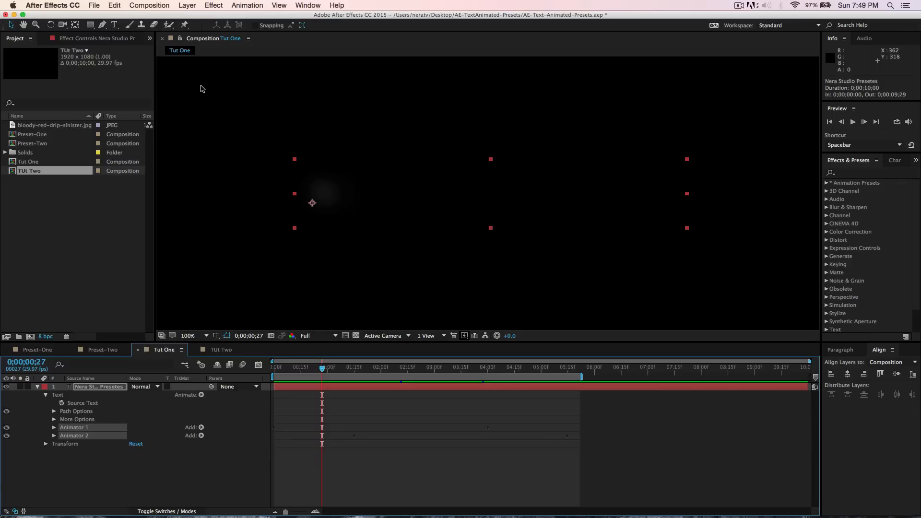
{"action": "left_click", "coordinate": [246, 6]}
{"action": "left_click", "coordinate": [251, 17]}
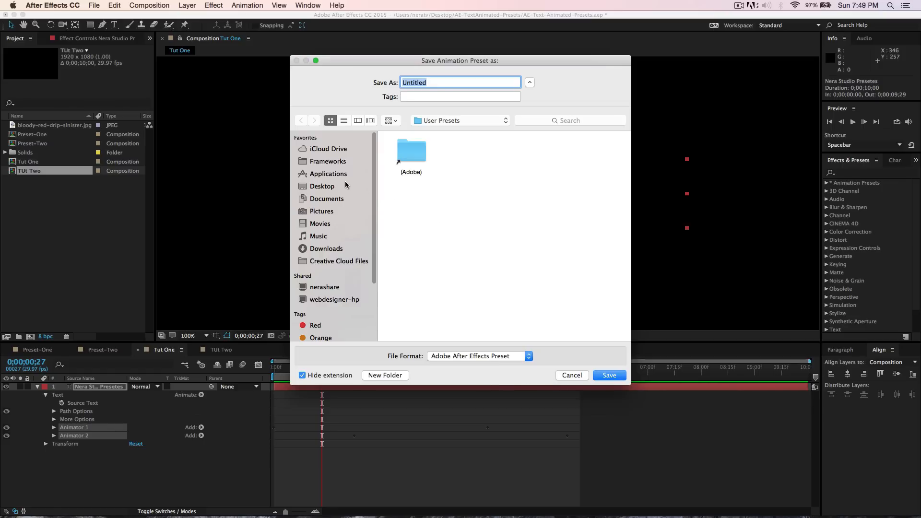
{"action": "left_click", "coordinate": [331, 177]}
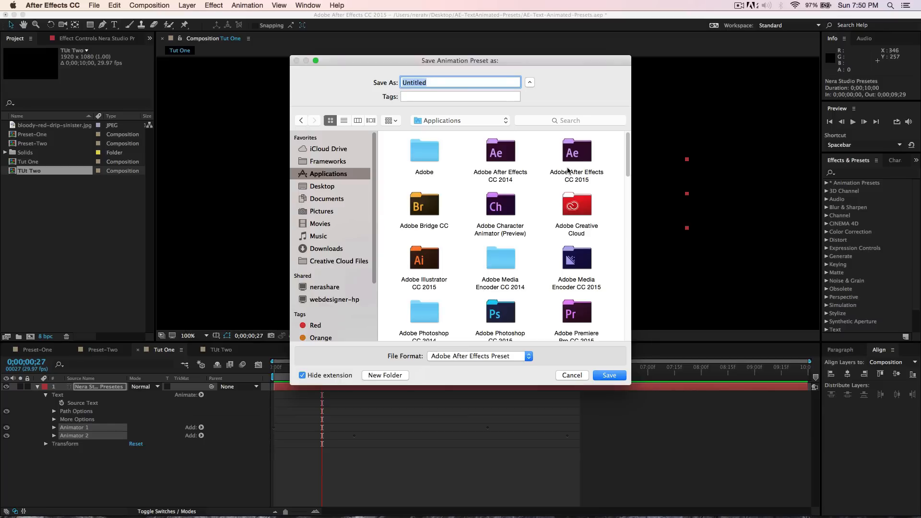
{"action": "double_click", "coordinate": [579, 158]}
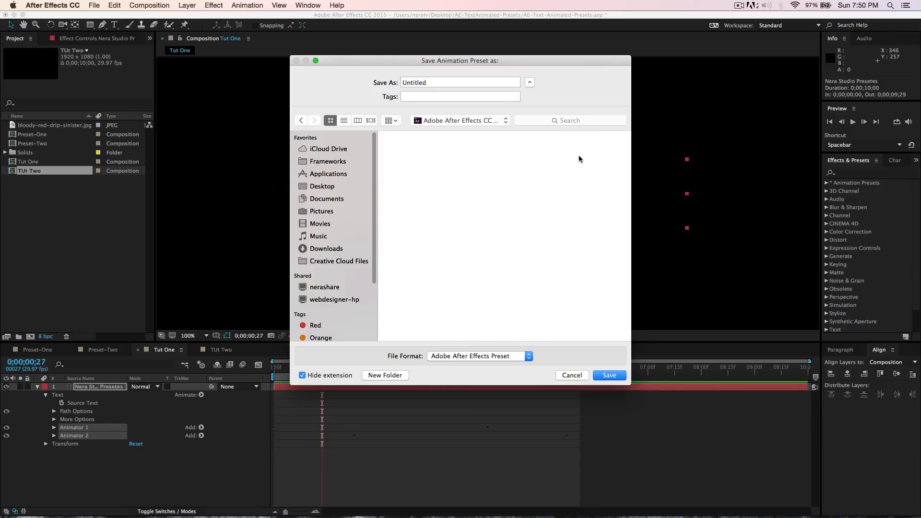
{"action": "double_click", "coordinate": [502, 206]}
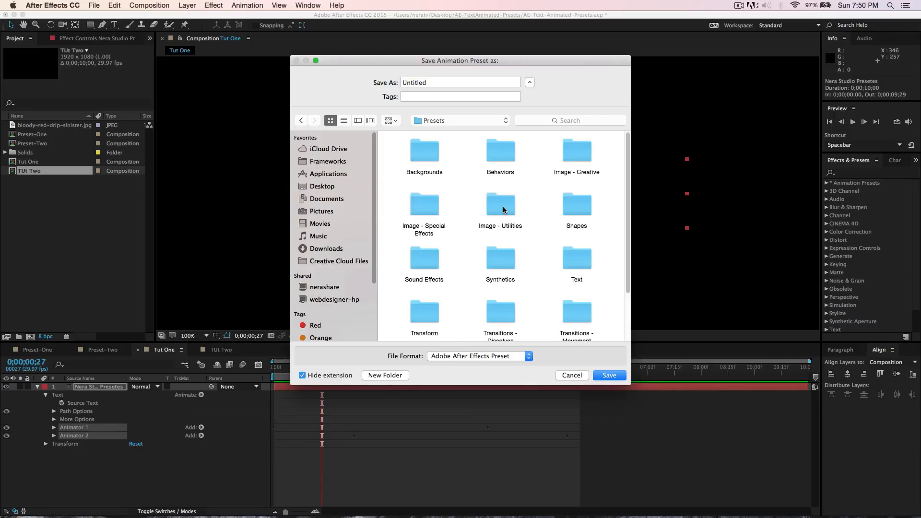
{"action": "double_click", "coordinate": [579, 267]}
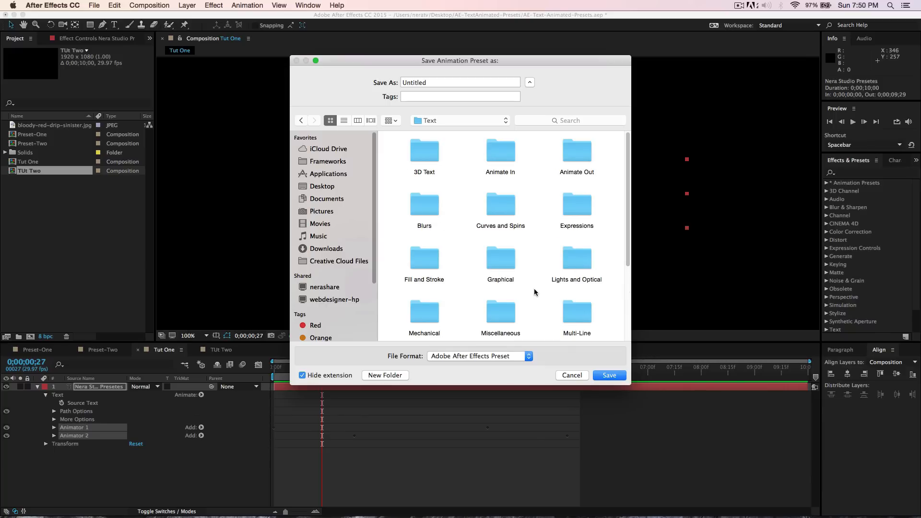
{"action": "scroll", "coordinate": [534, 290], "scroll_direction": "down", "scroll_amount": 5}
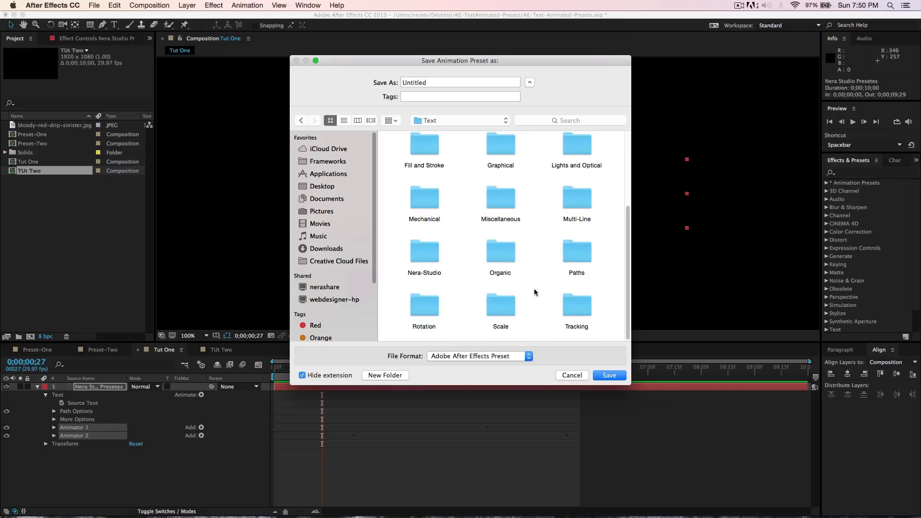
{"action": "double_click", "coordinate": [428, 259]}
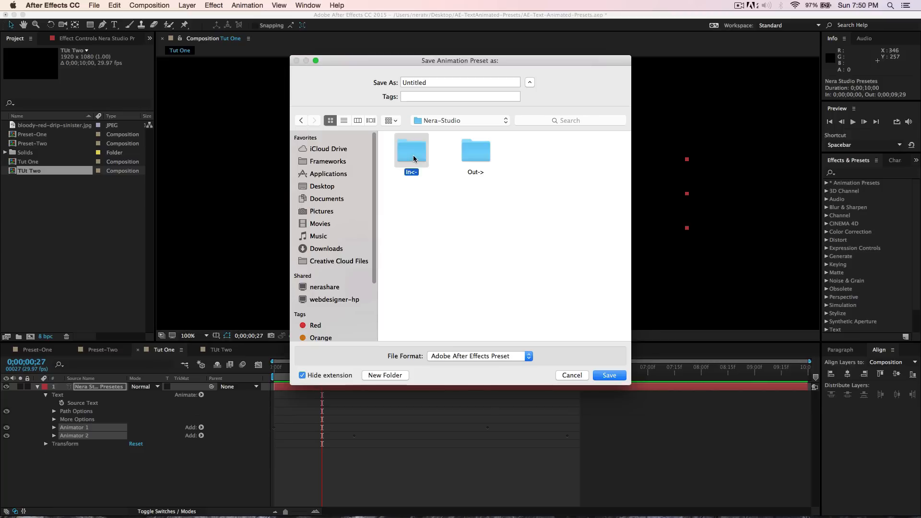
{"action": "double_click", "coordinate": [413, 155]}
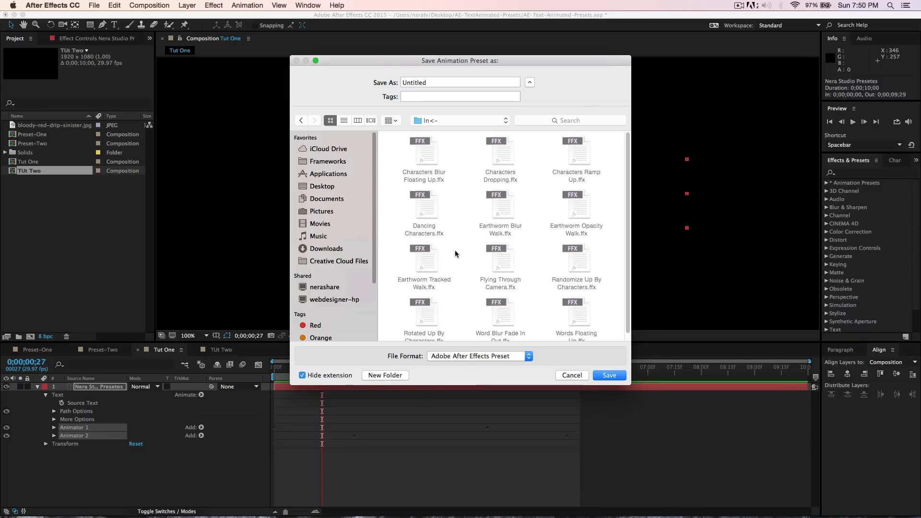
{"action": "left_click", "coordinate": [571, 375]}
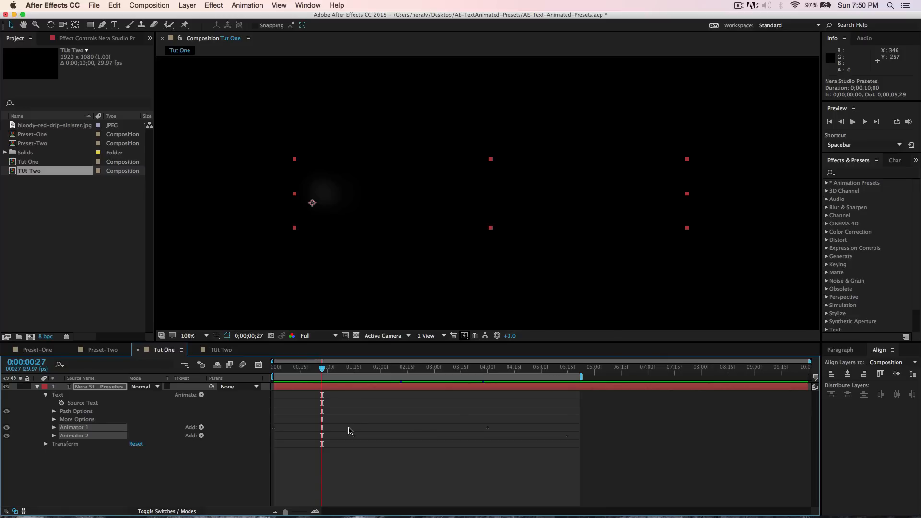
- Switch to the TUt Two composition and create a new text layer reading Nera Studio
{"action": "left_click", "coordinate": [221, 351]}
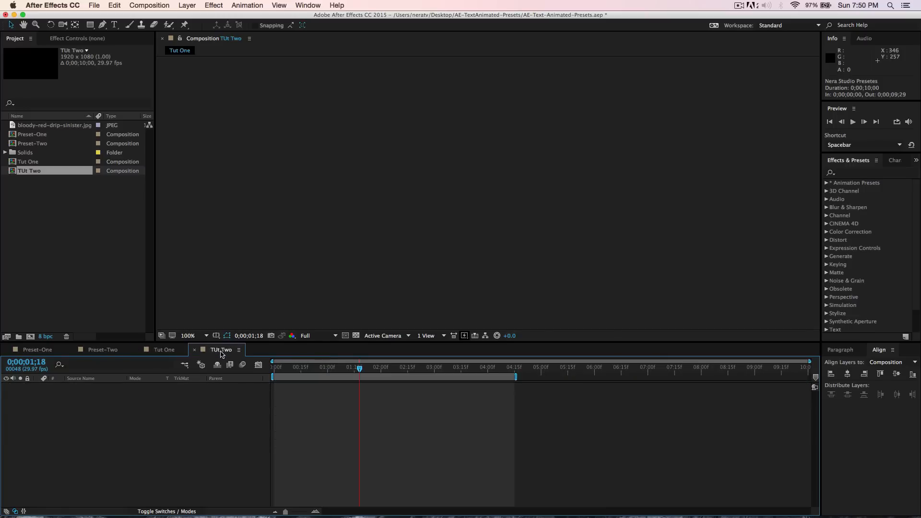
{"action": "right_click", "coordinate": [189, 411]}
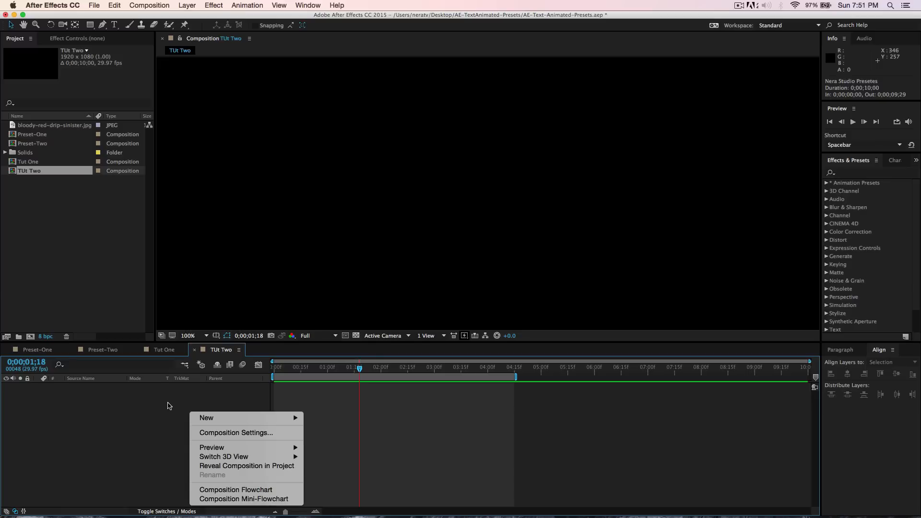
{"action": "mouse_move", "coordinate": [213, 418]}
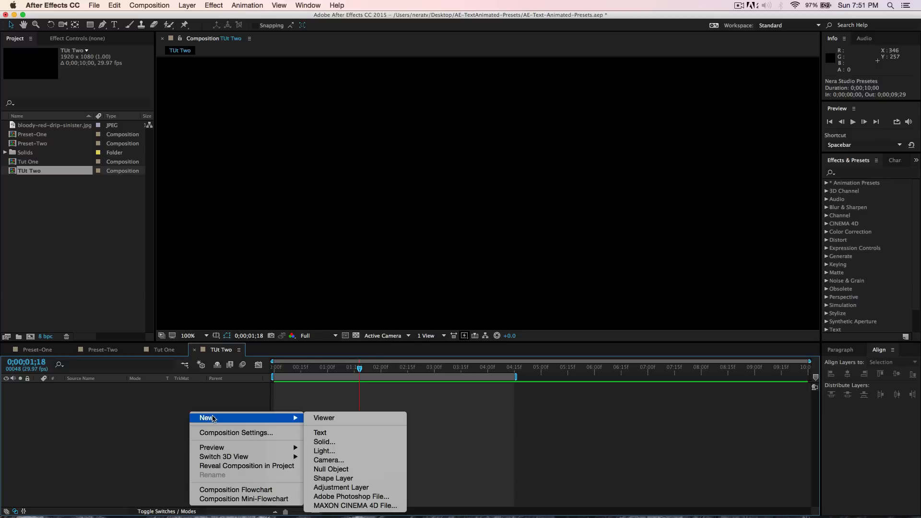
{"action": "left_click", "coordinate": [347, 434]}
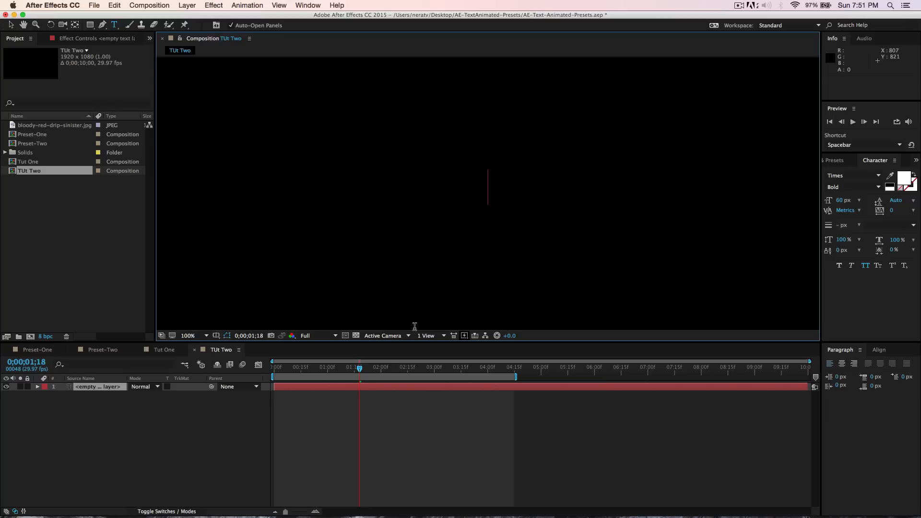
{"action": "type", "text": "N"}
{"action": "left_click", "coordinate": [11, 26]}
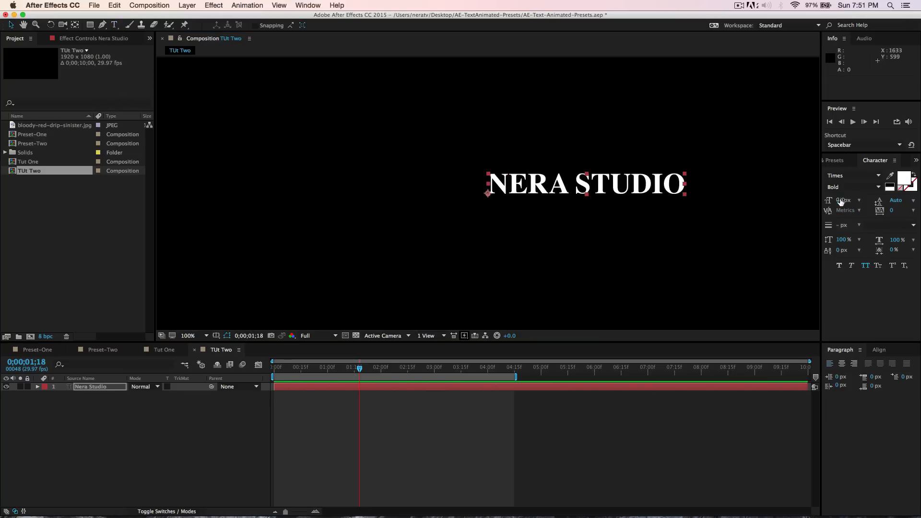
- Set the text's font size to 100 px and bring up the Align panel
{"action": "left_click", "coordinate": [840, 202]}
{"action": "type", "text": "100"}
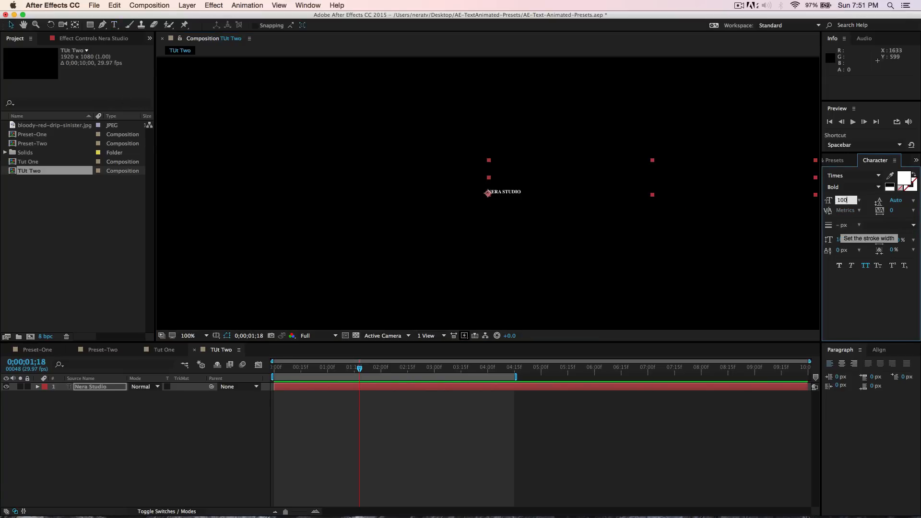
{"action": "key", "text": "Return"}
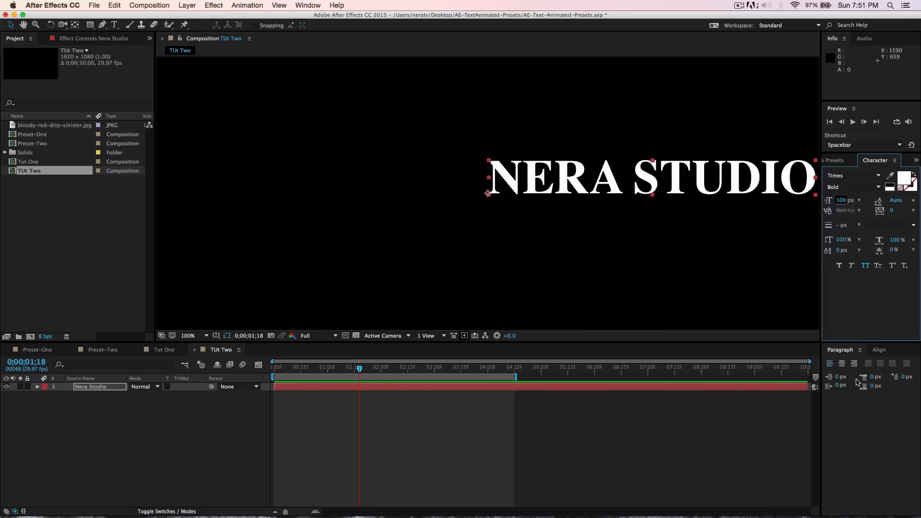
{"action": "left_click", "coordinate": [878, 354]}
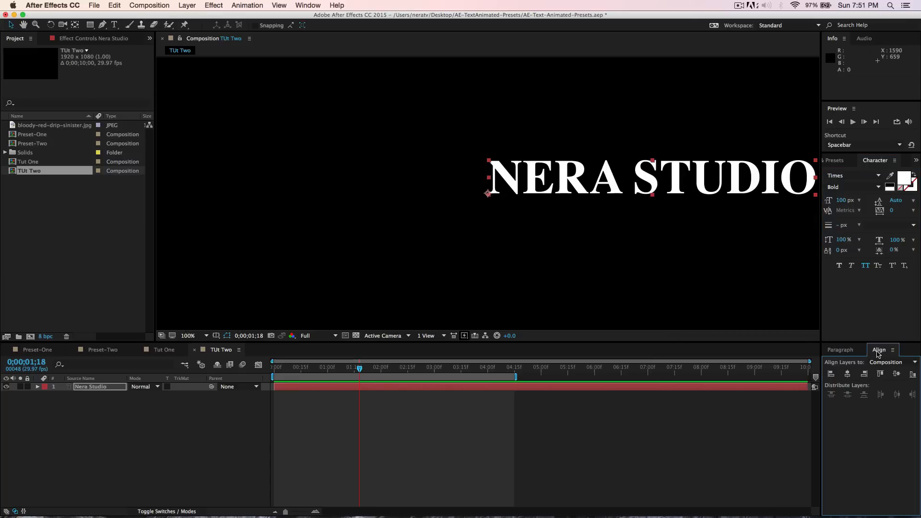
{"action": "left_click", "coordinate": [307, 6]}
{"action": "mouse_move", "coordinate": [320, 45]}
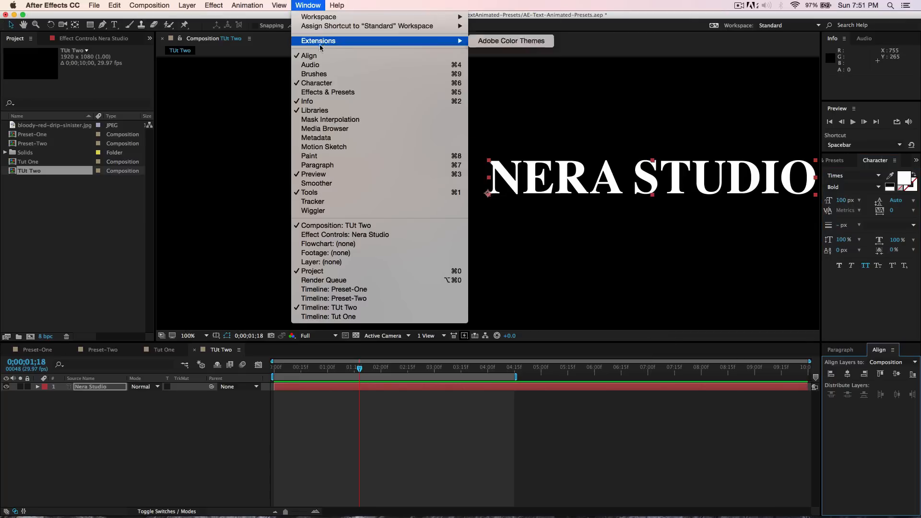
{"action": "left_click", "coordinate": [882, 354]}
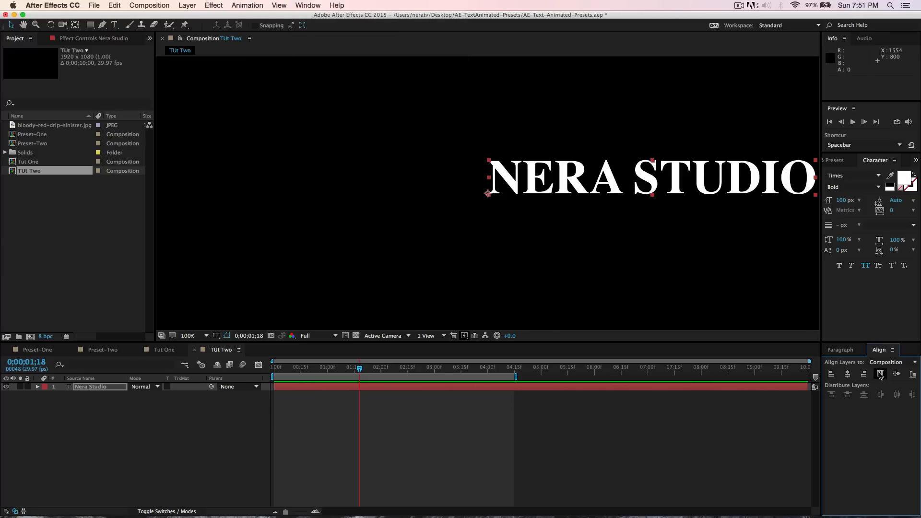
- Center the text layer horizontally and vertically in the composition and change its font to Arial
{"action": "left_click", "coordinate": [847, 374]}
{"action": "left_click", "coordinate": [896, 374]}
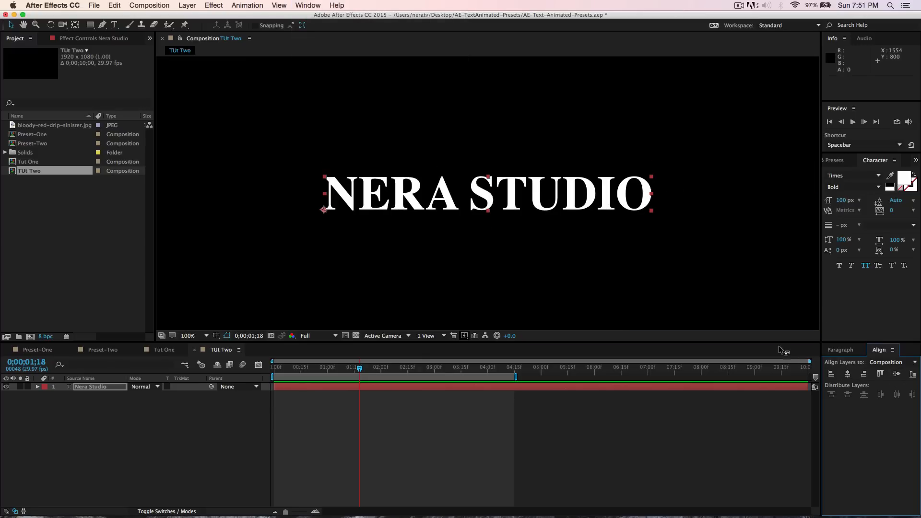
{"action": "left_click", "coordinate": [848, 176]}
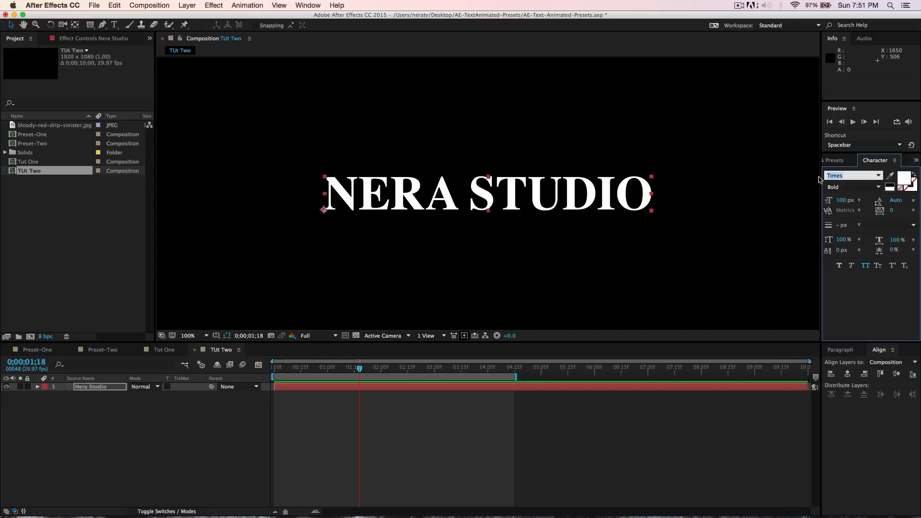
{"action": "type", "text": "Arial"}
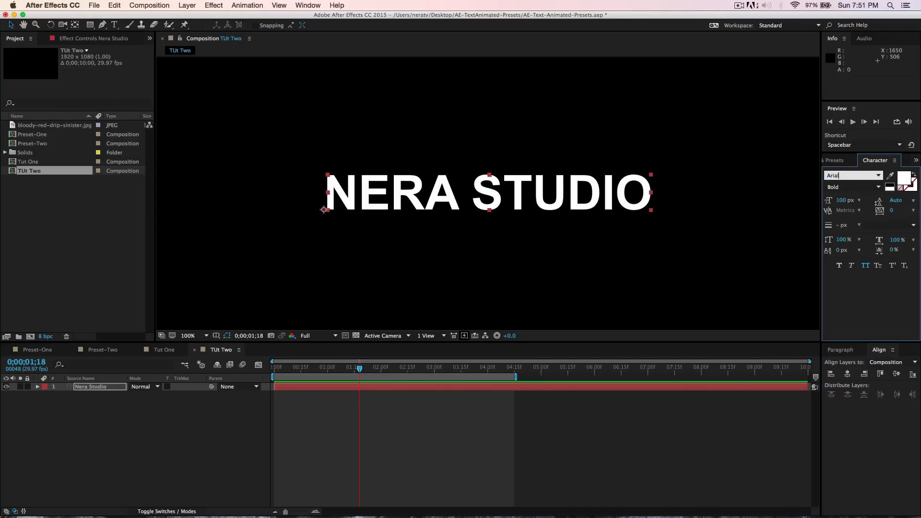
- Select the word STUDIO and color it #DA3040
{"action": "left_click", "coordinate": [476, 203]}
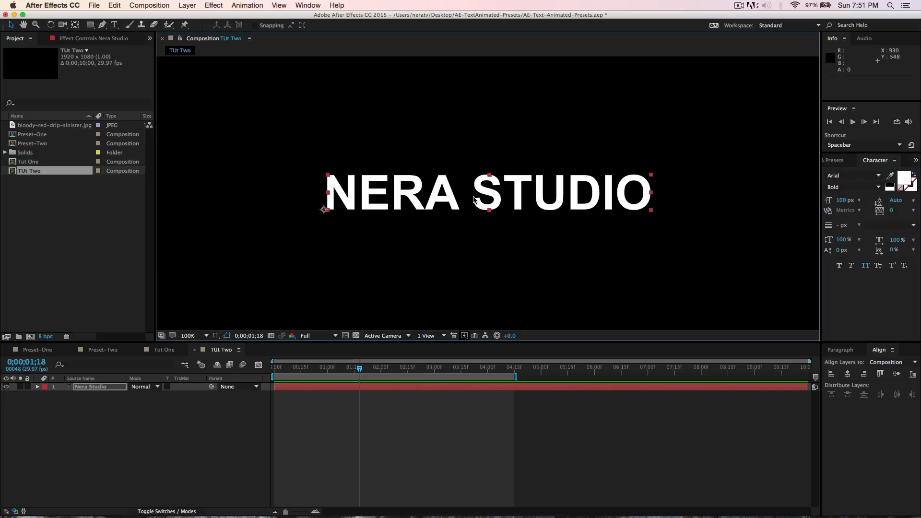
{"action": "double_click", "coordinate": [473, 200]}
{"action": "left_click_drag", "start_coordinate": [471, 202], "coordinate": [645, 206]}
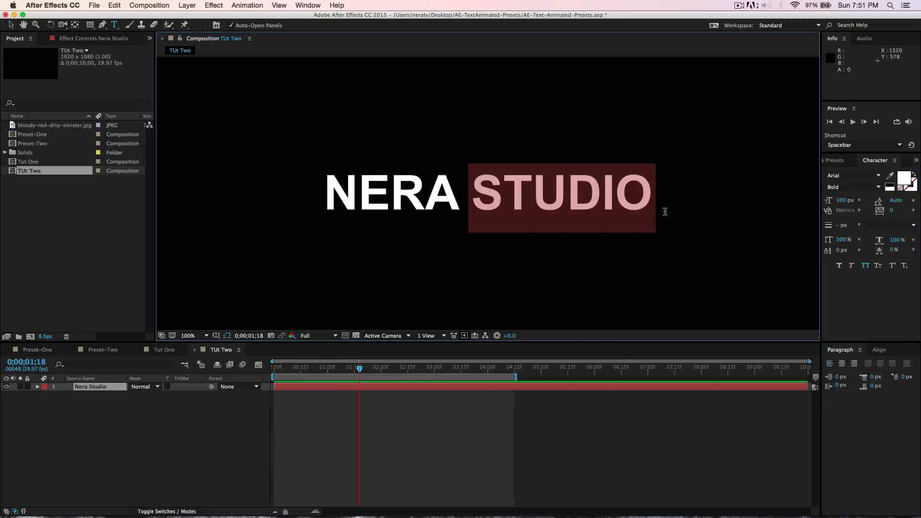
{"action": "left_click", "coordinate": [903, 179]}
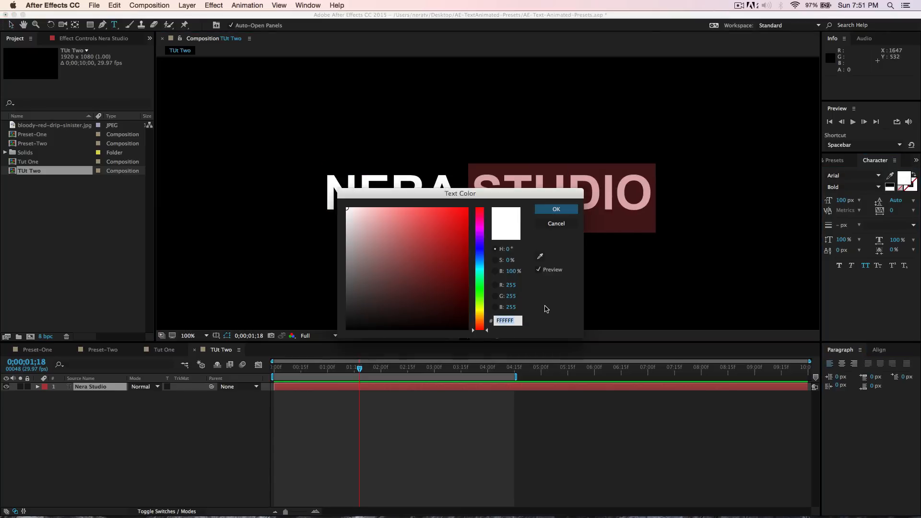
{"action": "type", "text": "DA3"}
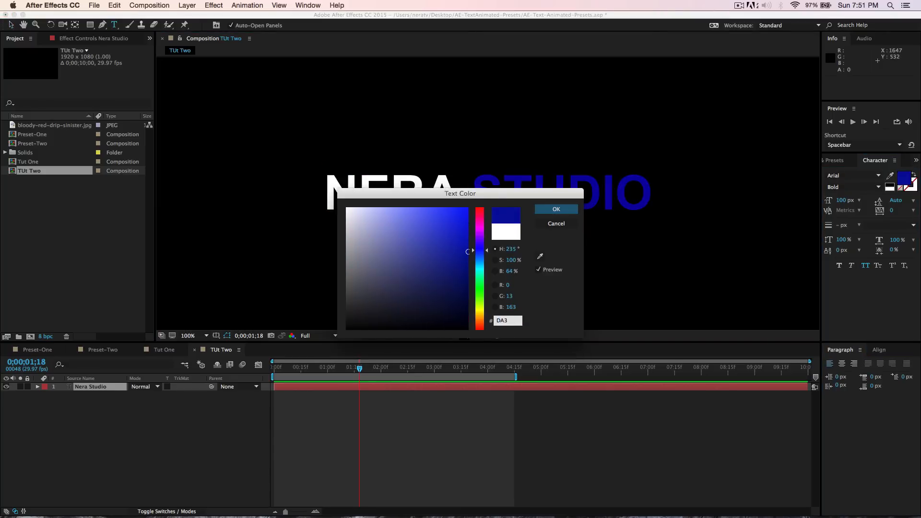
{"action": "type", "text": "040"}
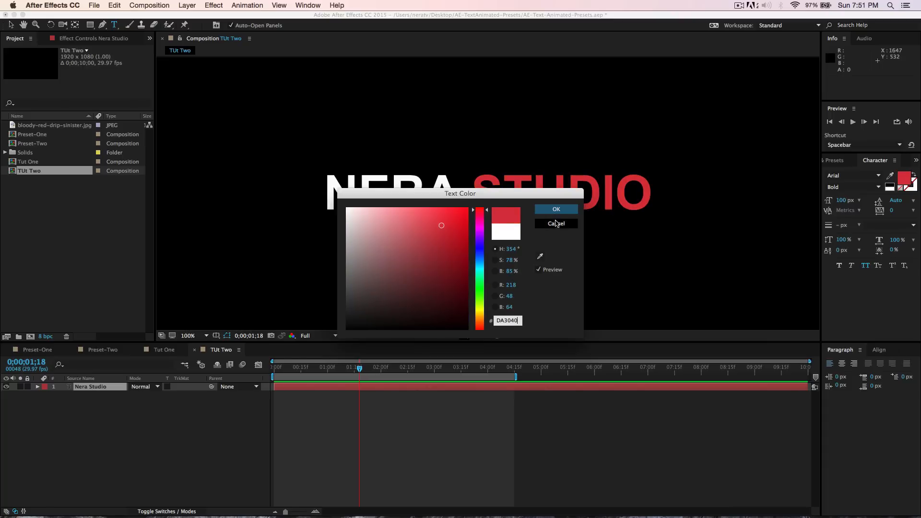
{"action": "left_click", "coordinate": [556, 210]}
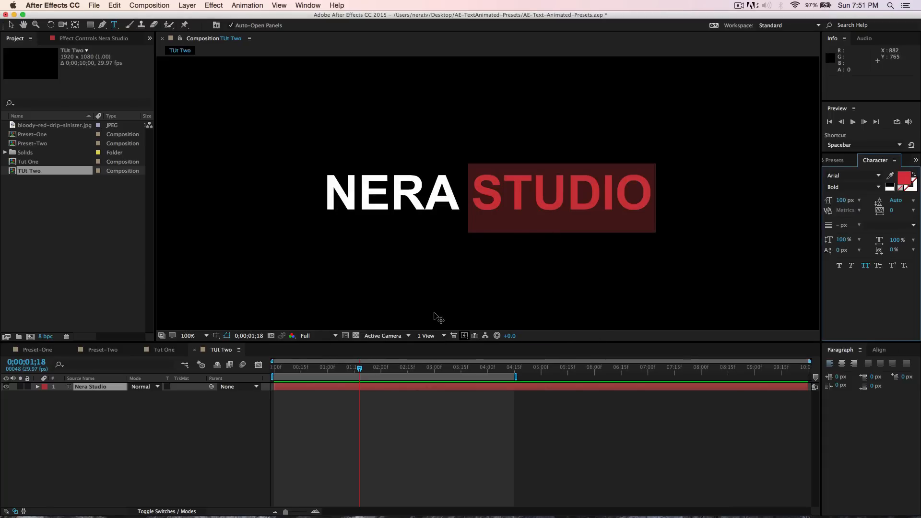
- Add a Blur text animator to the Nera Studio layer
{"action": "left_click", "coordinate": [94, 388]}
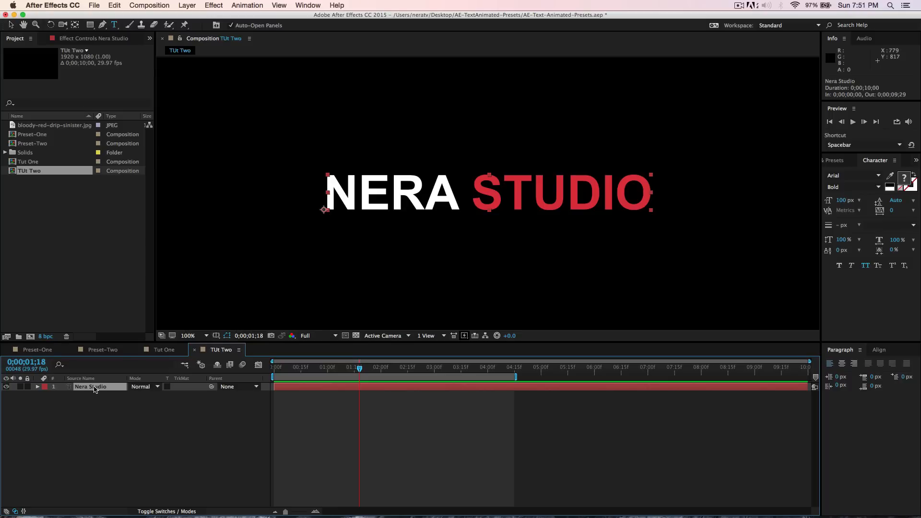
{"action": "left_click", "coordinate": [38, 387]}
{"action": "left_click", "coordinate": [202, 394]}
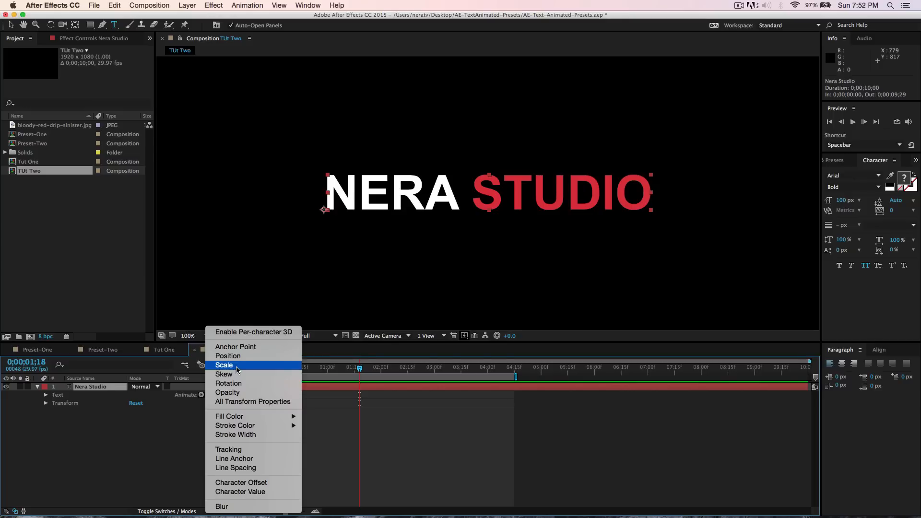
{"action": "left_click", "coordinate": [230, 508]}
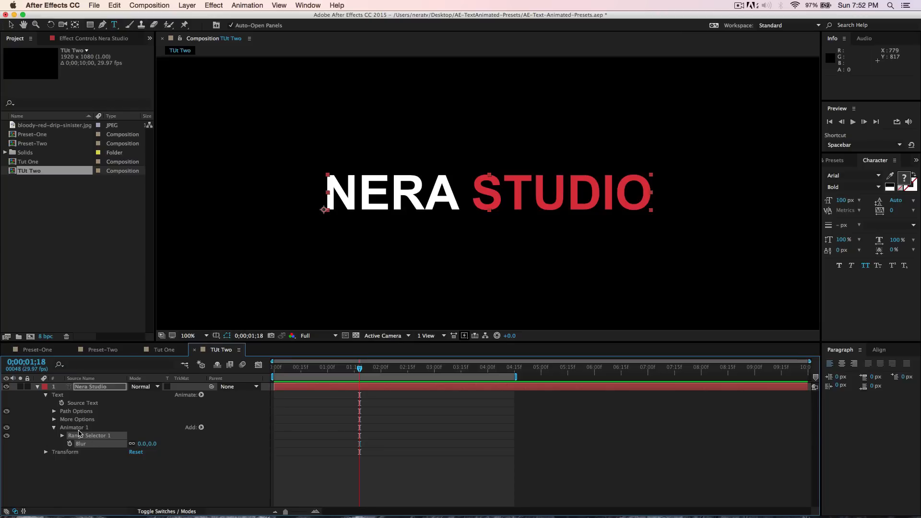
- Add Opacity, Rotation and Position properties to Animator 1
{"action": "left_click", "coordinate": [201, 427]}
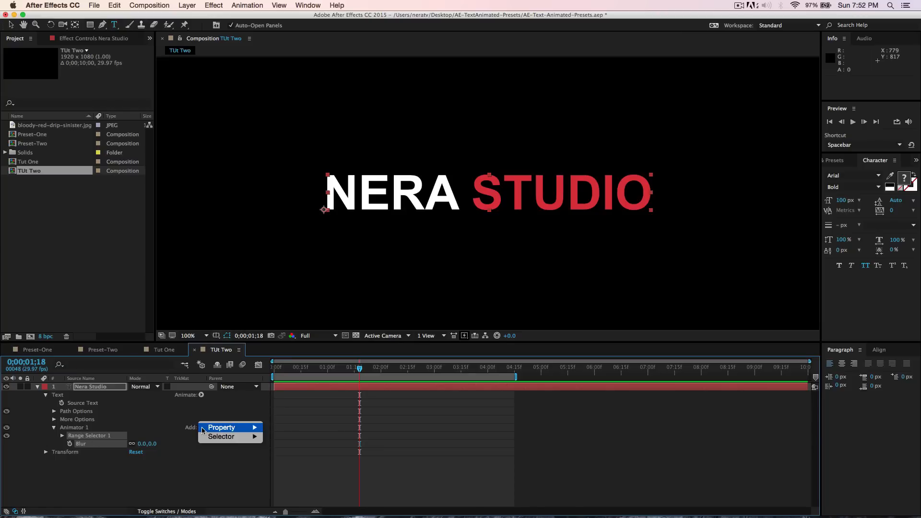
{"action": "mouse_move", "coordinate": [217, 429]}
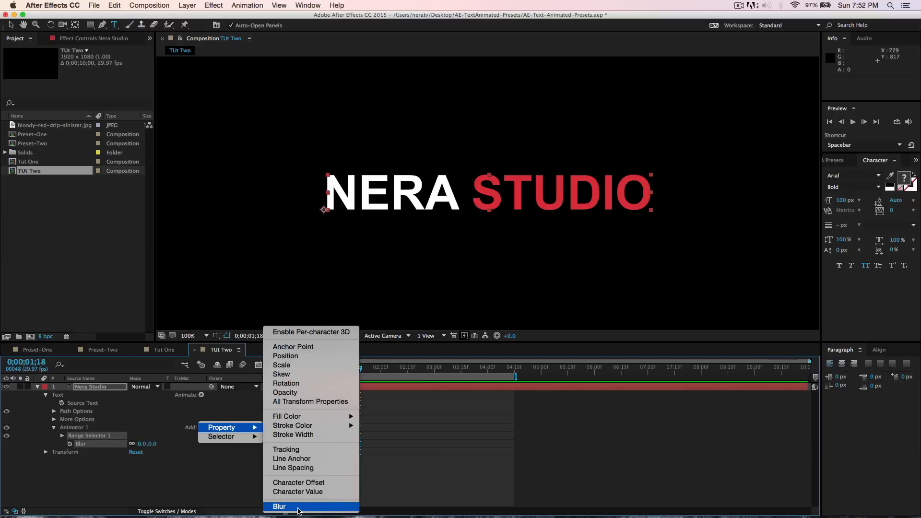
{"action": "left_click", "coordinate": [291, 395]}
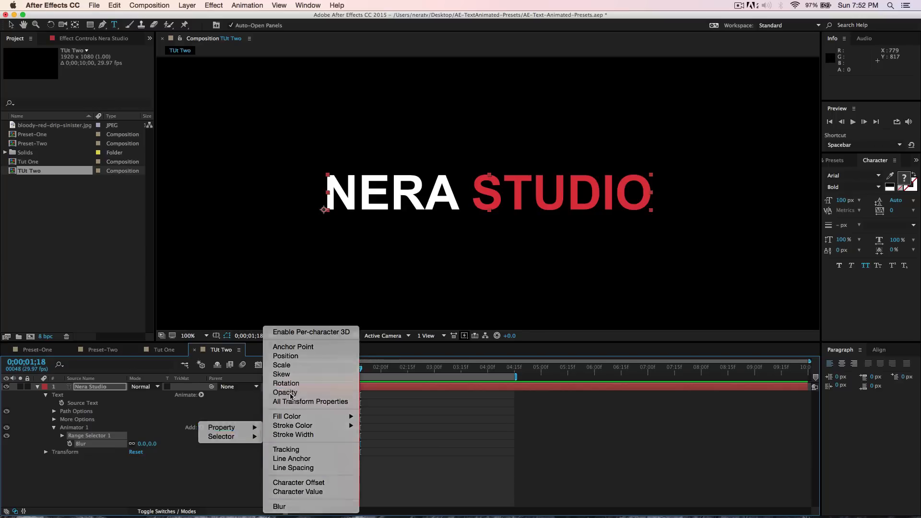
{"action": "left_click", "coordinate": [201, 427]}
{"action": "mouse_move", "coordinate": [228, 432]}
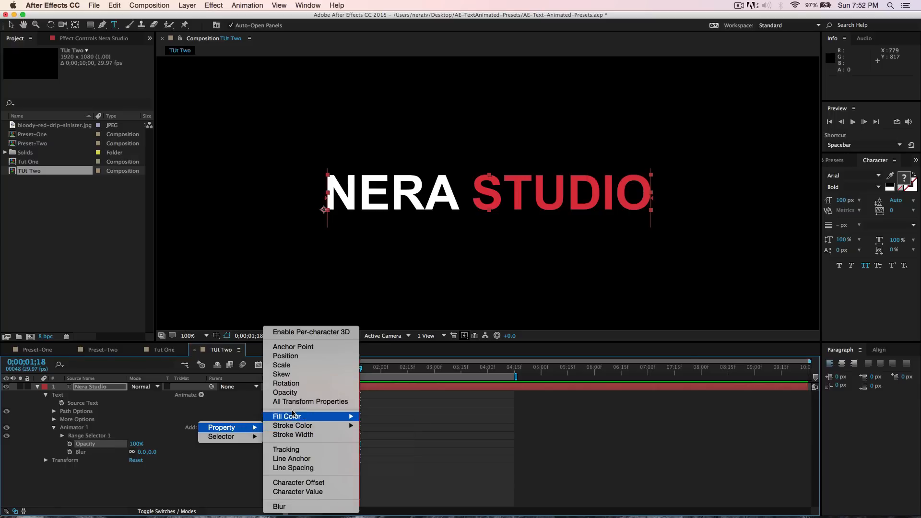
{"action": "left_click", "coordinate": [294, 384]}
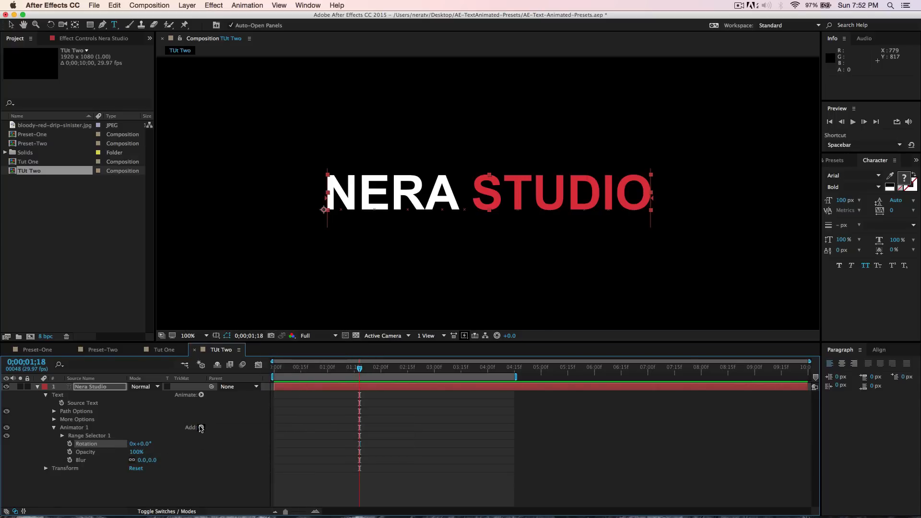
{"action": "left_click", "coordinate": [201, 427]}
{"action": "mouse_move", "coordinate": [247, 429]}
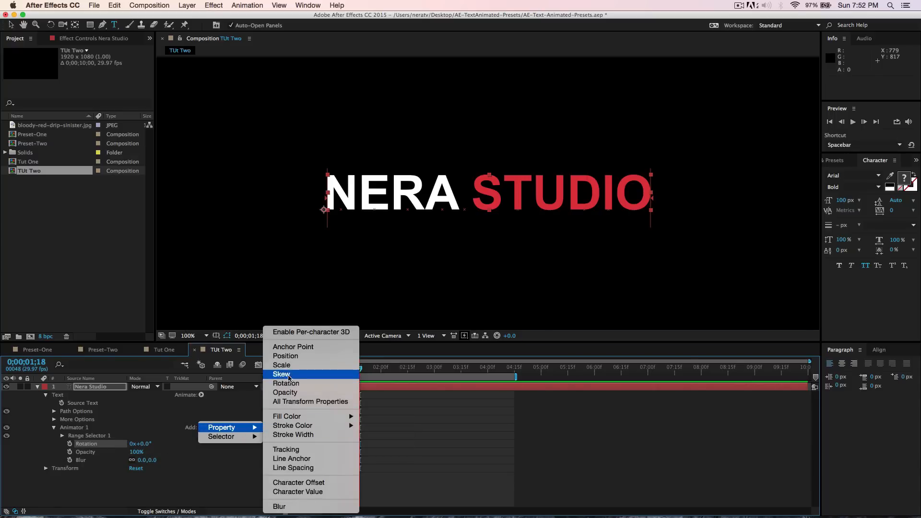
{"action": "left_click", "coordinate": [291, 357]}
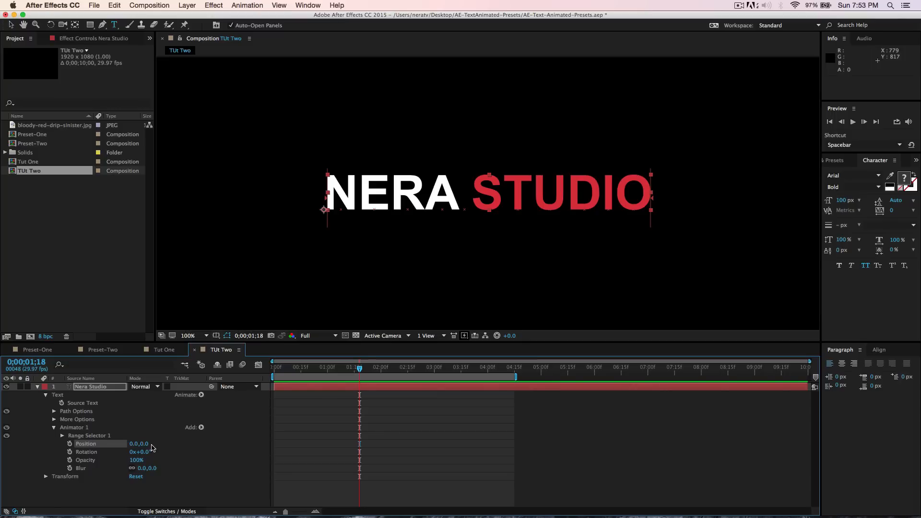
- Enable per-character 3D on Animator 1
{"action": "left_click", "coordinate": [200, 427]}
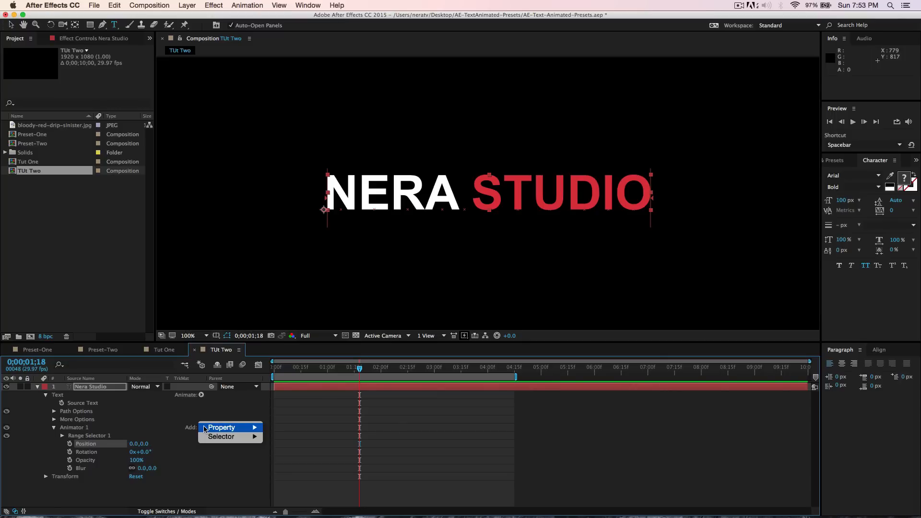
{"action": "mouse_move", "coordinate": [214, 431]}
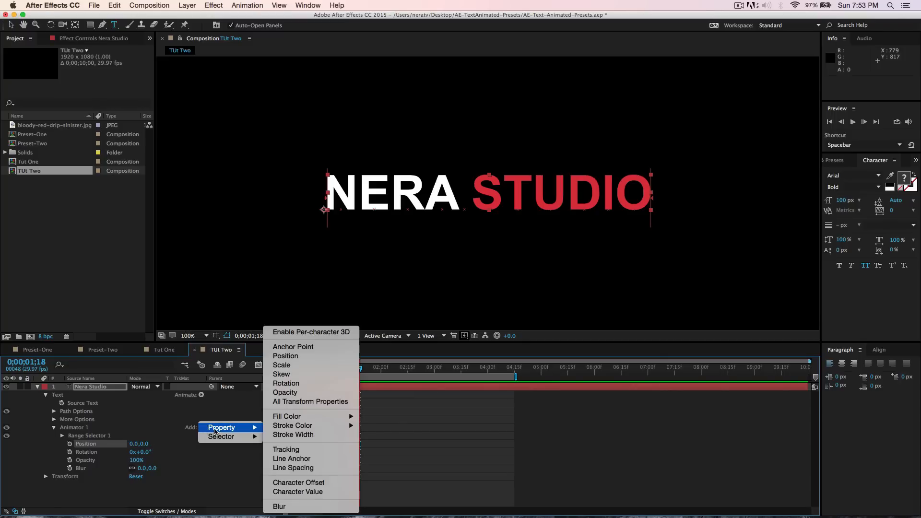
{"action": "left_click", "coordinate": [319, 333]}
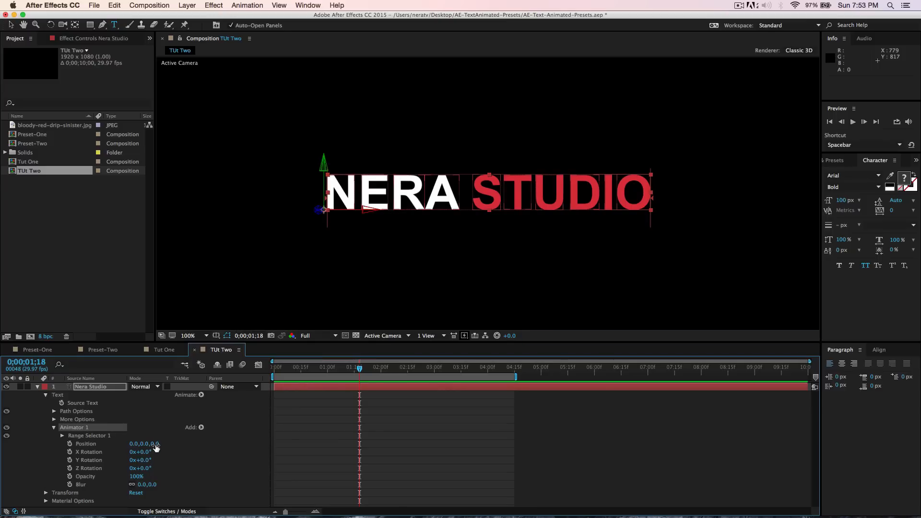
- Set Animator 1's Blur to 50 and its Opacity to 0%
{"action": "left_click", "coordinate": [143, 484]}
{"action": "type", "text": "50"}
{"action": "key", "text": "Return"}
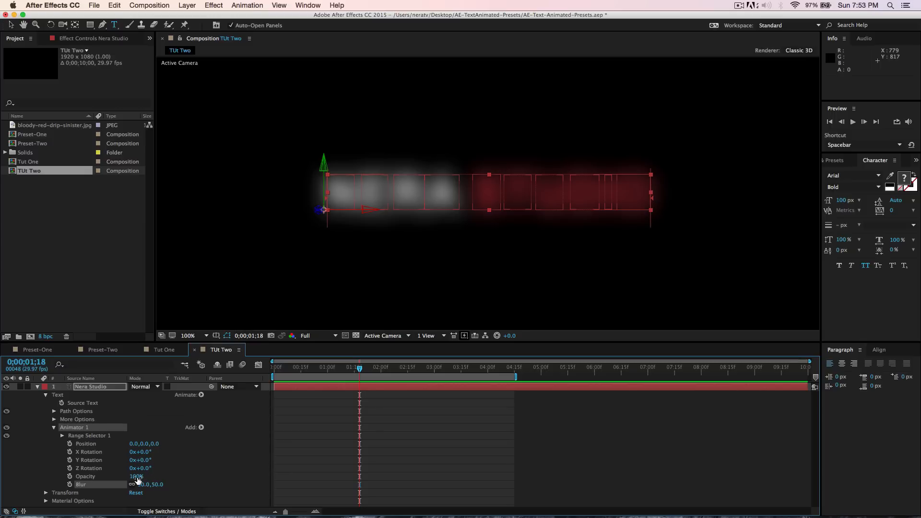
{"action": "left_click_drag", "start_coordinate": [136, 476], "coordinate": [53, 483]}
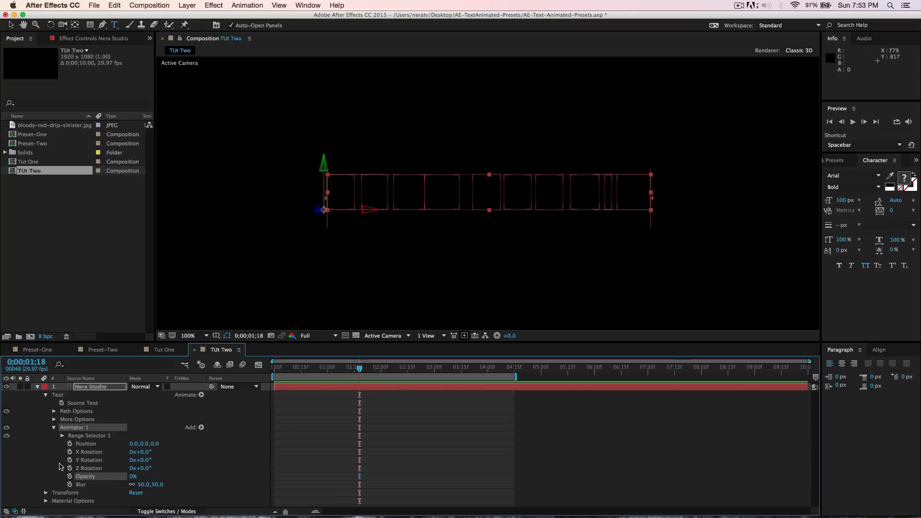
- At the composition start, set Range Selector 1's Offset to -100% and add a keyframe
{"action": "key", "text": "Home"}
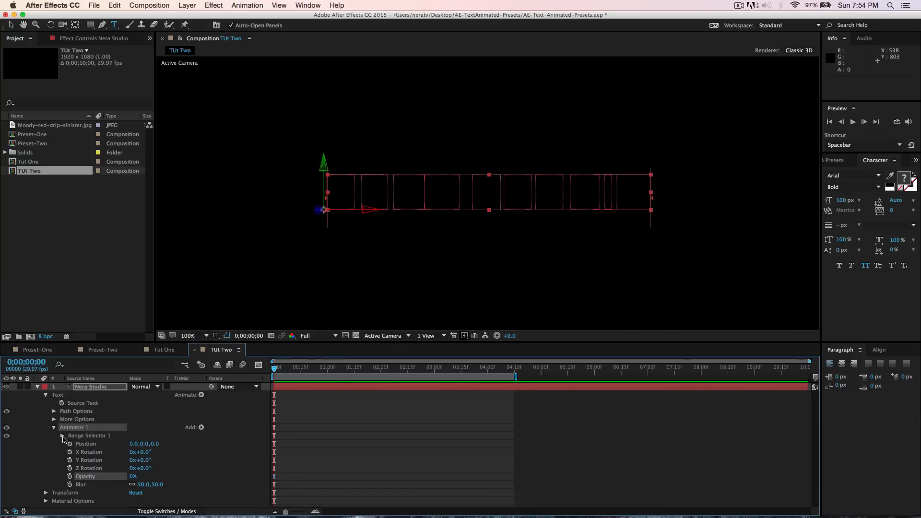
{"action": "left_click", "coordinate": [62, 435]}
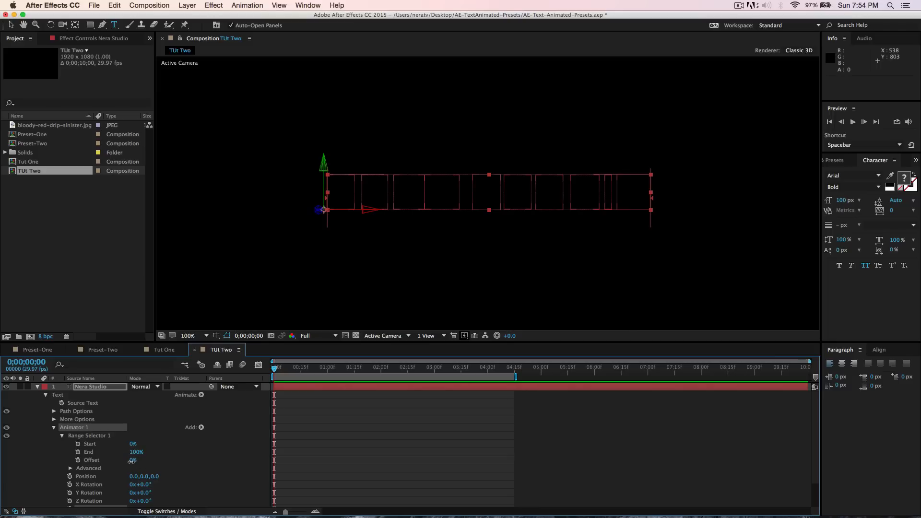
{"action": "left_click_drag", "start_coordinate": [131, 463], "coordinate": [143, 462]}
{"action": "left_click_drag", "start_coordinate": [155, 463], "coordinate": [73, 470]}
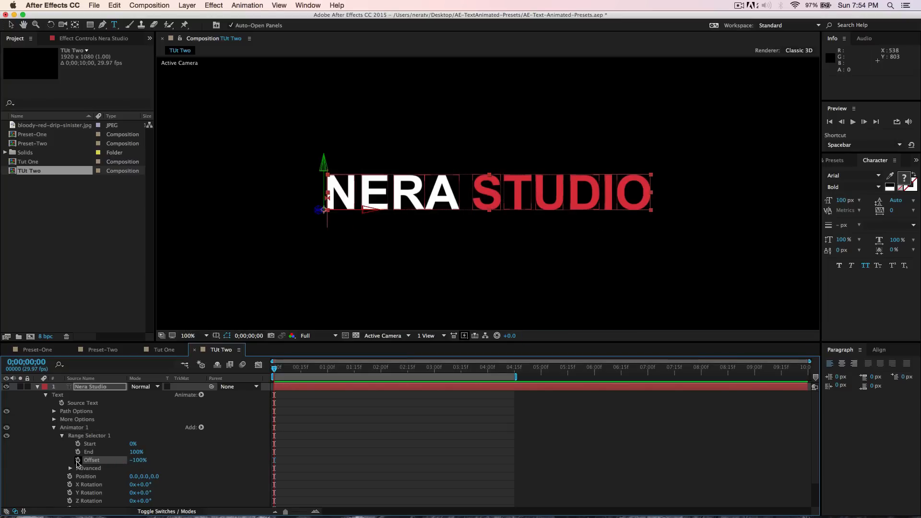
{"action": "left_click", "coordinate": [77, 461]}
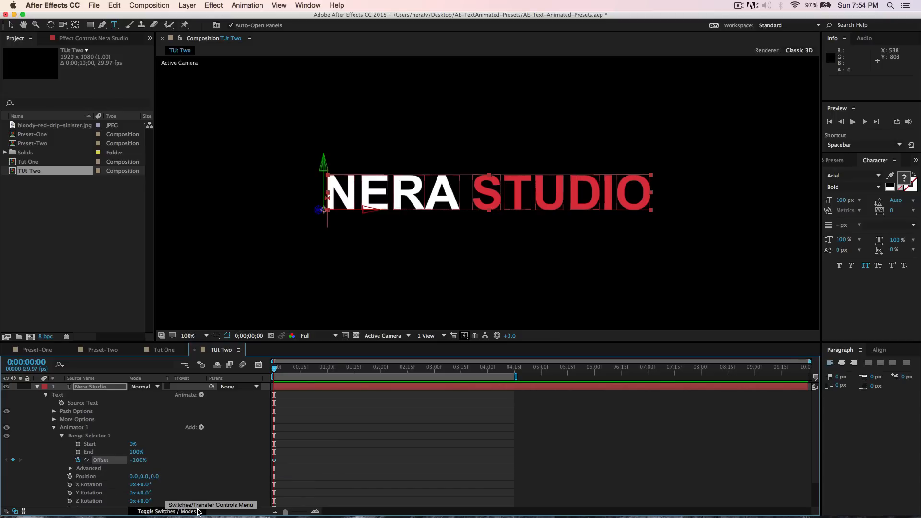
- Go to 1:15 and set the Offset to 100%
{"action": "key", "text": "alt+shift+j"}
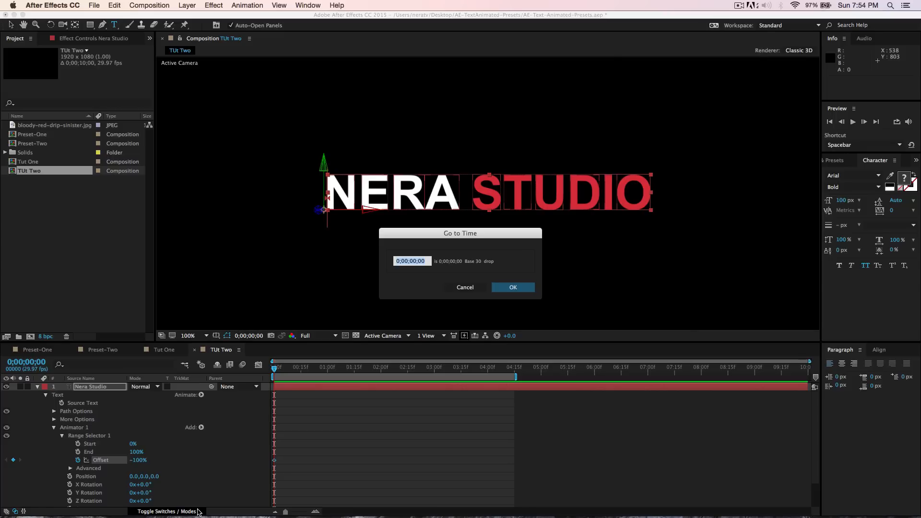
{"action": "type", "text": "115"}
{"action": "key", "text": "Return"}
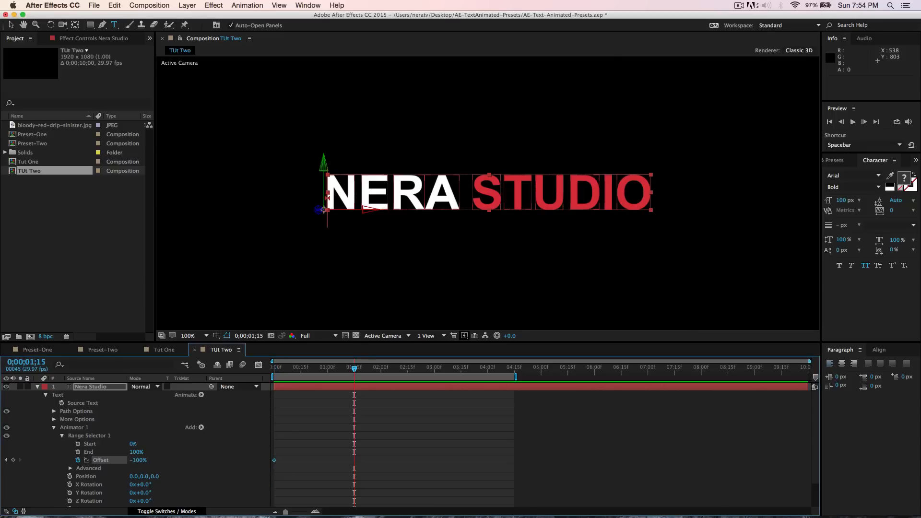
{"action": "left_click", "coordinate": [138, 460]}
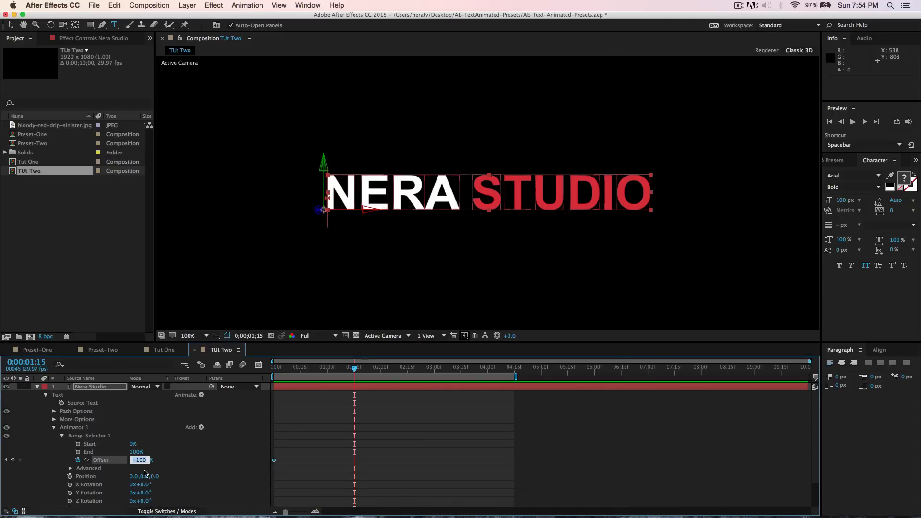
{"action": "type", "text": "1"}
{"action": "key", "text": "Return"}
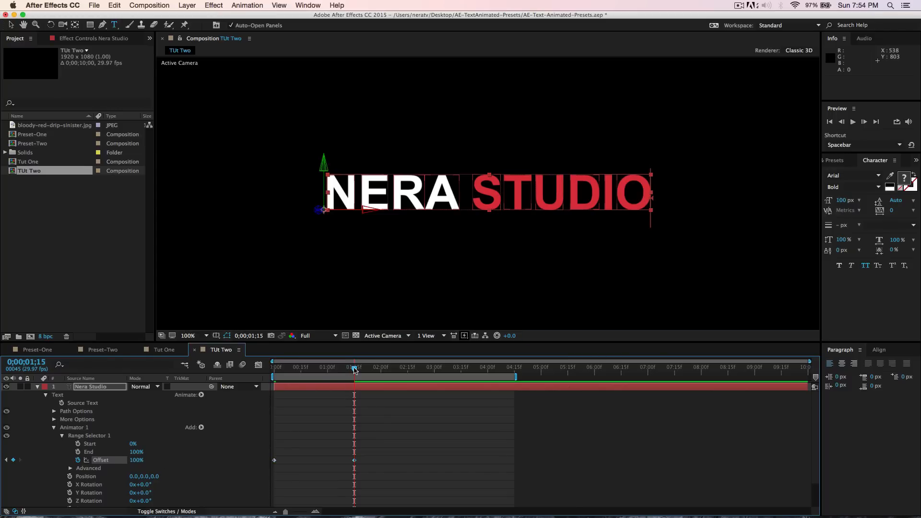
- In Range Selector 1's Advanced options, set the Shape to Ramp Up
{"action": "left_click_drag", "start_coordinate": [354, 369], "coordinate": [277, 380]}
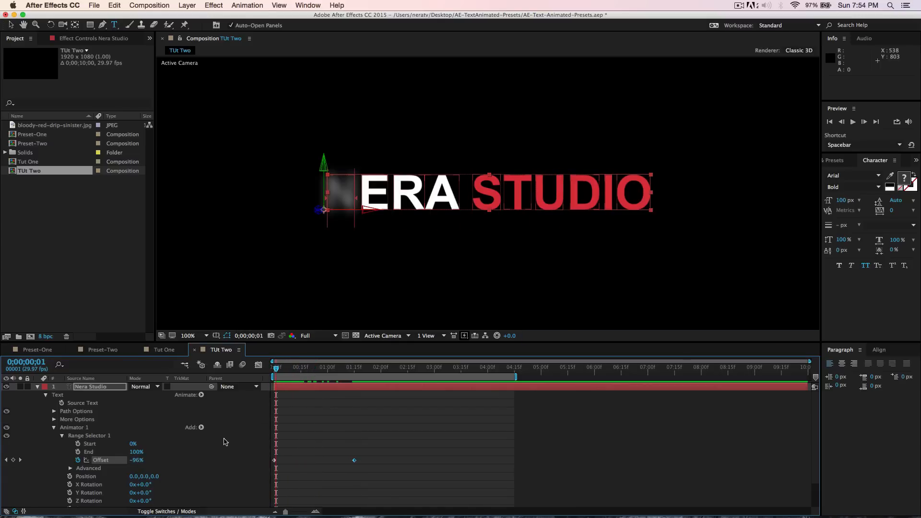
{"action": "left_click", "coordinate": [70, 469]}
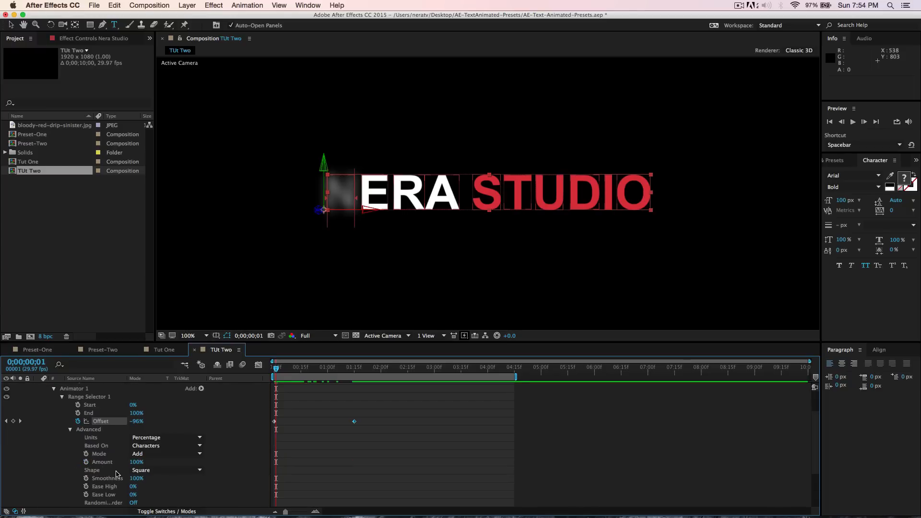
{"action": "left_click", "coordinate": [144, 470]}
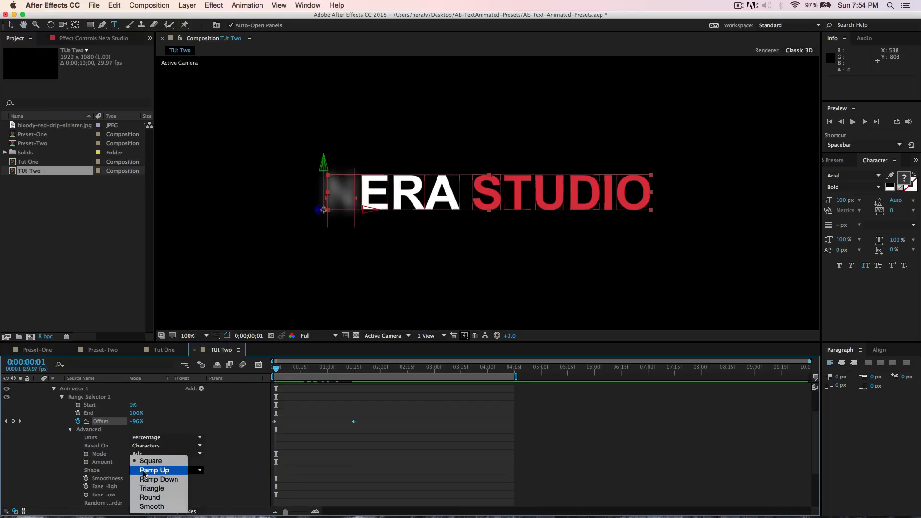
{"action": "left_click", "coordinate": [147, 470]}
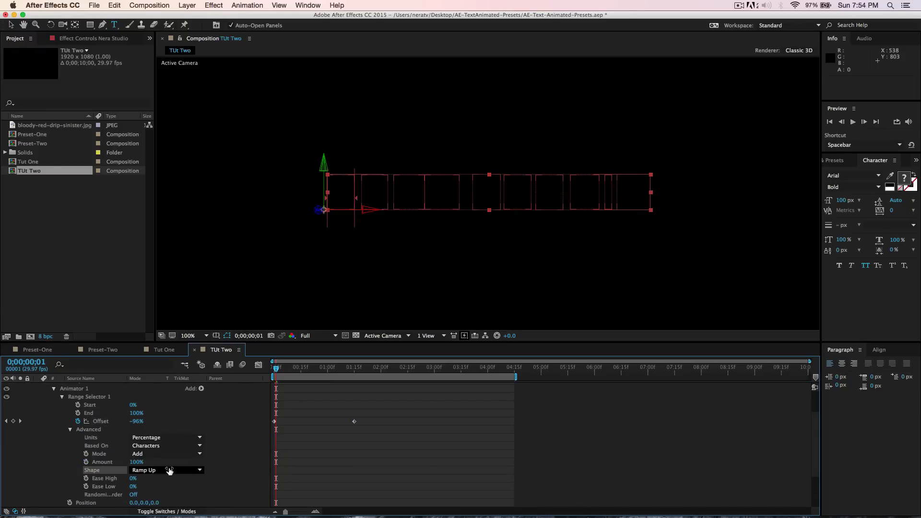
- Preview the animation and set Range Selector 1's Ease Low to 100%
{"action": "left_click_drag", "start_coordinate": [276, 369], "coordinate": [289, 373]}
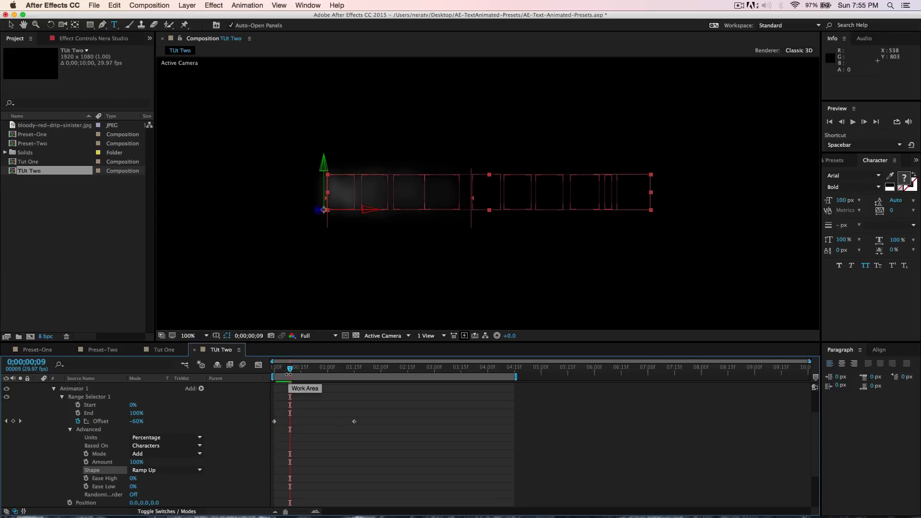
{"action": "key", "text": "space"}
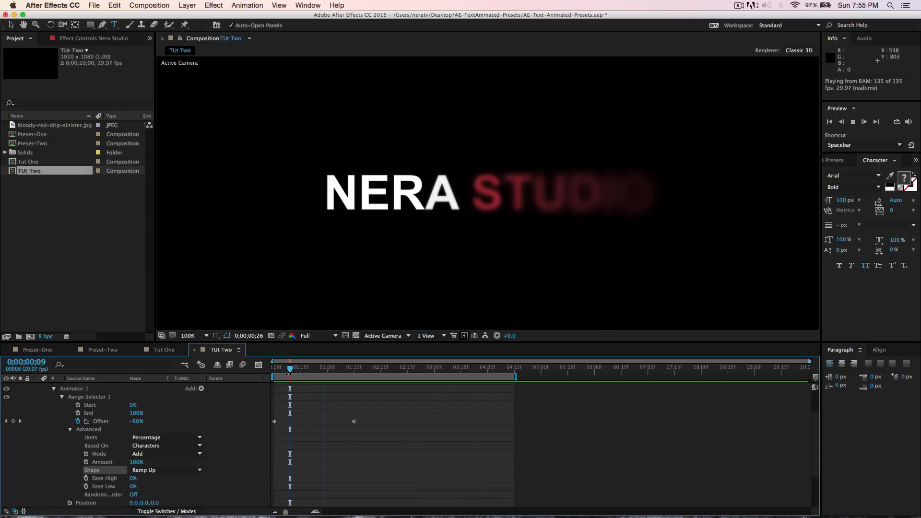
{"action": "key", "text": "space"}
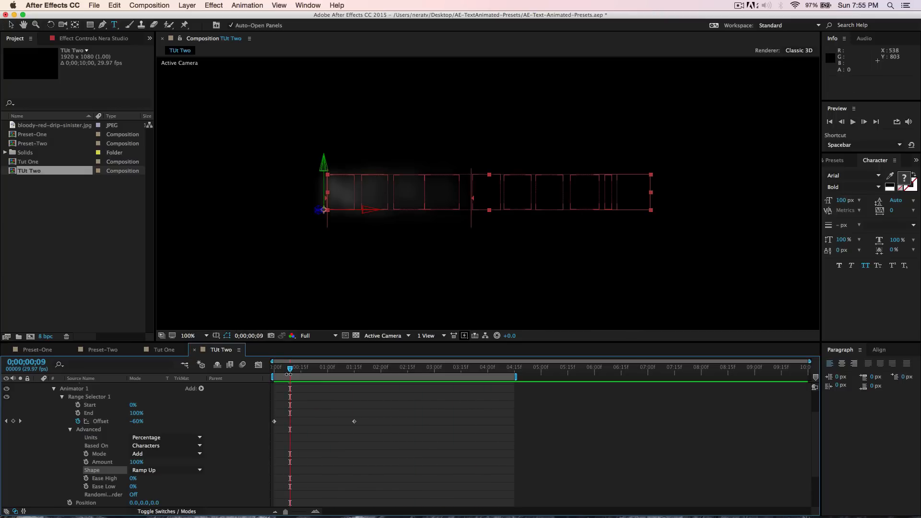
{"action": "left_click", "coordinate": [133, 486]}
{"action": "type", "text": "100"}
{"action": "key", "text": "Return"}
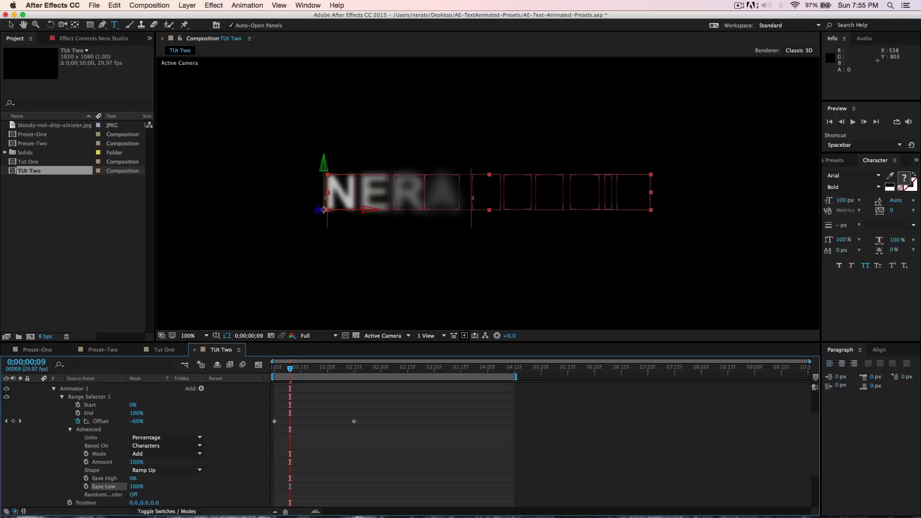
- Set Animator 1's Position to 0.0,600.0 so the characters rise from below
{"action": "key", "text": "space"}
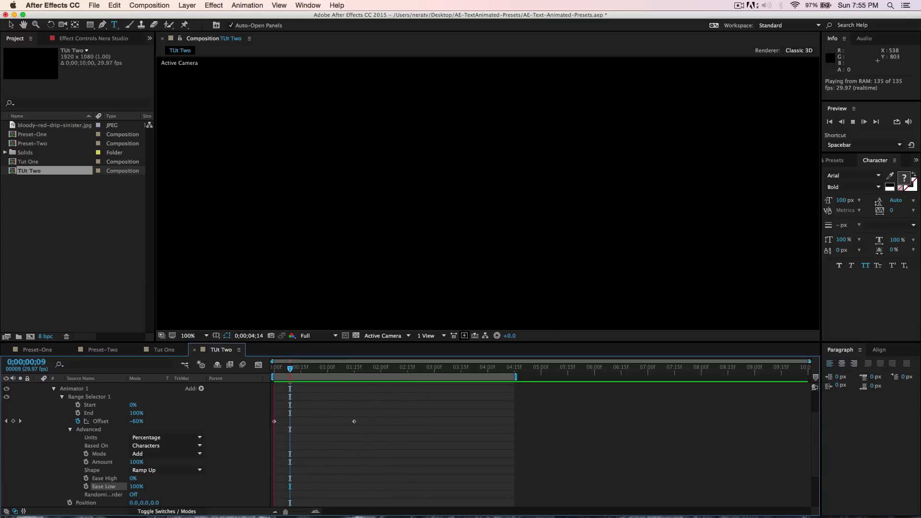
{"action": "key", "text": "space"}
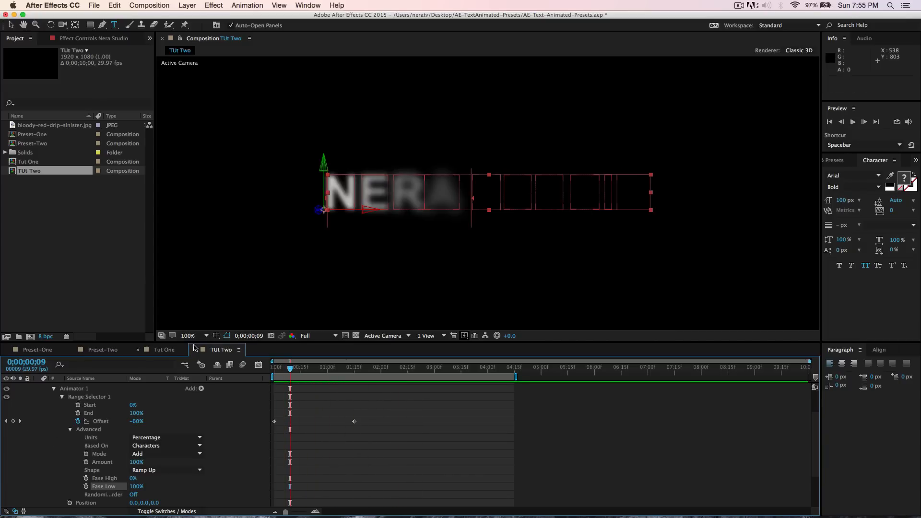
{"action": "left_click", "coordinate": [197, 336]}
{"action": "left_click", "coordinate": [196, 345]}
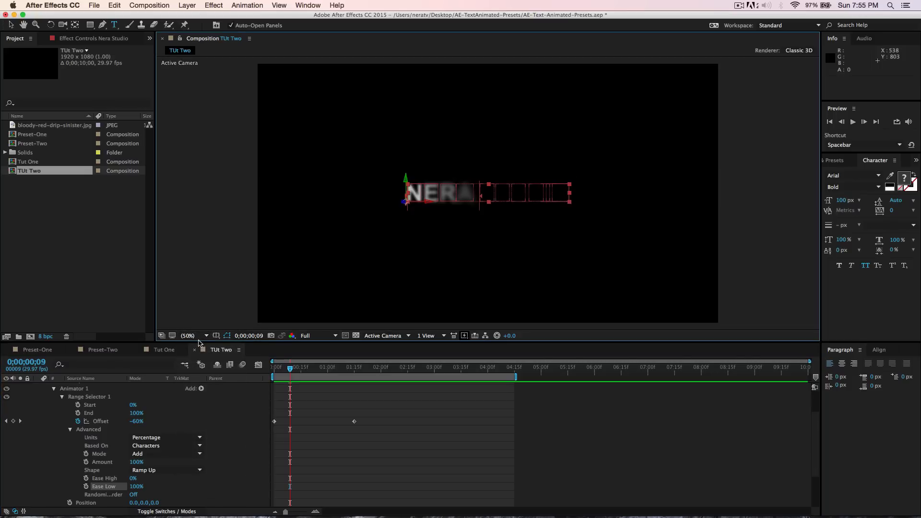
{"action": "left_click", "coordinate": [207, 336]}
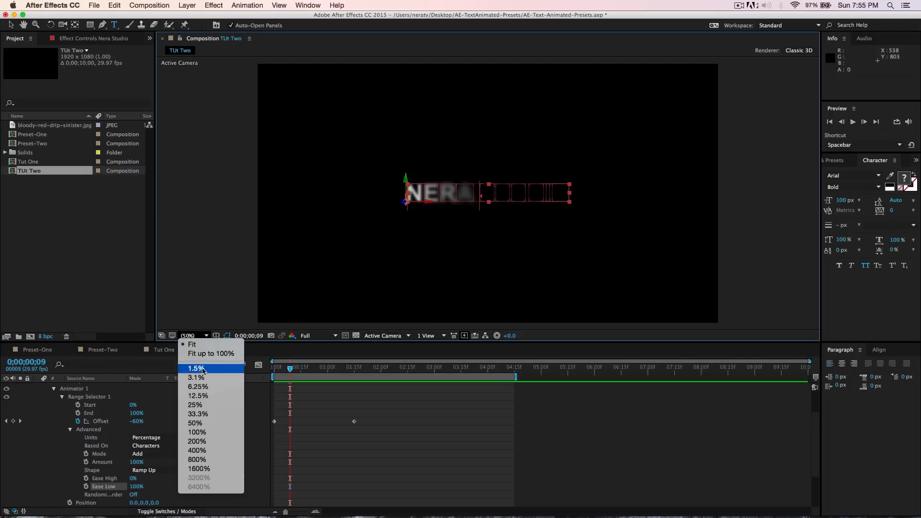
{"action": "left_click", "coordinate": [198, 413]}
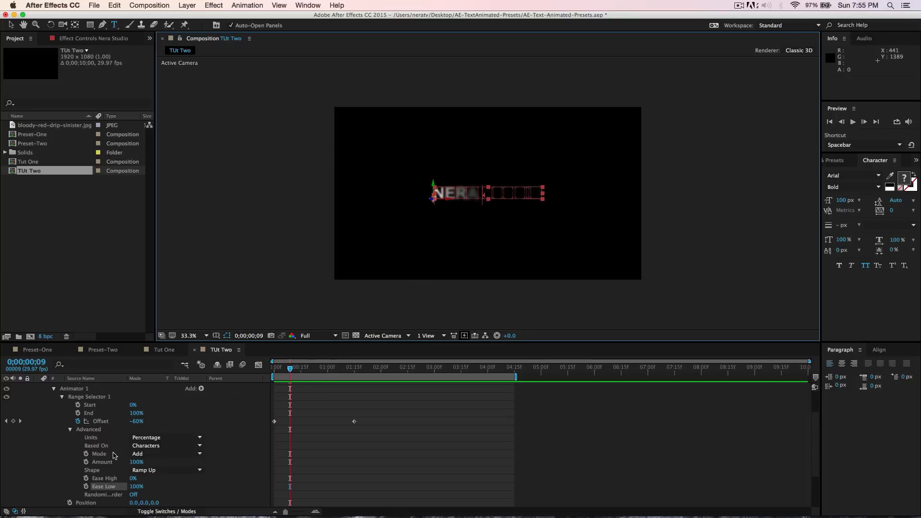
{"action": "scroll", "coordinate": [115, 454], "scroll_direction": "down", "scroll_amount": 3}
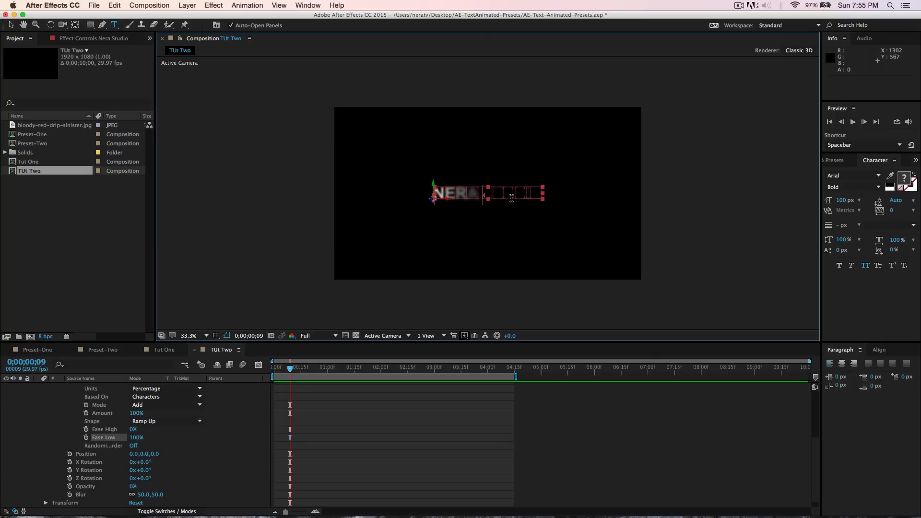
{"action": "left_click", "coordinate": [143, 455]}
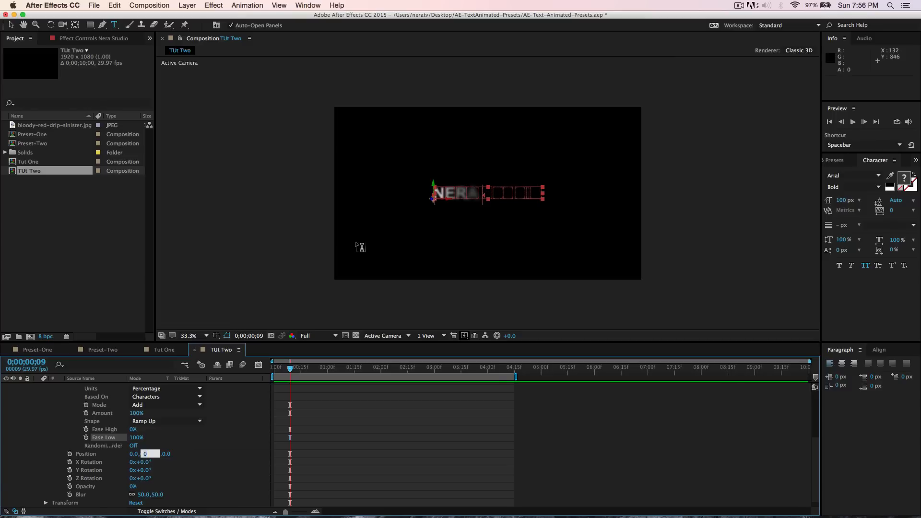
{"action": "type", "text": "600"}
{"action": "key", "text": "Return"}
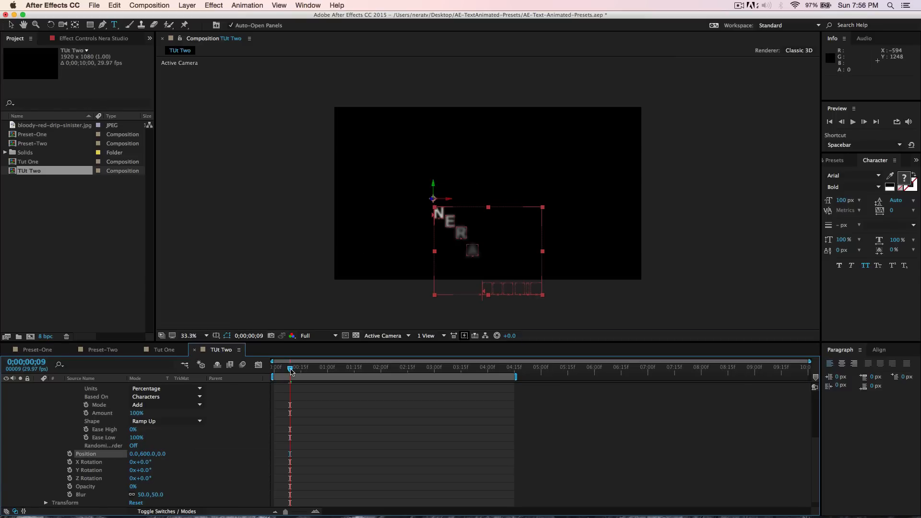
- Preview from the start and turn on Randomize Order for Range Selector 1
{"action": "left_click_drag", "start_coordinate": [290, 369], "coordinate": [272, 378]}
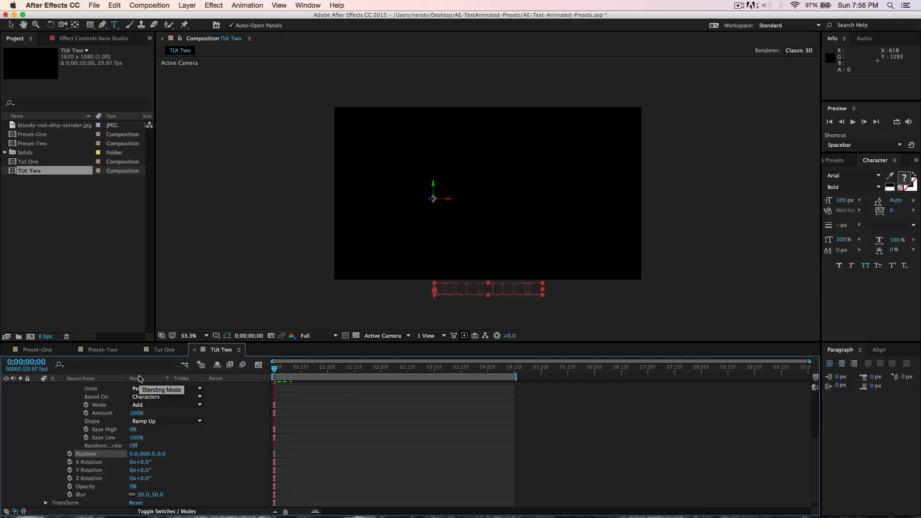
{"action": "key", "text": "space"}
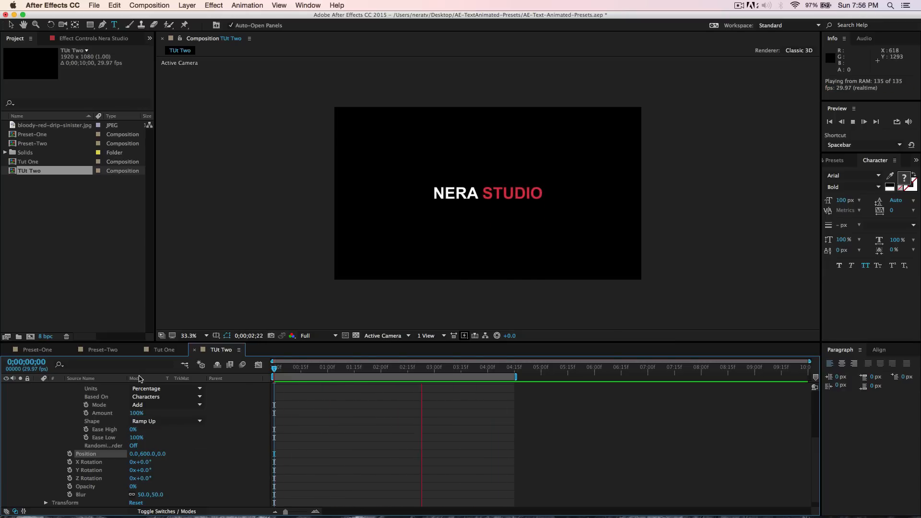
{"action": "key", "text": "space"}
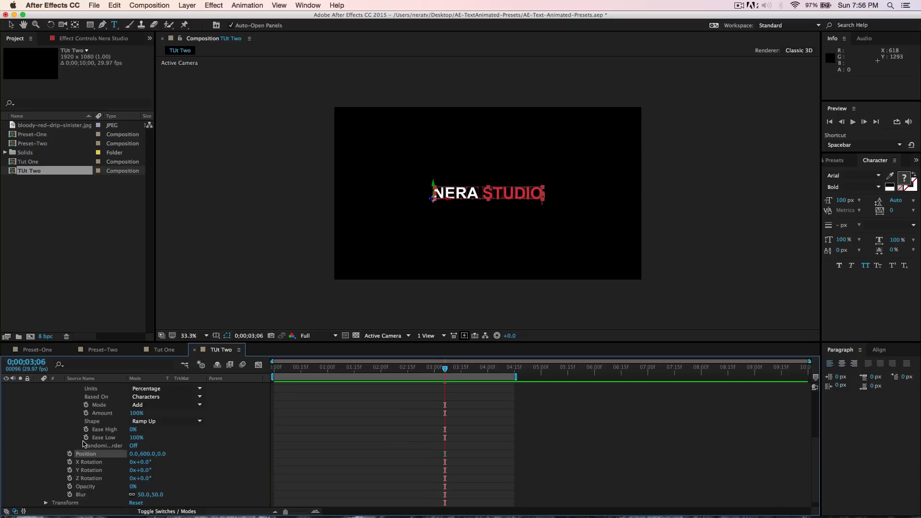
{"action": "left_click", "coordinate": [134, 446]}
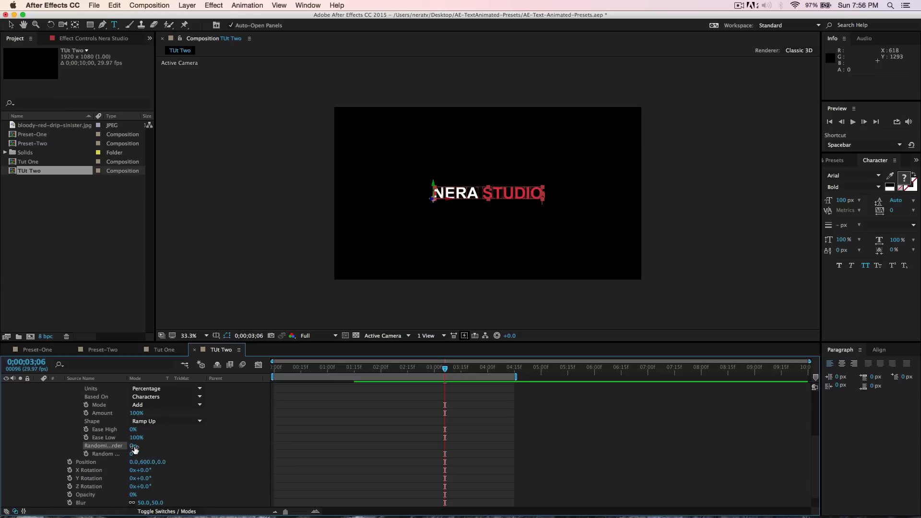
- Set Animator 1's Y Rotation to 200° for the characters
{"action": "key", "text": "space"}
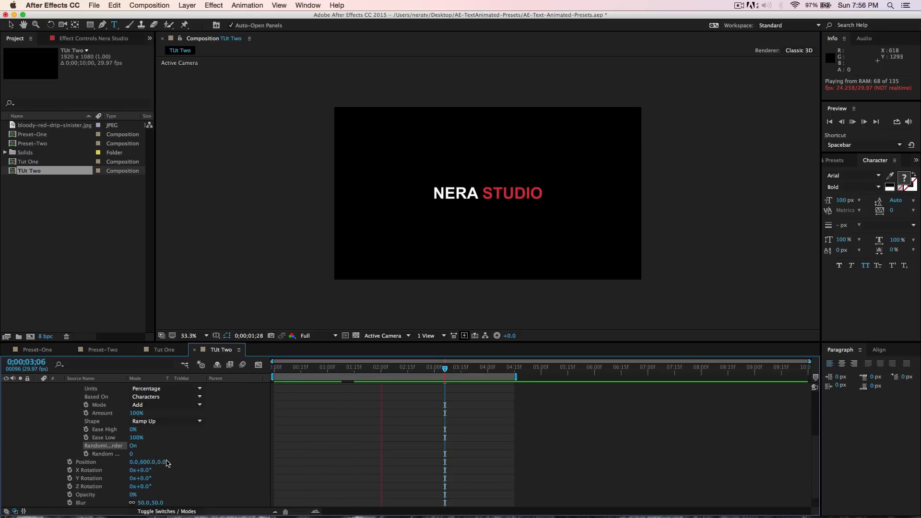
{"action": "key", "text": "space"}
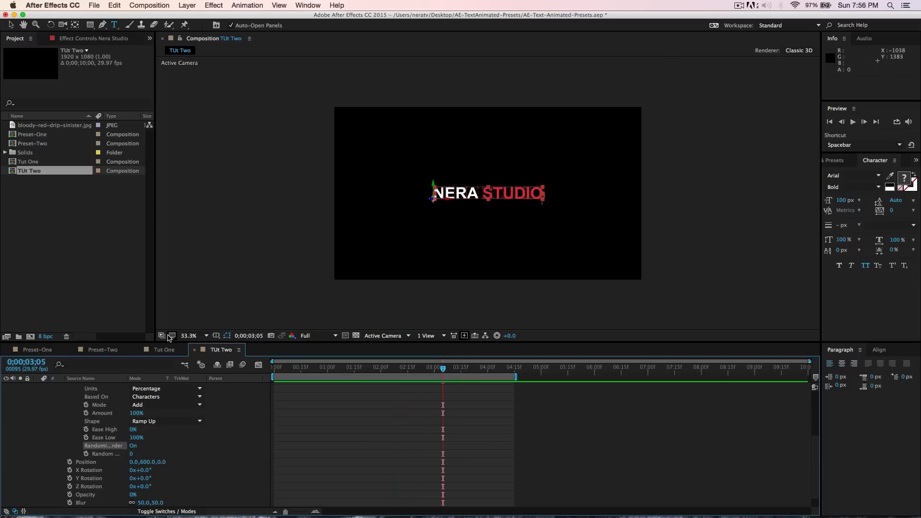
{"action": "left_click", "coordinate": [206, 336]}
{"action": "left_click", "coordinate": [194, 423]}
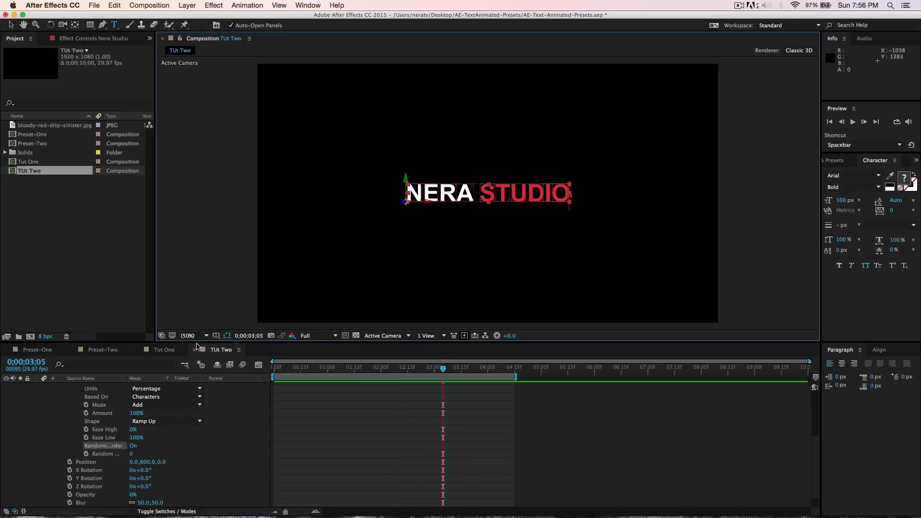
{"action": "key", "text": "space"}
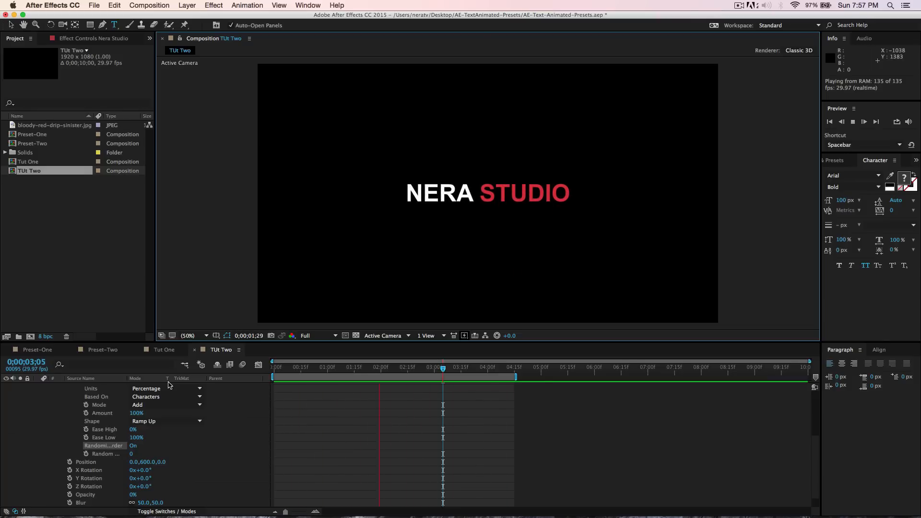
{"action": "key", "text": "space"}
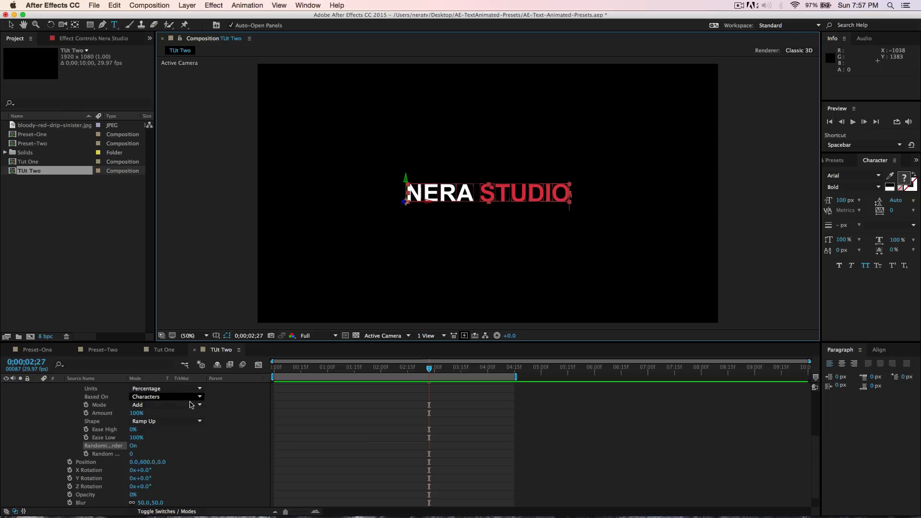
{"action": "left_click_drag", "start_coordinate": [429, 370], "coordinate": [317, 379]}
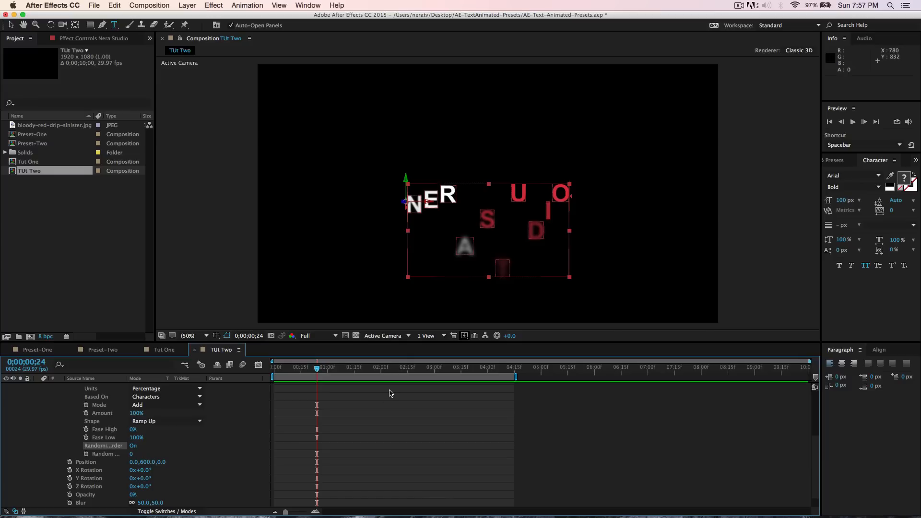
{"action": "left_click", "coordinate": [145, 478]}
{"action": "key", "text": "Return"}
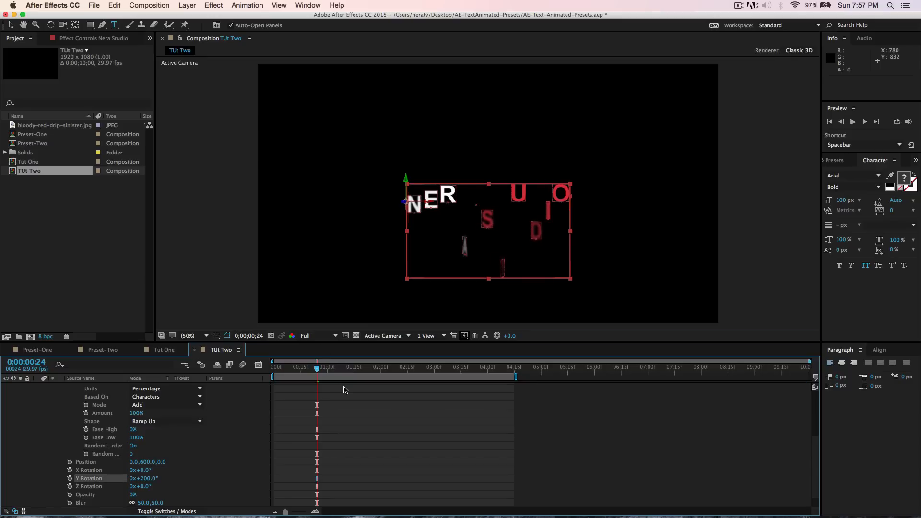
- Play back the title animation in a maximized viewer at 100% zoom
{"action": "key", "text": "space"}
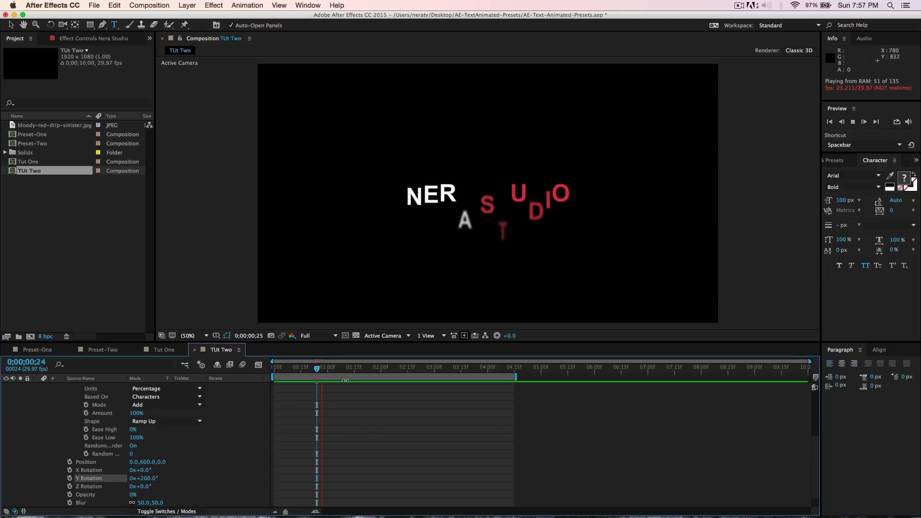
{"action": "key", "text": "space"}
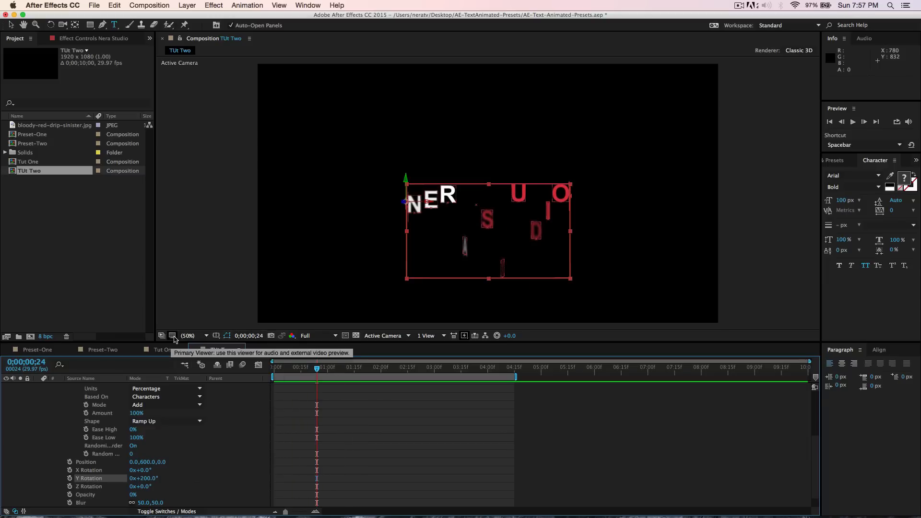
{"action": "left_click", "coordinate": [192, 335]}
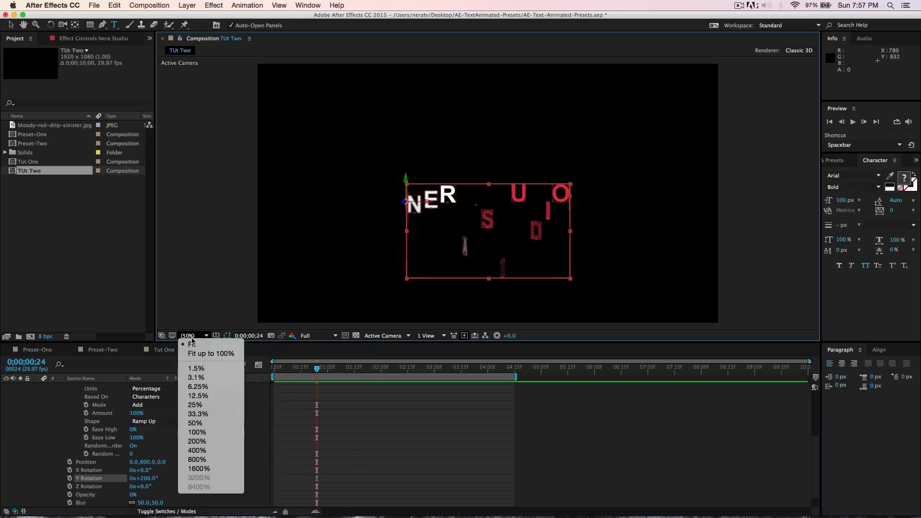
{"action": "left_click", "coordinate": [206, 428]}
{"action": "key", "text": "grave"}
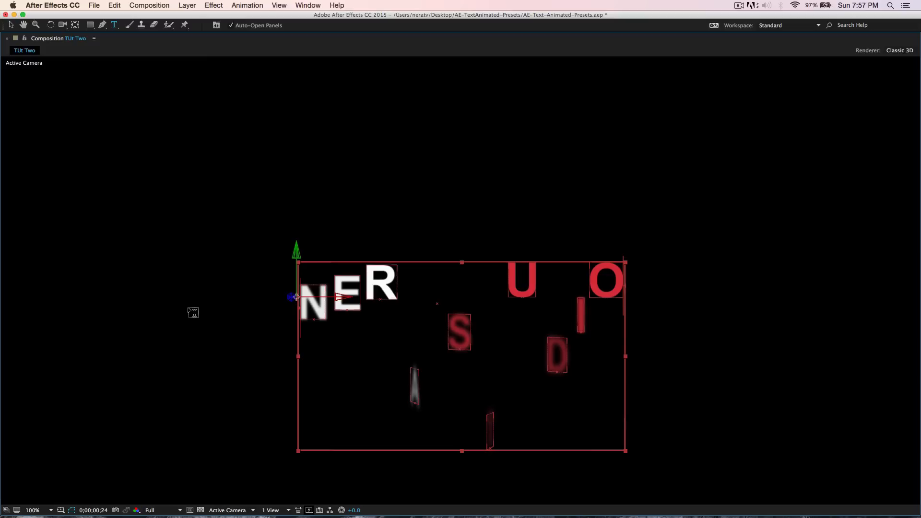
{"action": "key", "text": "space"}
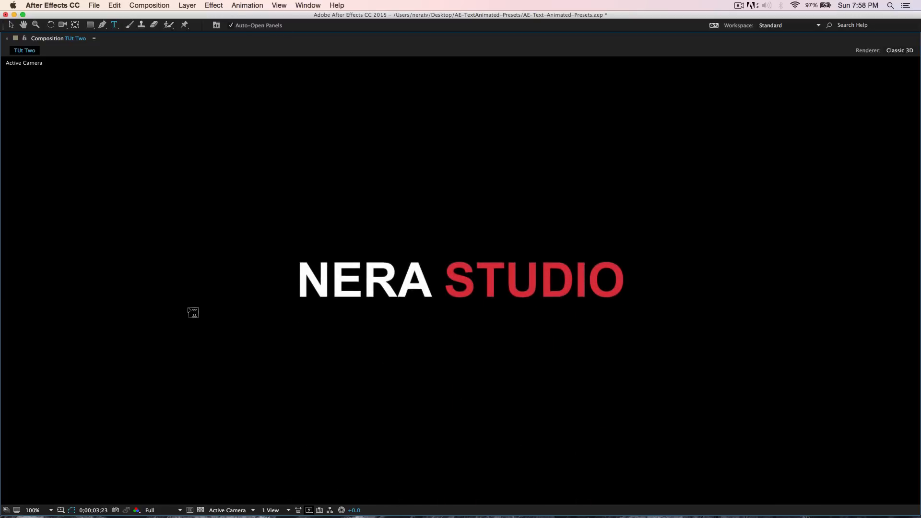
{"action": "key", "text": "space"}
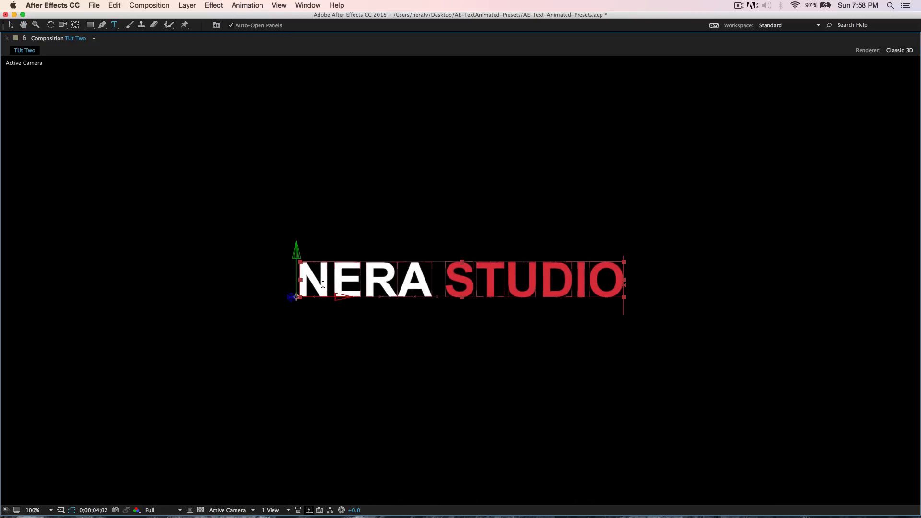
{"action": "key", "text": "grave"}
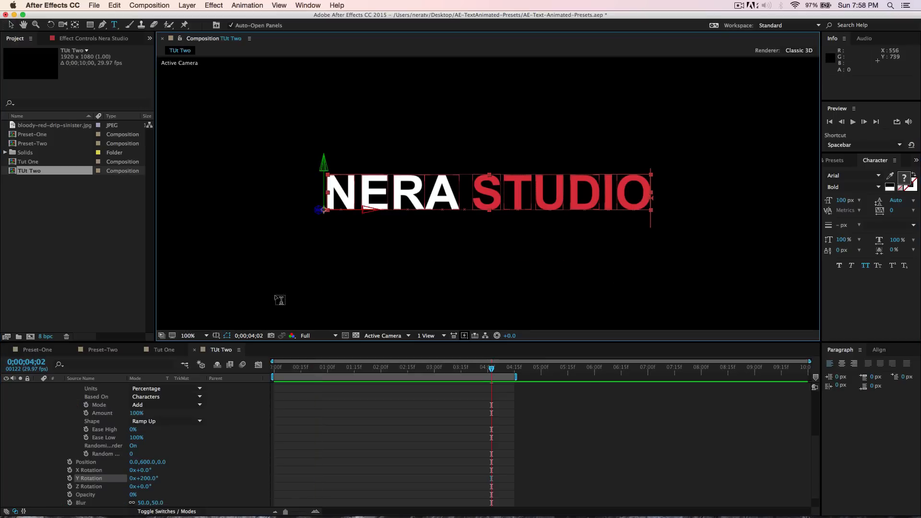
{"action": "scroll", "coordinate": [47, 391], "scroll_direction": "up", "scroll_amount": 5}
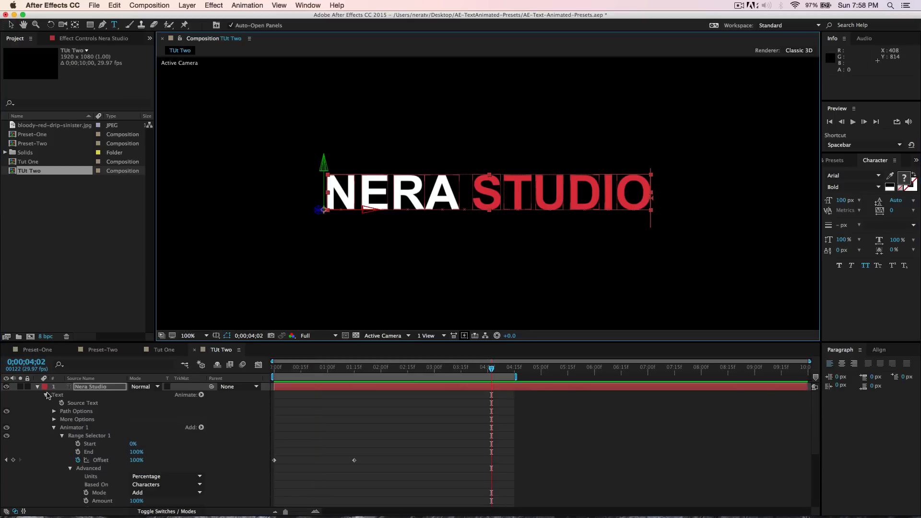
- Collapse Animator 1 and the Nera Studio layer's property groups in the timeline
{"action": "left_click", "coordinate": [53, 428]}
{"action": "left_click", "coordinate": [71, 428]}
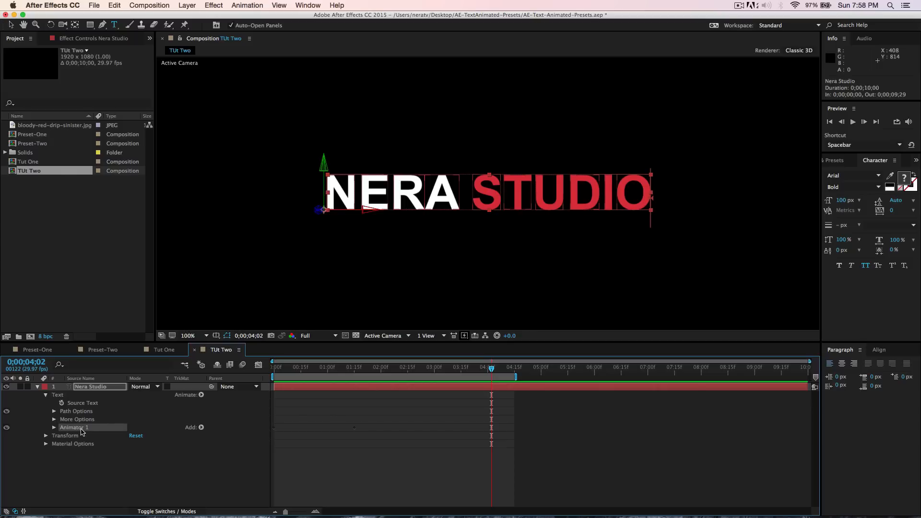
{"action": "left_click", "coordinate": [239, 6]}
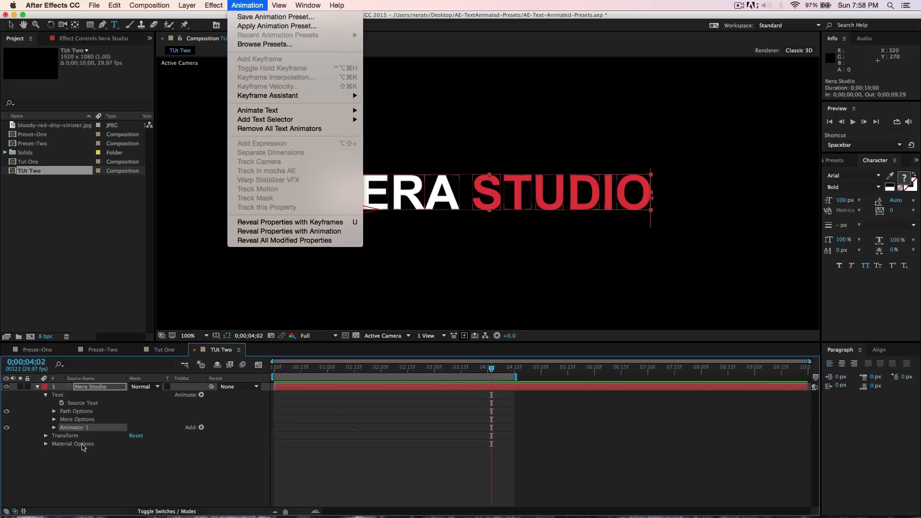
{"action": "left_click", "coordinate": [36, 388]}
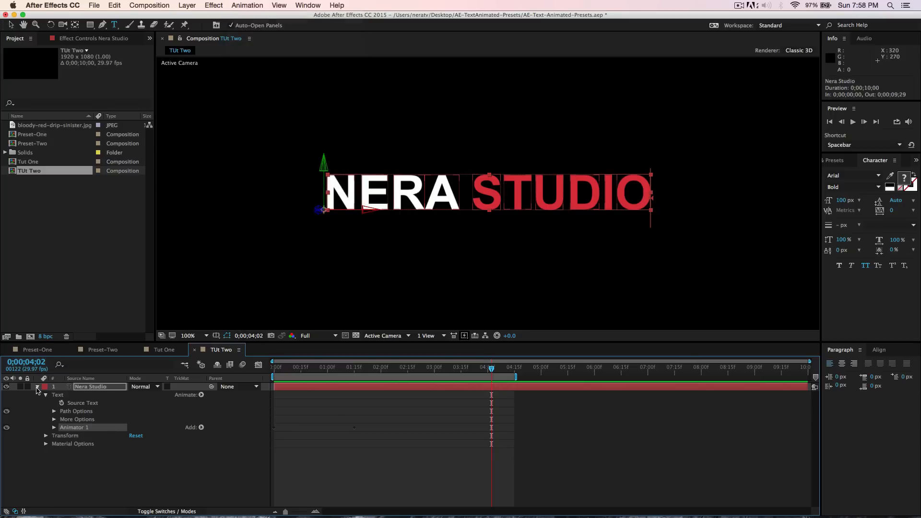
{"action": "left_click", "coordinate": [37, 388]}
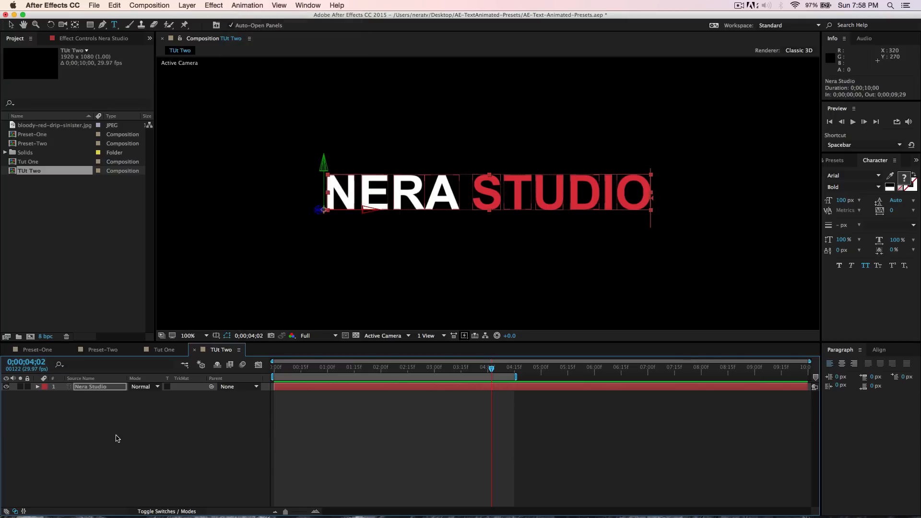
- Create a new 1920 x 1080 black solid layer in the TUt Two composition
{"action": "right_click", "coordinate": [116, 438]}
{"action": "mouse_move", "coordinate": [202, 426]}
{"action": "left_click", "coordinate": [255, 443]}
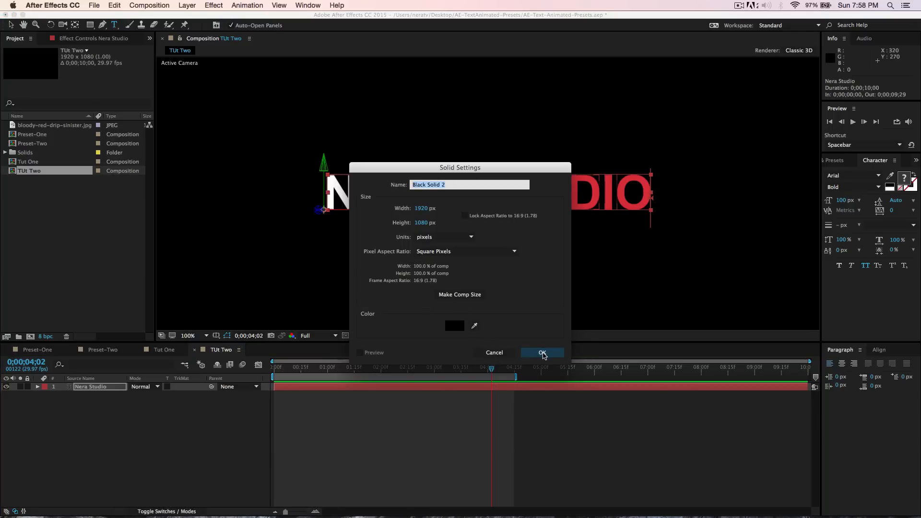
{"action": "left_click", "coordinate": [542, 353]}
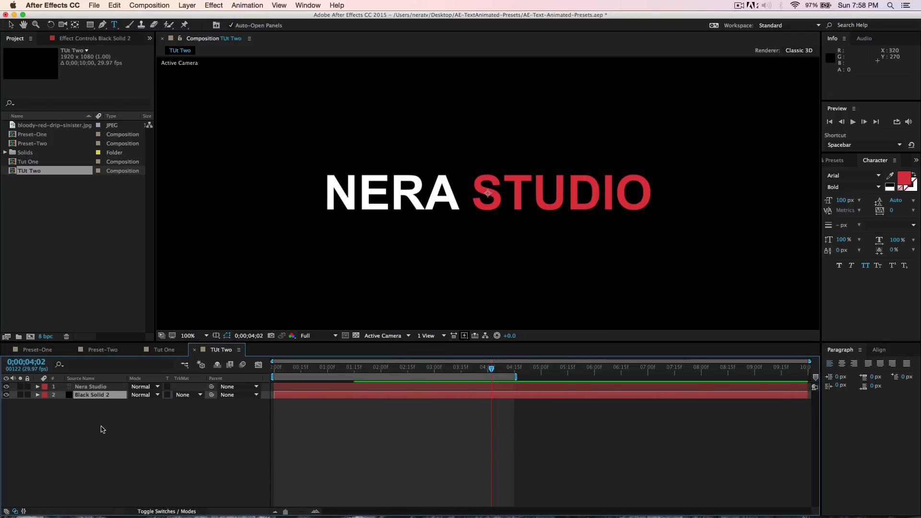
- Search the effects for ramp and apply Gradient Ramp to the new solid
{"action": "left_click", "coordinate": [840, 164]}
{"action": "left_click", "coordinate": [857, 175]}
{"action": "type", "text": "ramp"}
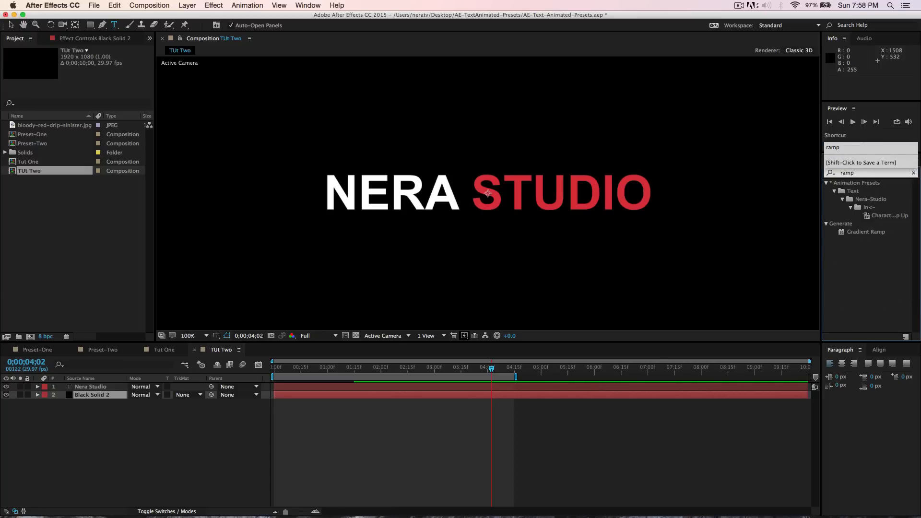
{"action": "double_click", "coordinate": [871, 232]}
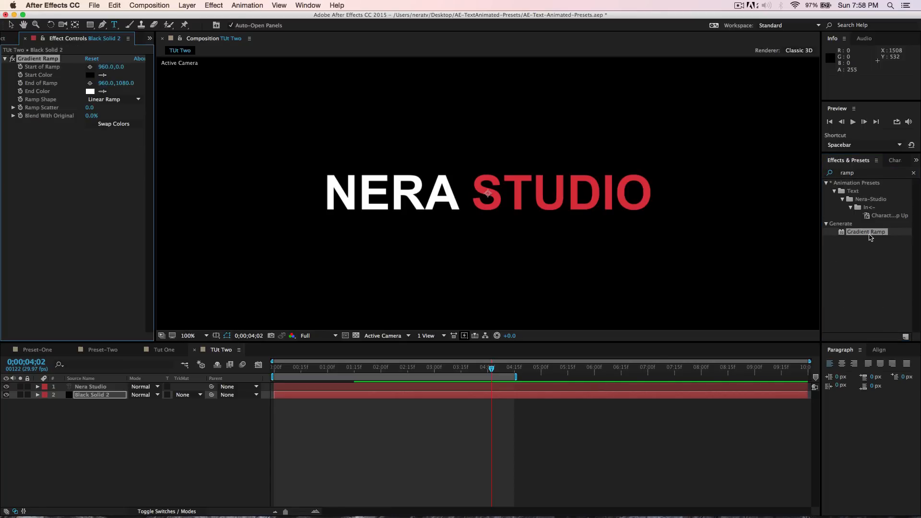
- Set the Gradient Ramp shape to Radial Ramp and its start color to near-white F1EAEA
{"action": "left_click", "coordinate": [108, 99]}
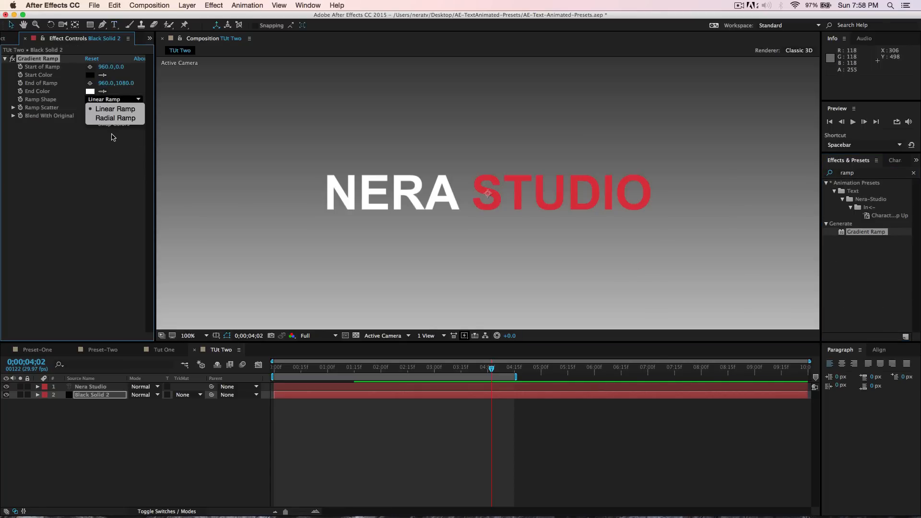
{"action": "left_click", "coordinate": [116, 117]}
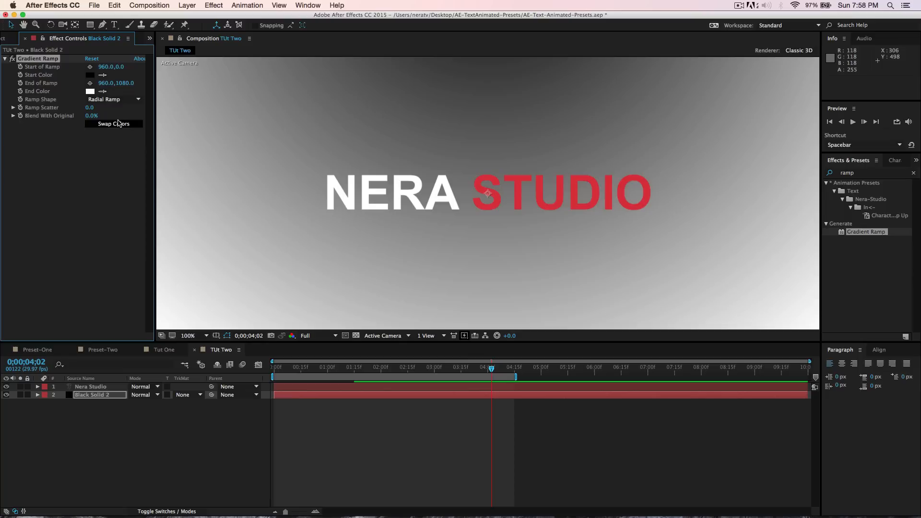
{"action": "left_click", "coordinate": [93, 76]}
{"action": "left_click_drag", "start_coordinate": [367, 231], "coordinate": [350, 214]}
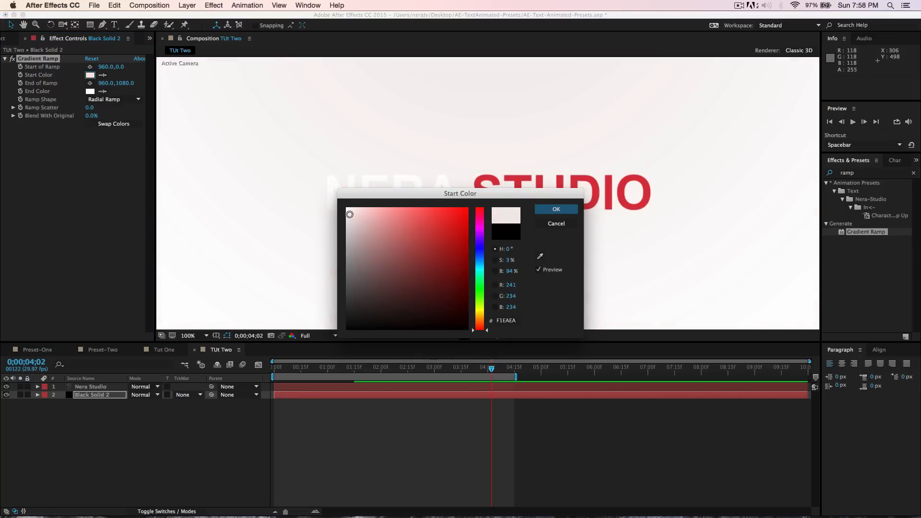
{"action": "left_click", "coordinate": [556, 209]}
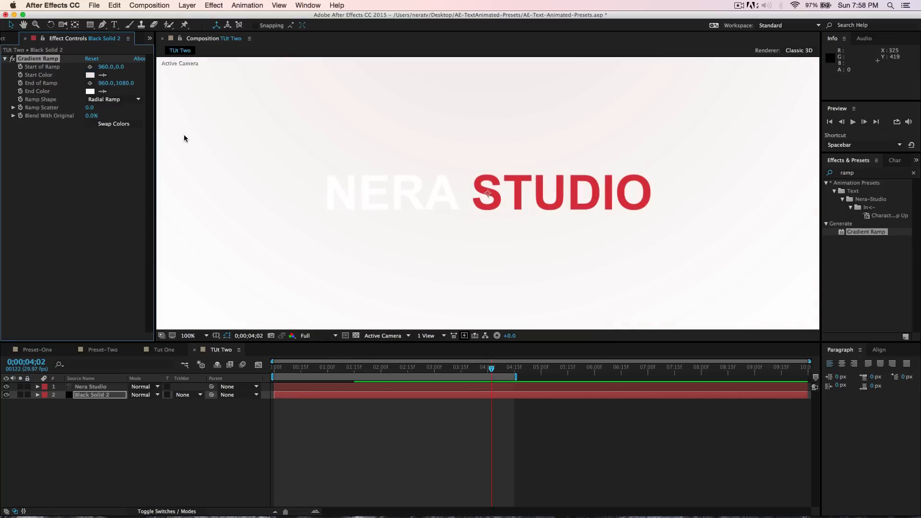
- Set the Gradient Ramp's end color to light blue 99CDD6
{"action": "left_click", "coordinate": [92, 92]}
{"action": "left_click", "coordinate": [480, 266]}
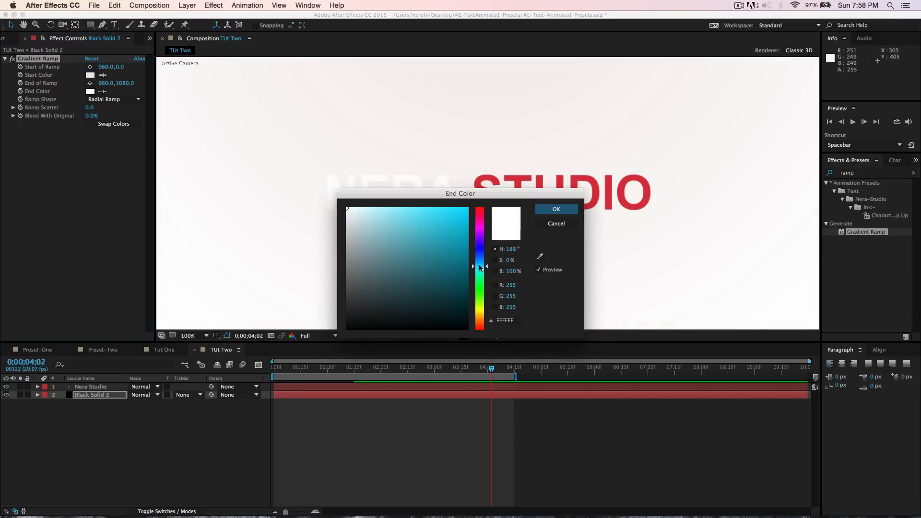
{"action": "left_click", "coordinate": [381, 227]}
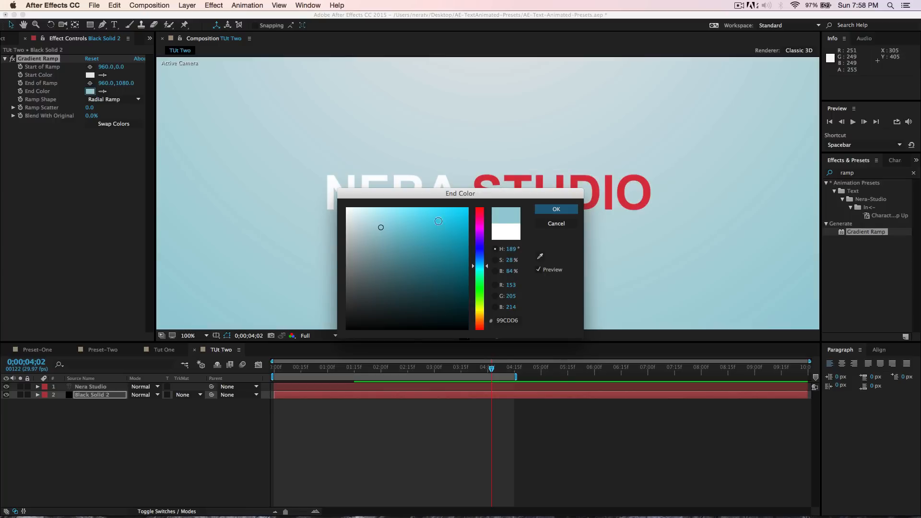
{"action": "left_click", "coordinate": [556, 209]}
- Place the ramp's start point at about 956,528 near the centre and its end point at about 1316,1536
{"action": "key", "text": "period"}
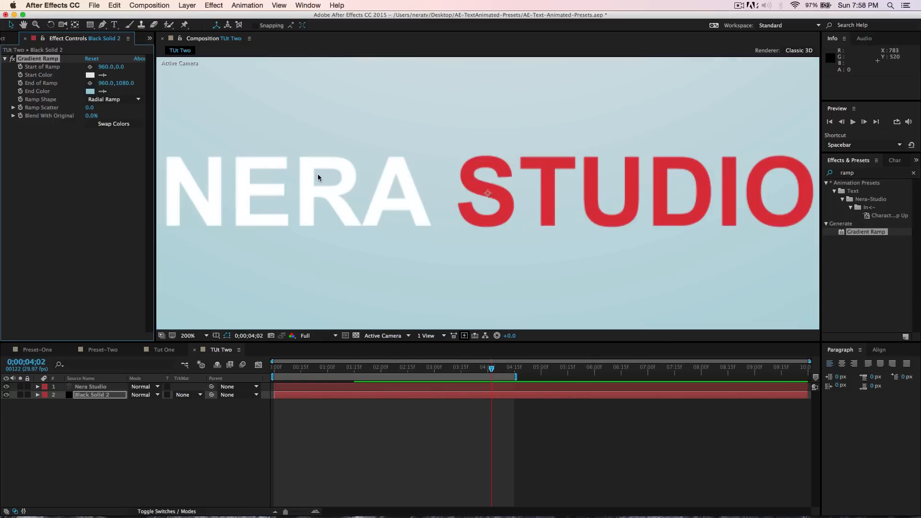
{"action": "key", "text": "comma"}
{"action": "key", "text": "comma"}
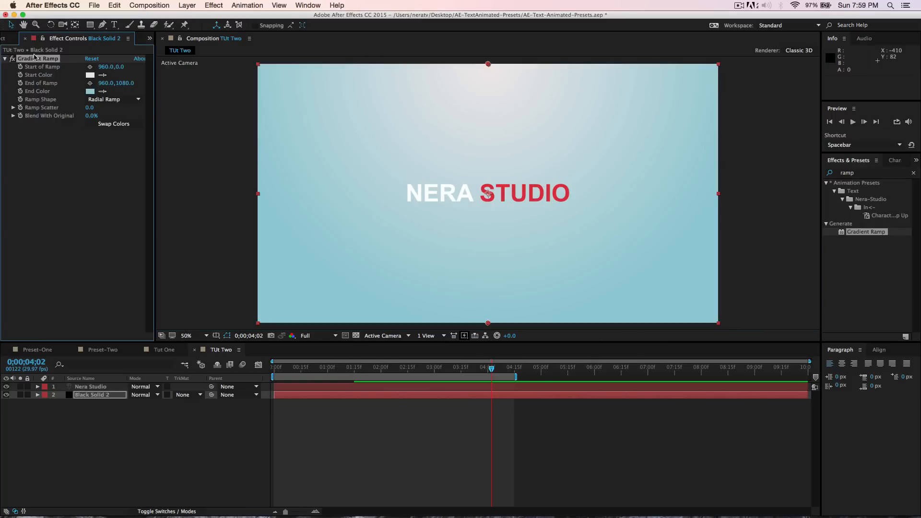
{"action": "left_click_drag", "start_coordinate": [487, 64], "coordinate": [488, 196]}
{"action": "key", "text": "period"}
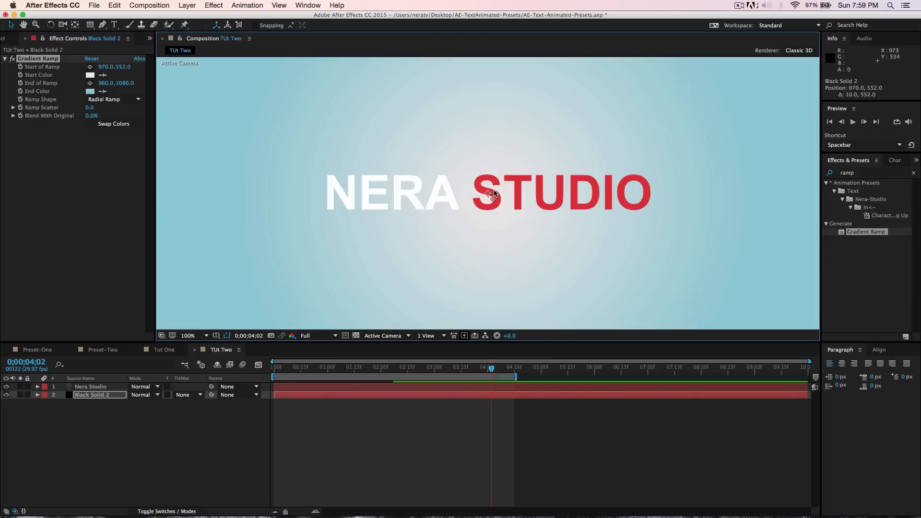
{"action": "key", "text": "comma"}
{"action": "mouse_move", "coordinate": [490, 197]}
{"action": "left_mouse_down"}
{"action": "mouse_move", "coordinate": [499, 259]}
{"action": "mouse_move", "coordinate": [489, 193]}
{"action": "left_mouse_up"}
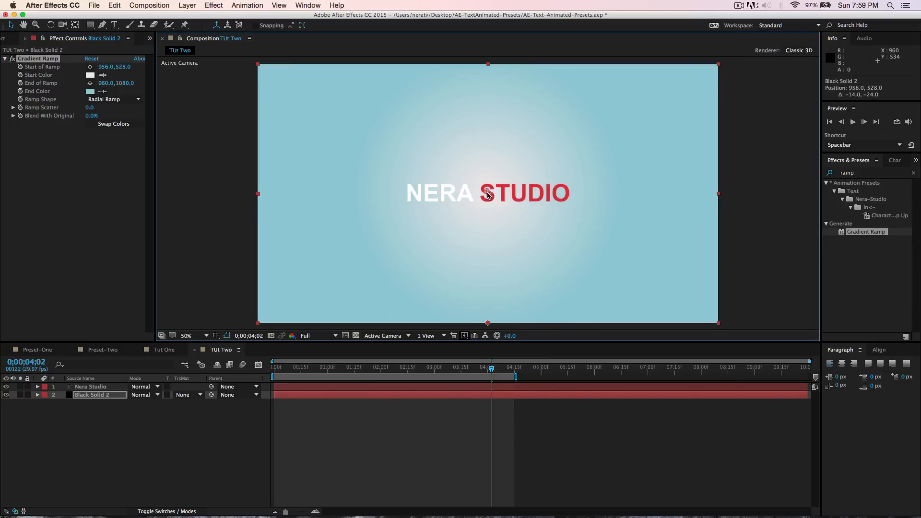
{"action": "key", "text": "comma"}
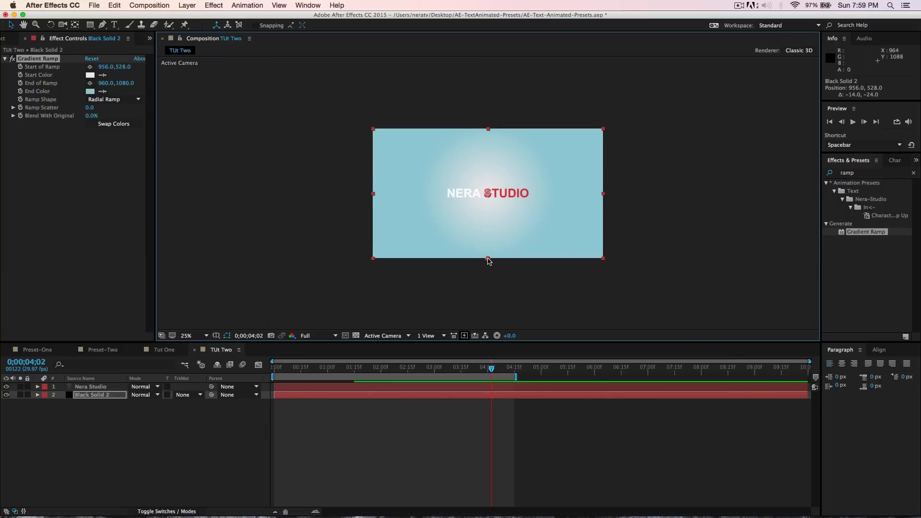
{"action": "left_click_drag", "start_coordinate": [488, 259], "coordinate": [531, 312]}
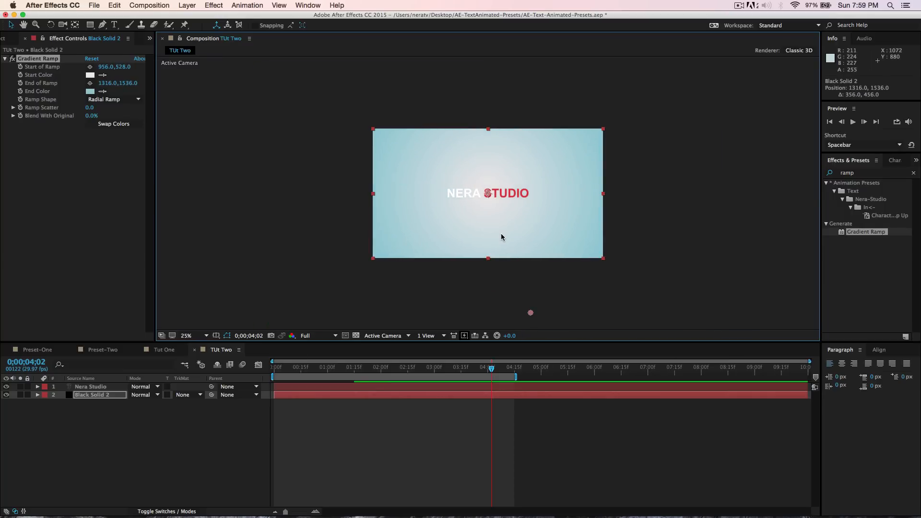
{"action": "key", "text": "period"}
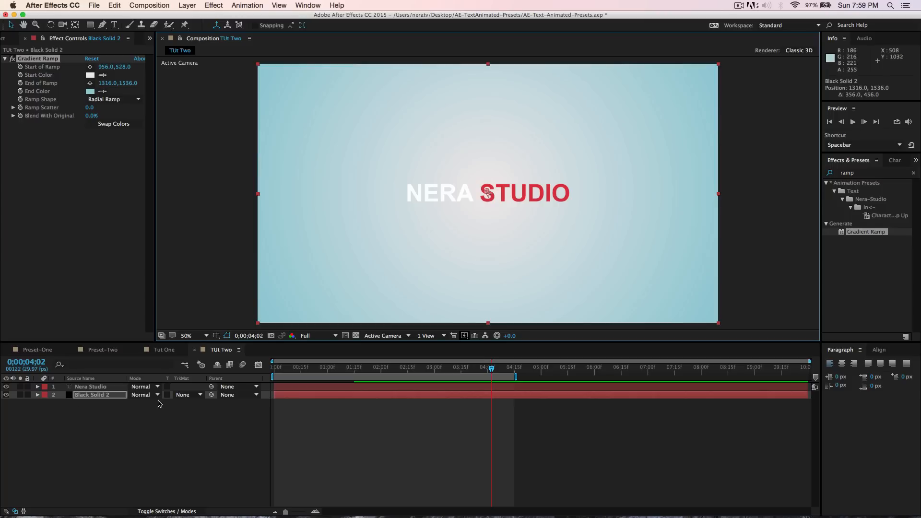
- Edit the Nera Studio text and change the word NERA's color to black 000000
{"action": "left_click_drag", "start_coordinate": [489, 367], "coordinate": [522, 368]}
{"action": "left_click", "coordinate": [87, 389], "text": "shift"}
{"action": "left_click", "coordinate": [87, 388]}
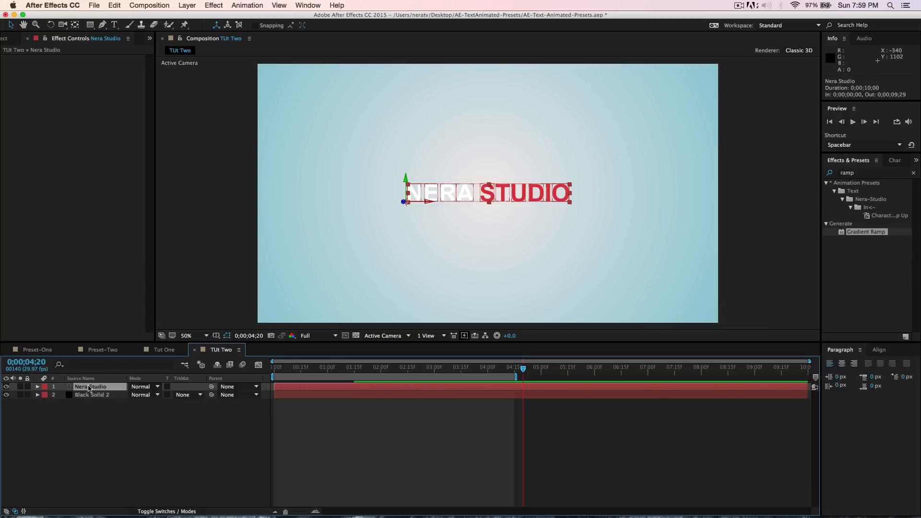
{"action": "double_click", "coordinate": [89, 388]}
{"action": "left_click_drag", "start_coordinate": [476, 195], "coordinate": [399, 197]}
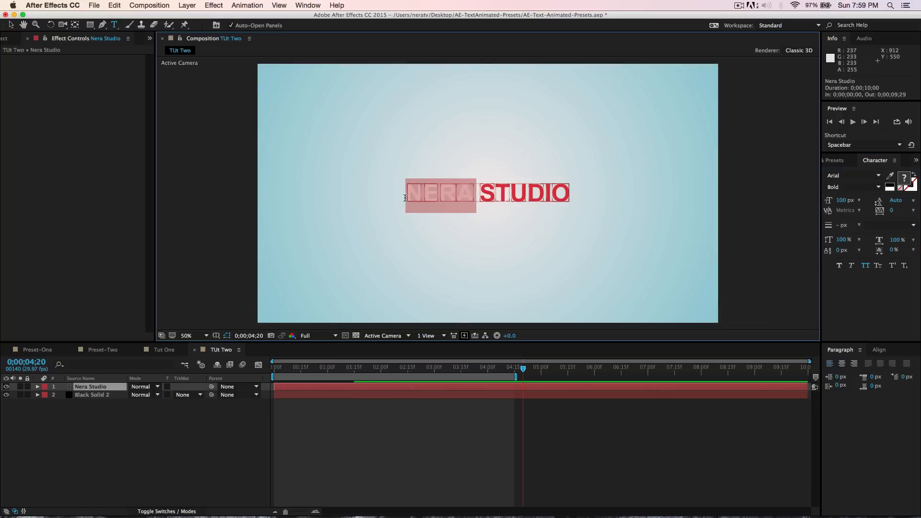
{"action": "left_click", "coordinate": [903, 179]}
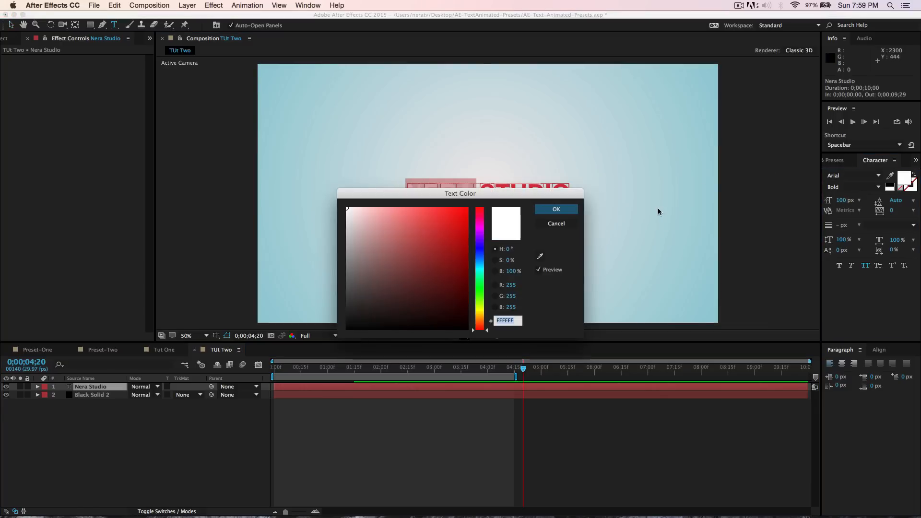
{"action": "left_click", "coordinate": [416, 317]}
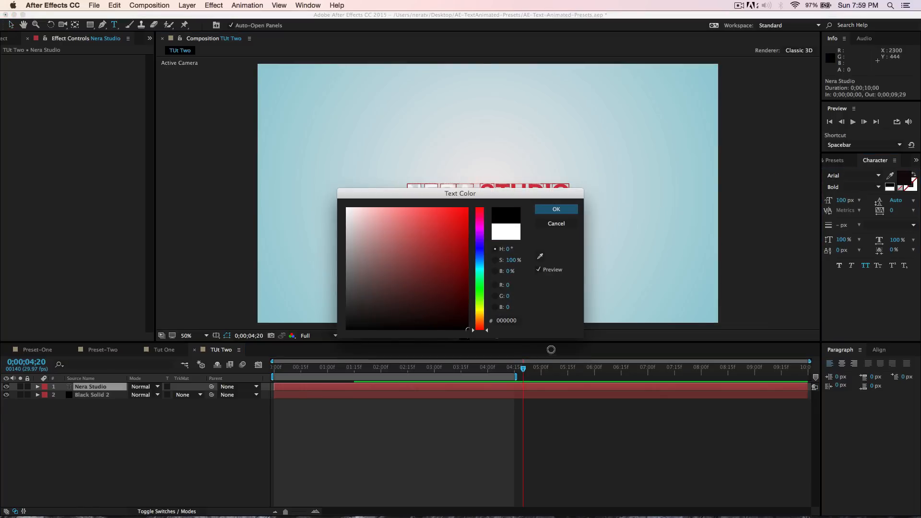
{"action": "left_click", "coordinate": [556, 209]}
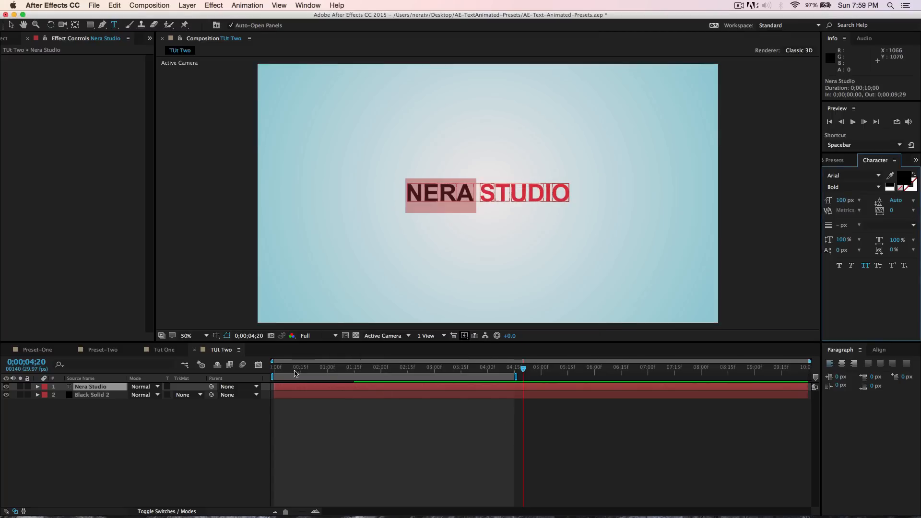
- Create another new black solid layer in the composition
{"action": "left_click_drag", "start_coordinate": [294, 370], "coordinate": [361, 370]}
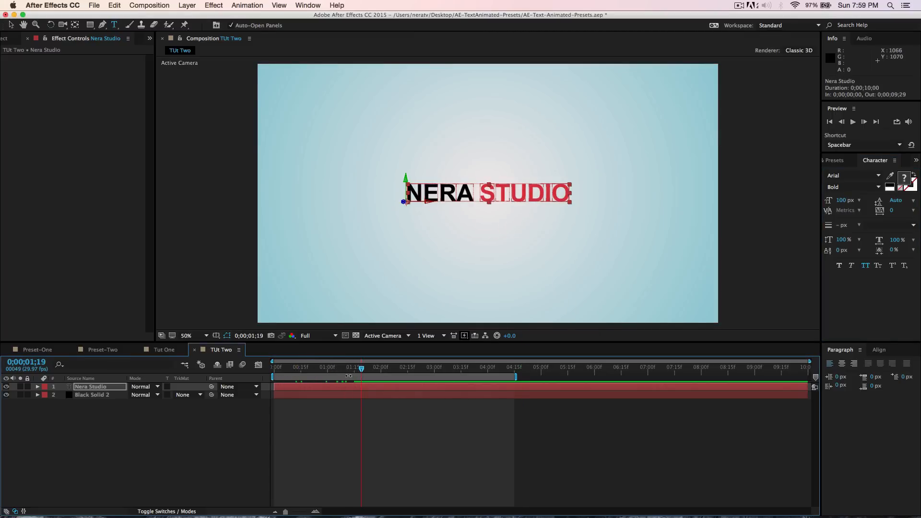
{"action": "right_click", "coordinate": [100, 434]}
{"action": "mouse_move", "coordinate": [134, 426]}
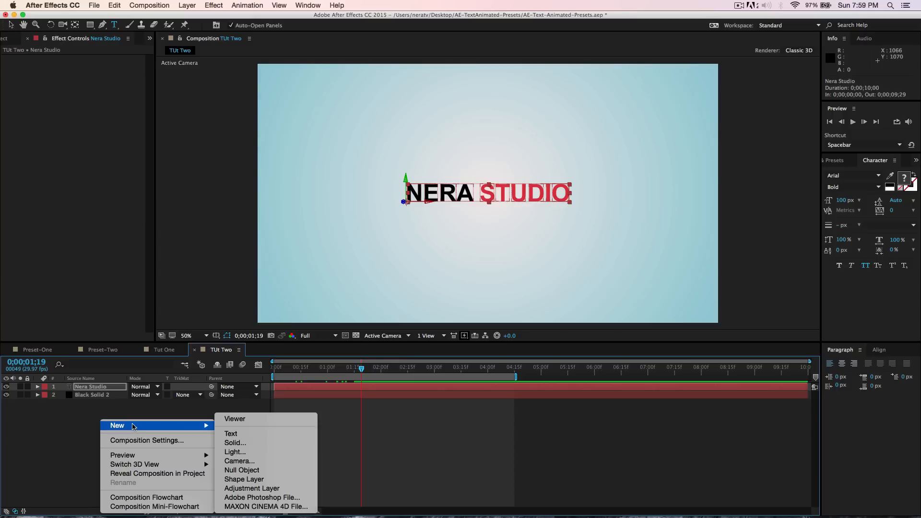
{"action": "left_click", "coordinate": [228, 444]}
{"action": "left_click", "coordinate": [522, 352]}
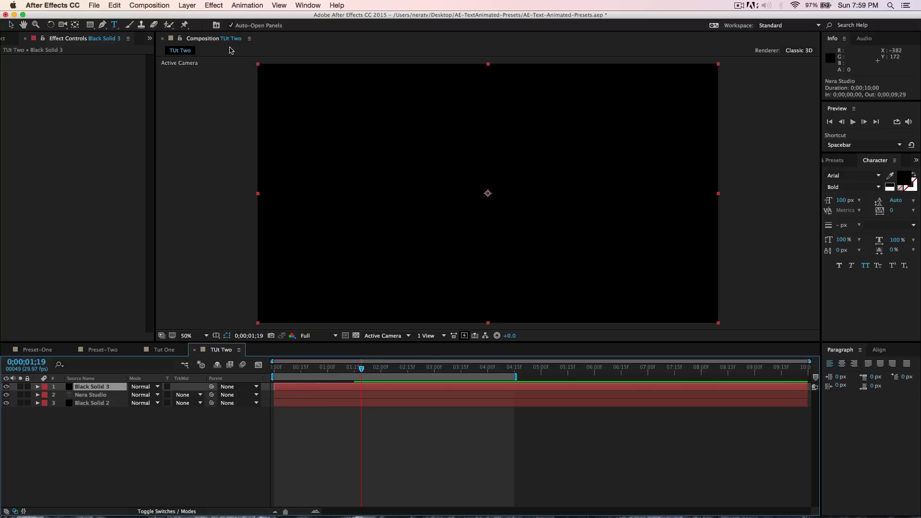
- Apply the Lens Flare effect to the new solid and drag its flare center to about 574,474
{"action": "left_click", "coordinate": [214, 6]}
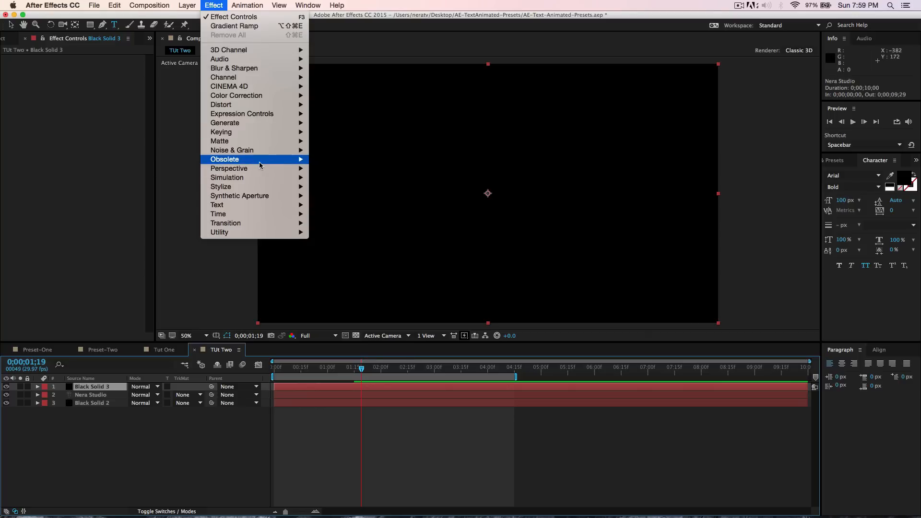
{"action": "mouse_move", "coordinate": [259, 162]}
{"action": "mouse_move", "coordinate": [261, 122]}
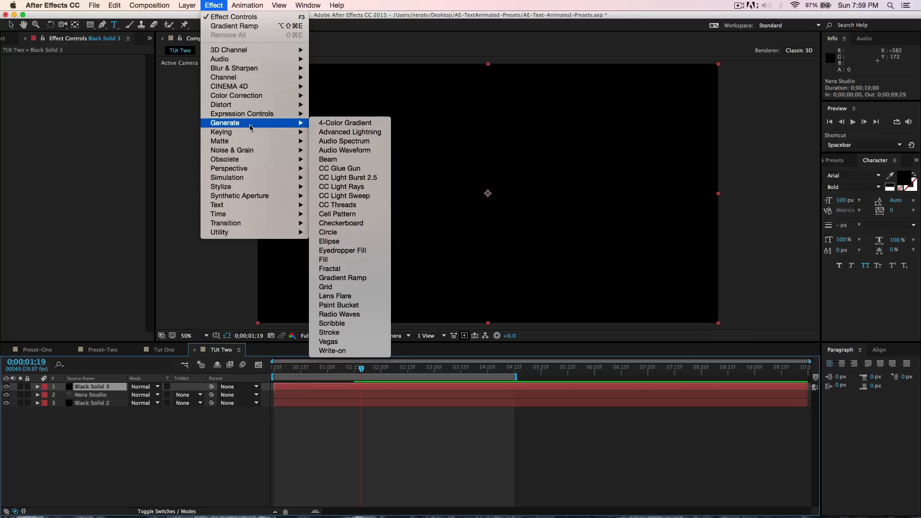
{"action": "left_click", "coordinate": [357, 296]}
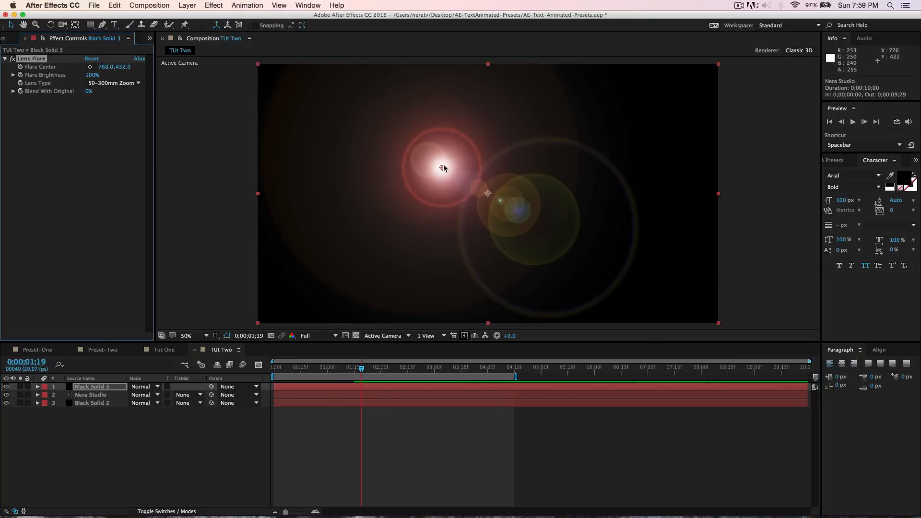
{"action": "left_click_drag", "start_coordinate": [442, 167], "coordinate": [397, 177]}
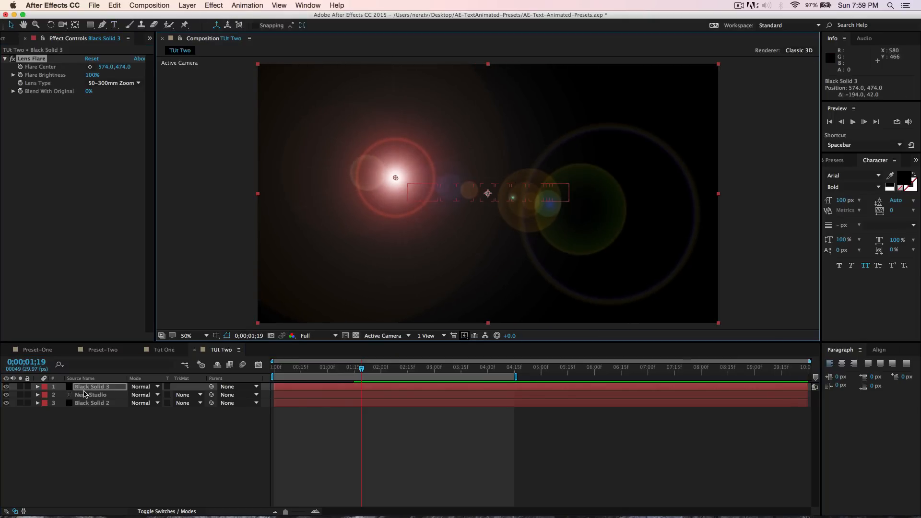
- Move the flare solid beneath the Nera Studio layer and reposition the flare center to about 608,460
{"action": "left_click_drag", "start_coordinate": [91, 386], "coordinate": [90, 398]}
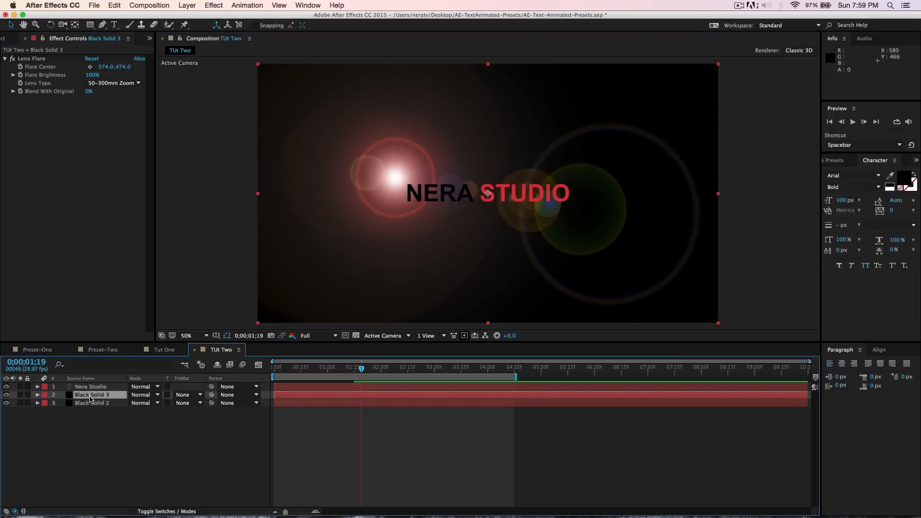
{"action": "left_click", "coordinate": [32, 57]}
{"action": "left_click_drag", "start_coordinate": [395, 178], "coordinate": [403, 176]}
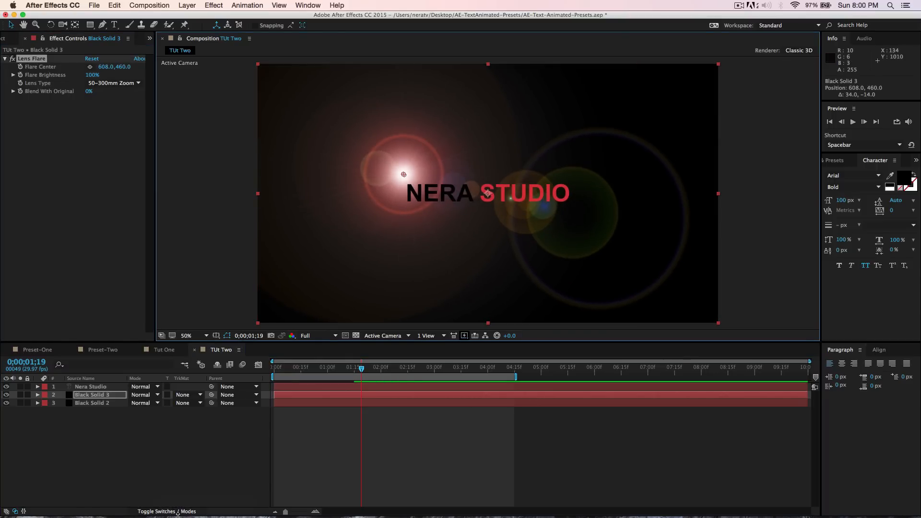
- Set the flare solid's blending mode to Screen and move the flare center to about 534,462
{"action": "left_click", "coordinate": [142, 394]}
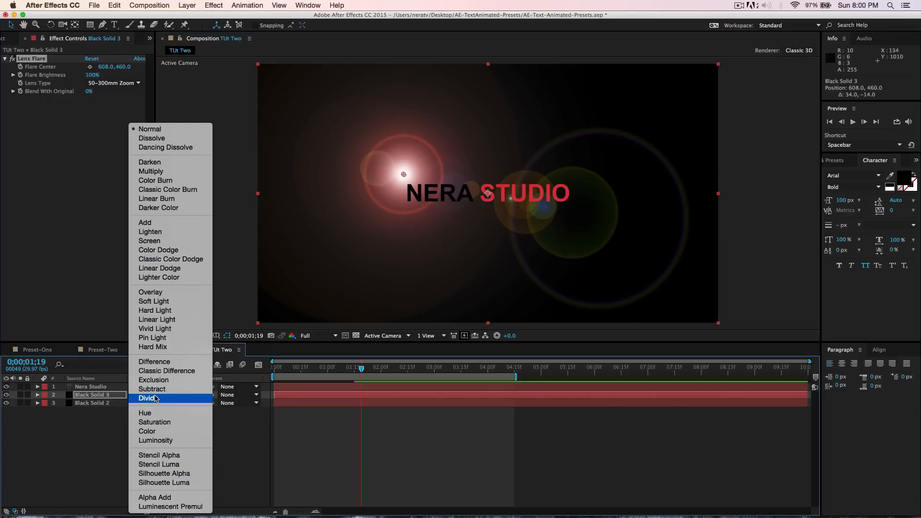
{"action": "left_click", "coordinate": [150, 240]}
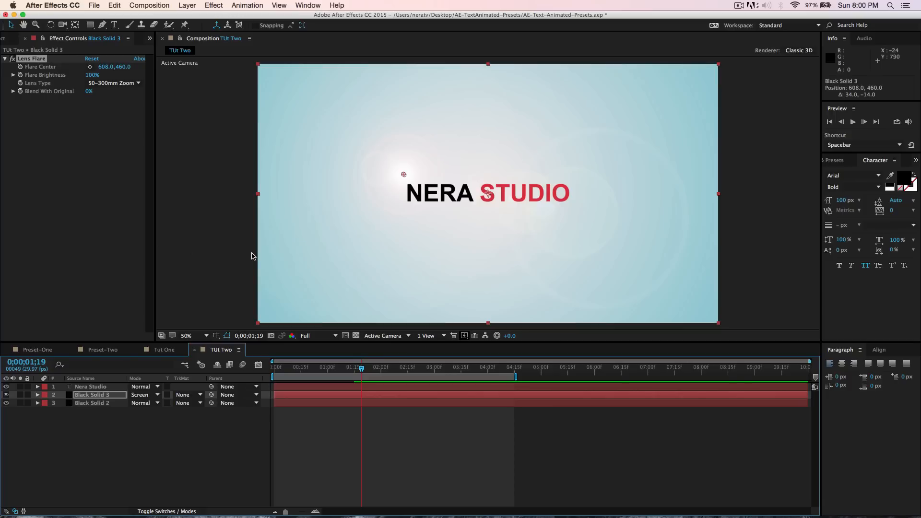
{"action": "left_click_drag", "start_coordinate": [403, 173], "coordinate": [379, 174]}
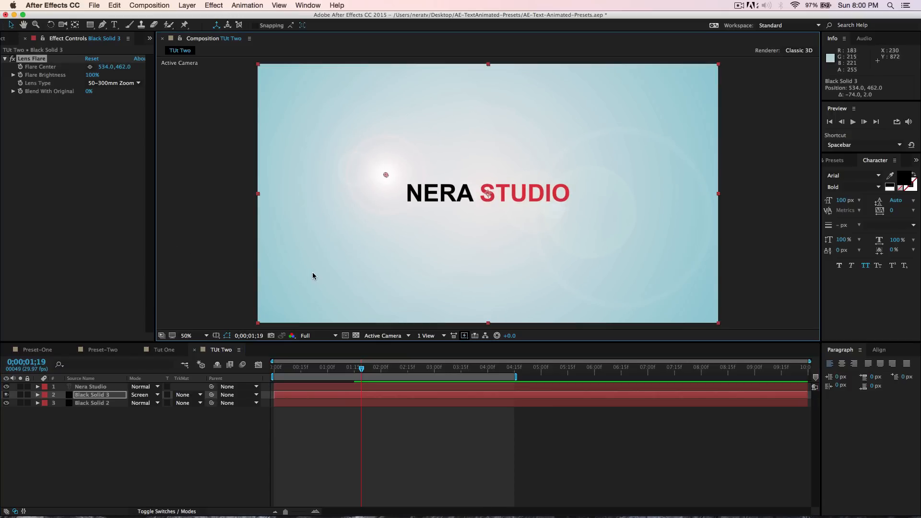
- Preview the TUt Two title animation at 100% magnification in a maximized composition viewer
{"action": "key", "text": "space"}
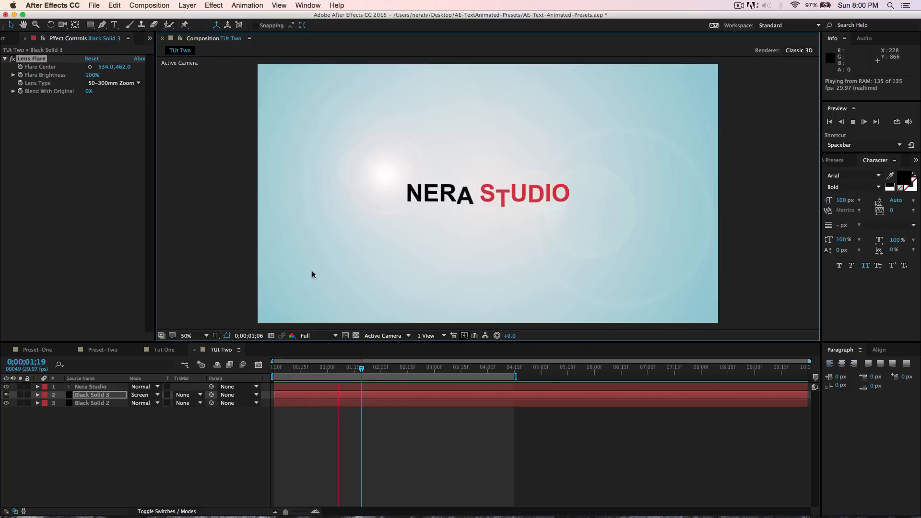
{"action": "key", "text": "space"}
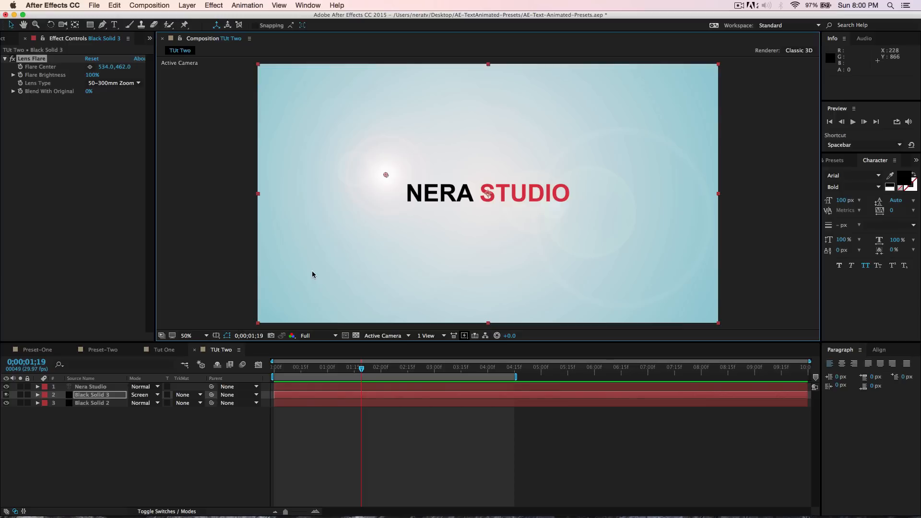
{"action": "left_click", "coordinate": [195, 340]}
{"action": "left_click", "coordinate": [189, 431]}
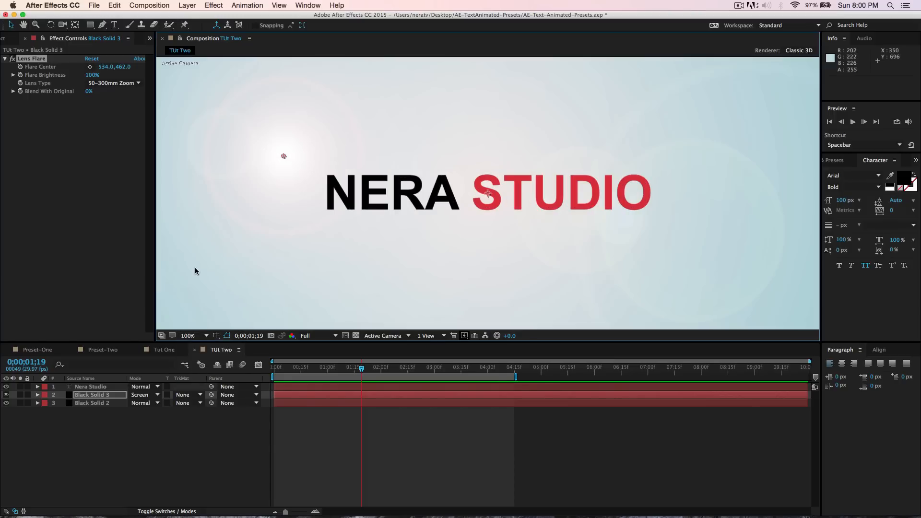
{"action": "key", "text": "grave"}
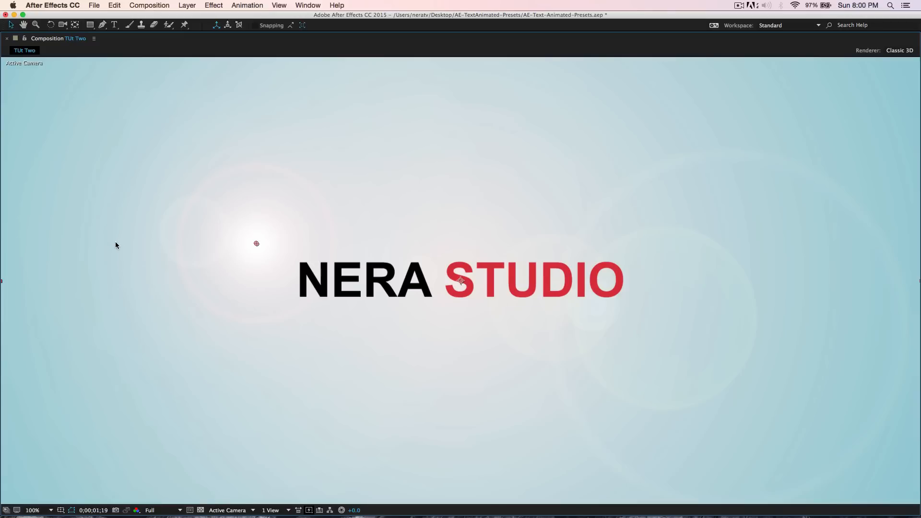
{"action": "key", "text": "space"}
{"action": "key", "text": "space"}
{"action": "key", "text": "grave"}
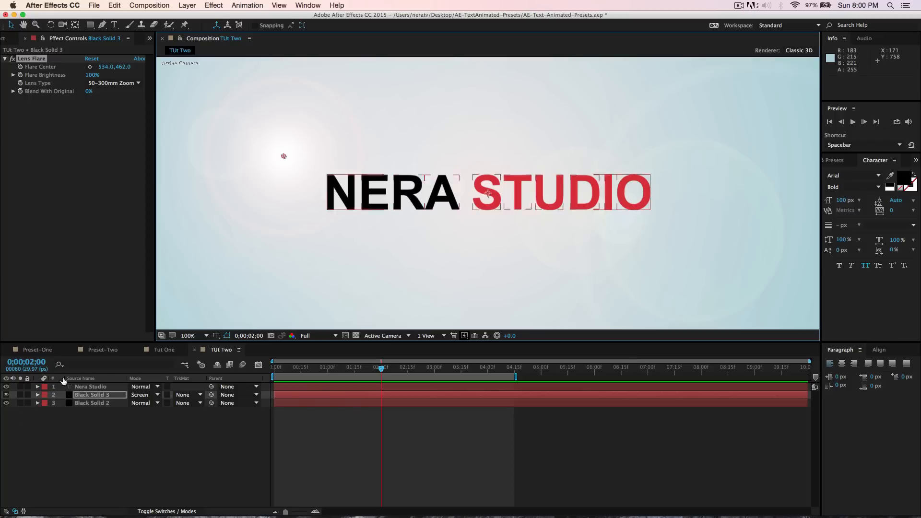
- Switch to the Preset-Two composition and preview its animation in a maximized viewer for comparison
{"action": "left_click", "coordinate": [108, 349]}
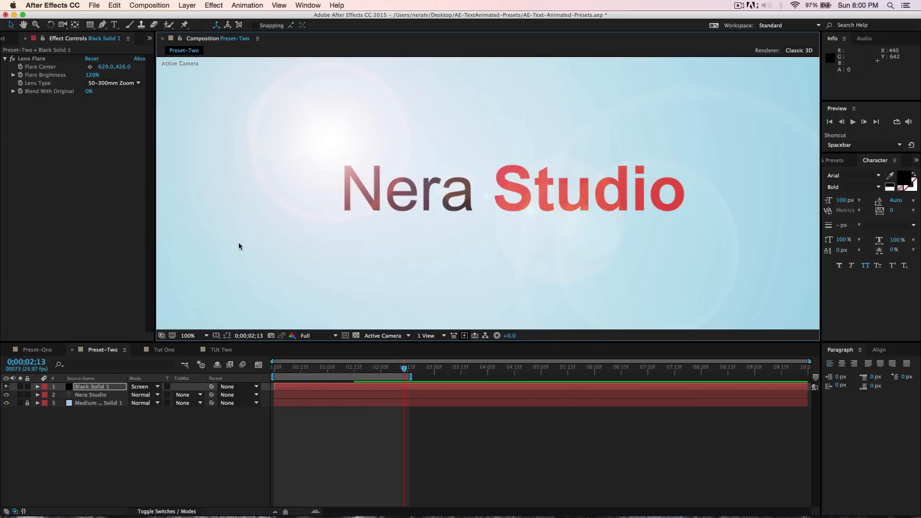
{"action": "key", "text": "grave"}
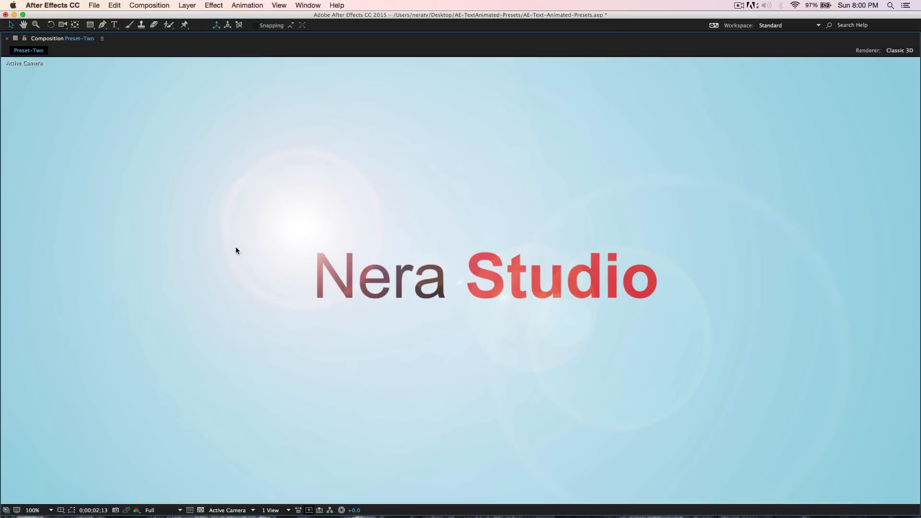
{"action": "key", "text": "space"}
{"action": "key", "text": "grave"}
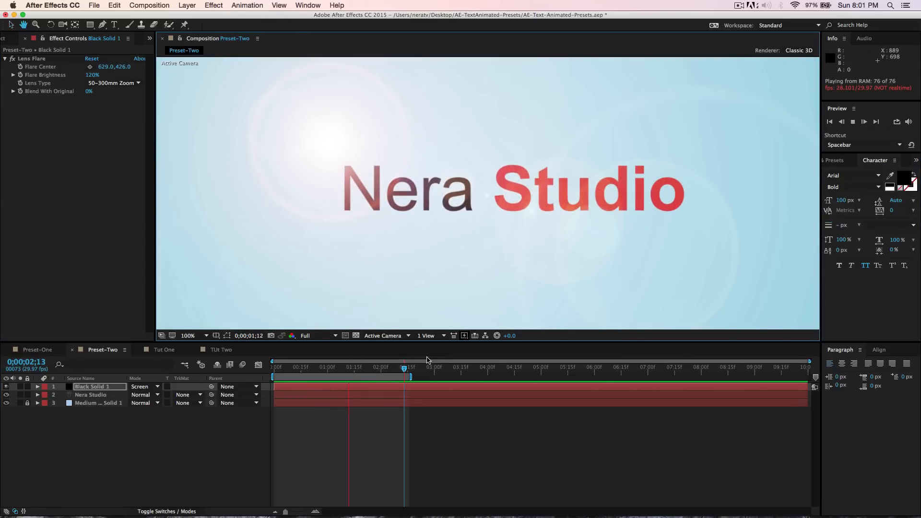
{"action": "key", "text": "space"}
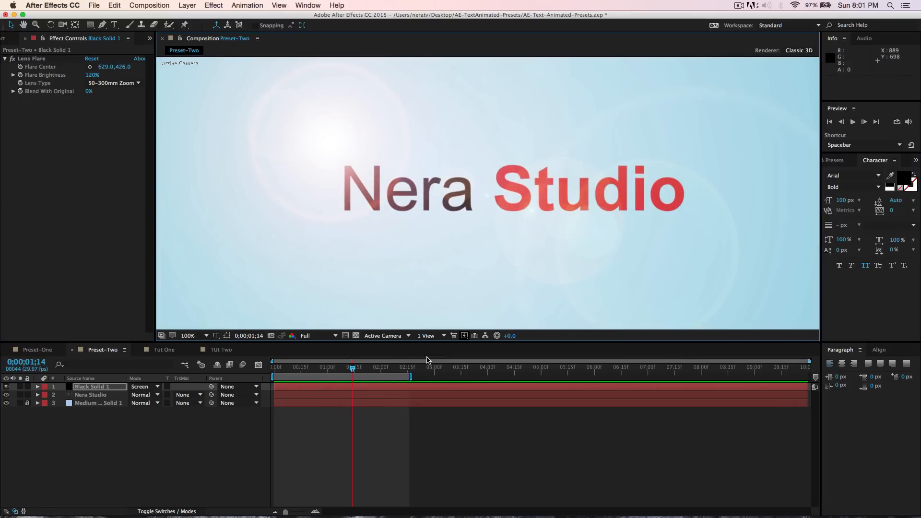